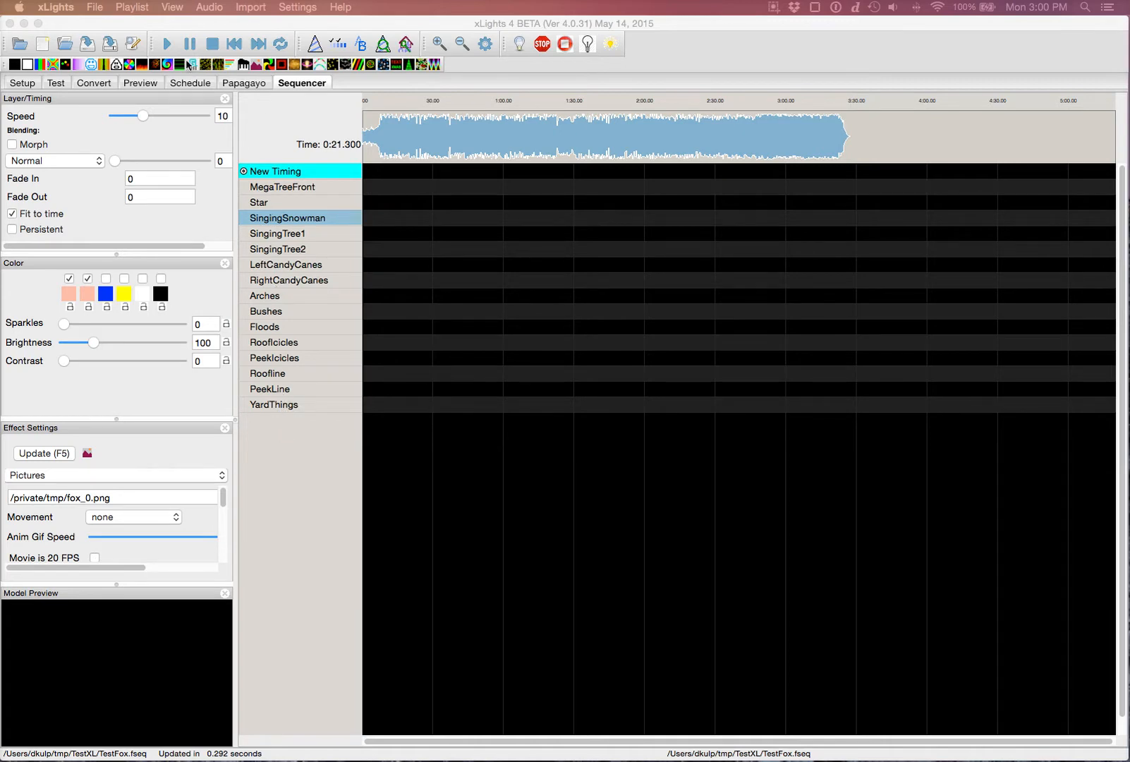
View the model layout preview, and expand and collapse the YardThings nodes in the sequencer.
{"action": "left_click", "coordinate": [137, 83]}
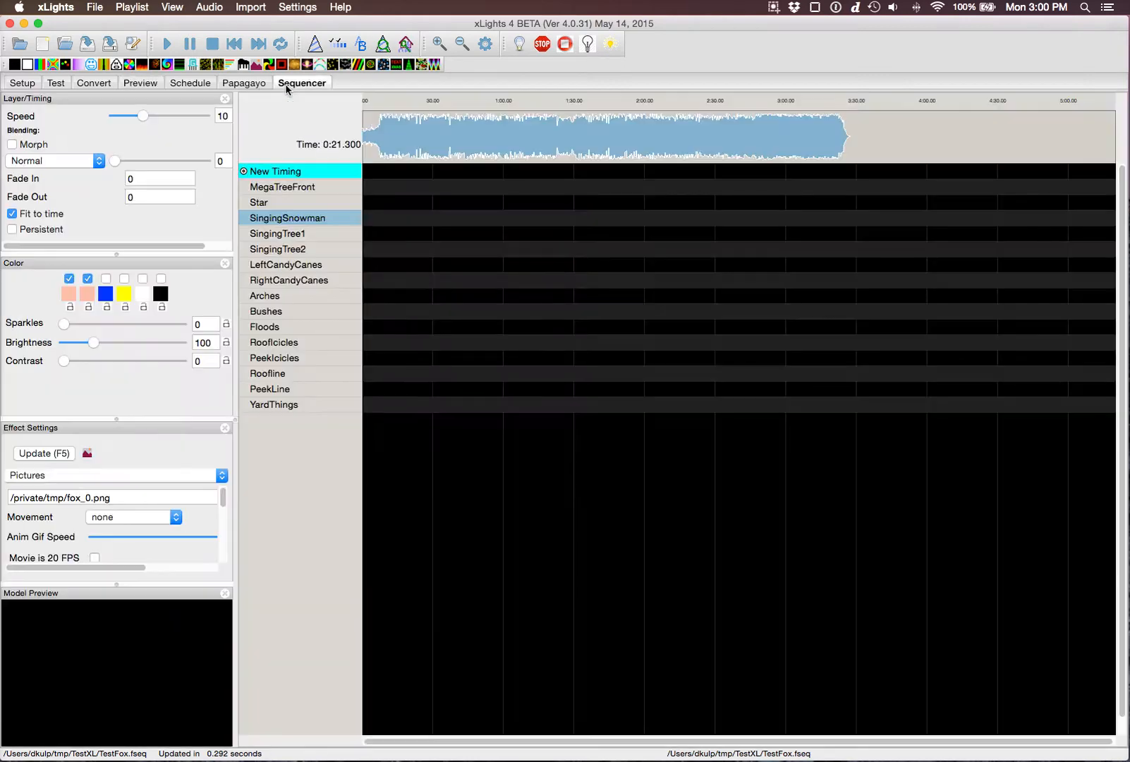
{"action": "left_click", "coordinate": [287, 86]}
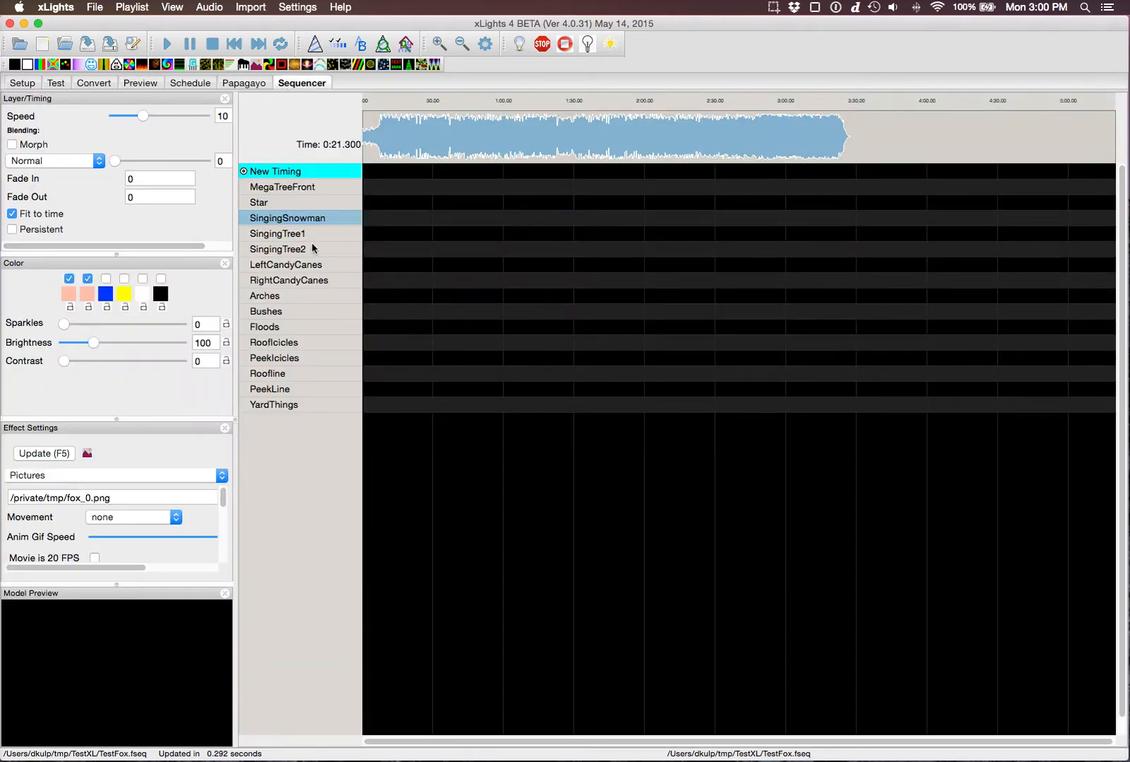
{"action": "double_click", "coordinate": [285, 406]}
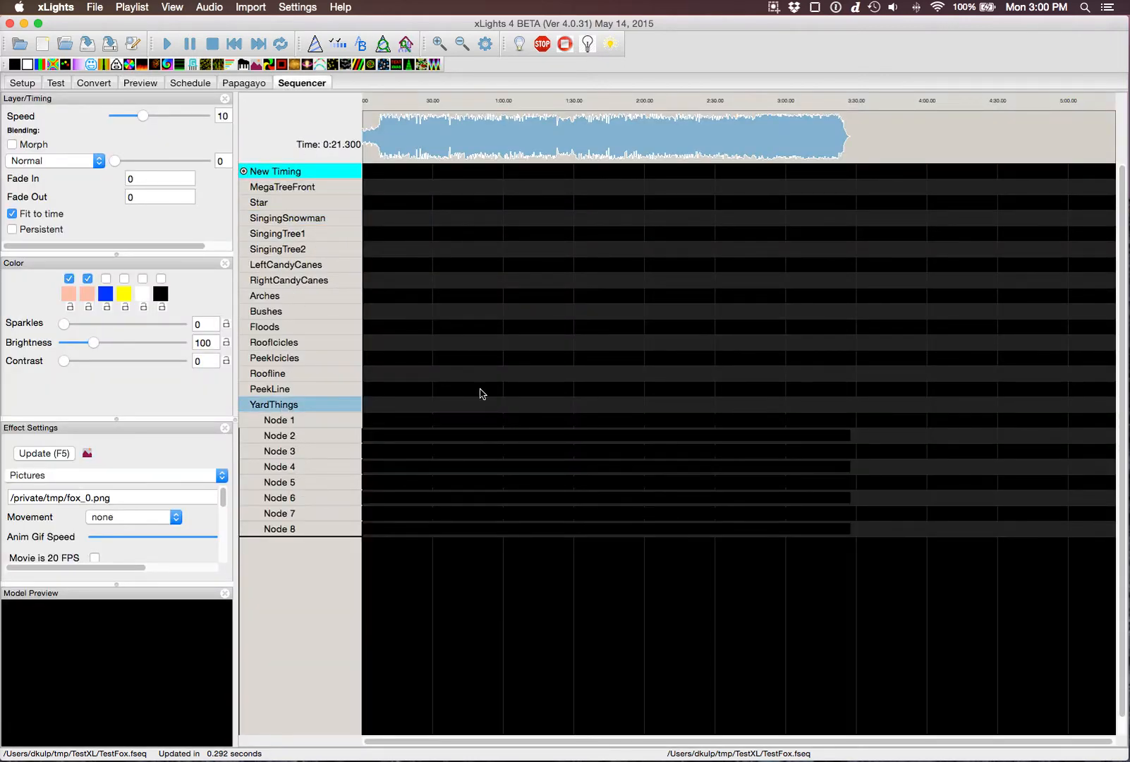
{"action": "left_click", "coordinate": [292, 374]}
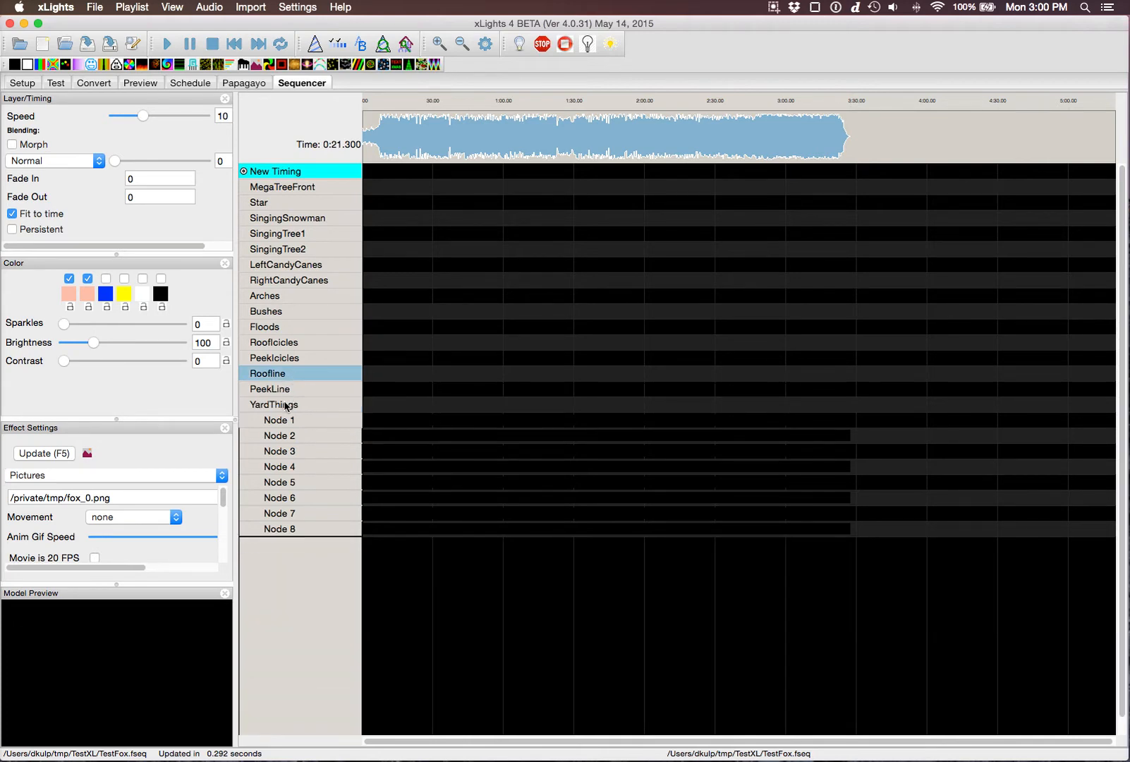
{"action": "double_click", "coordinate": [285, 405]}
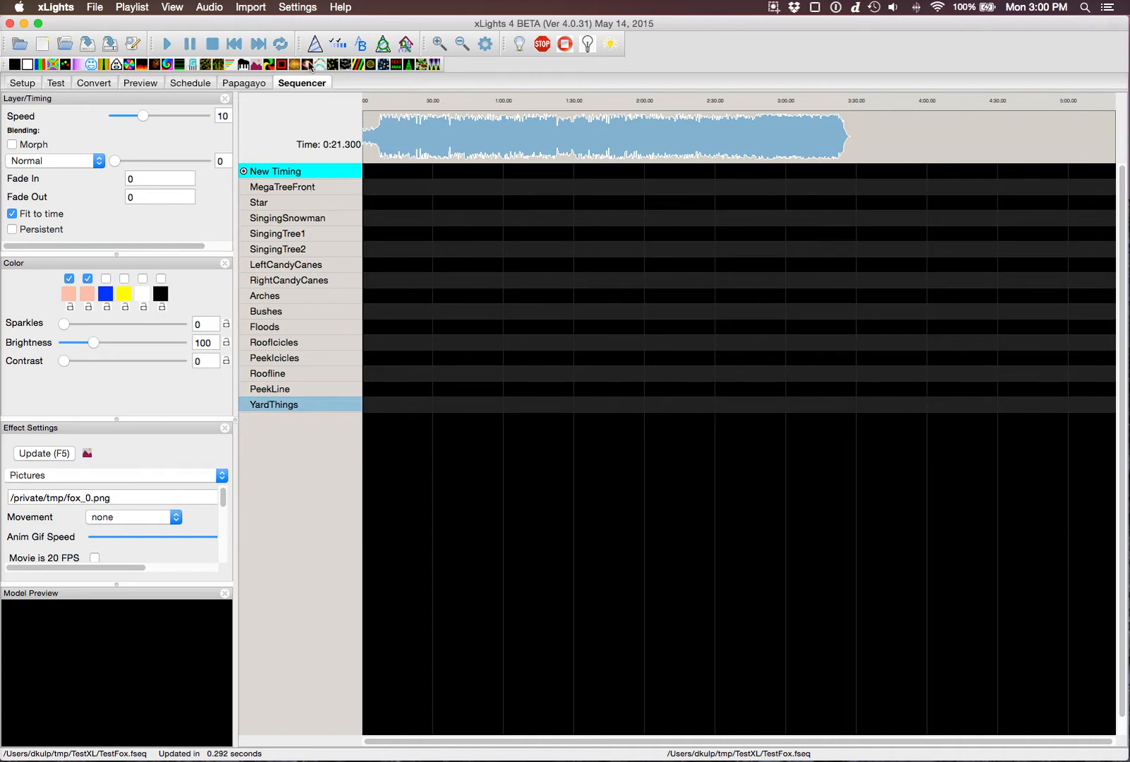
Import TheFox.hlsldata as a data layer in the sequence settings, declining to turn off all channels at the end.
{"action": "left_click", "coordinate": [289, 8]}
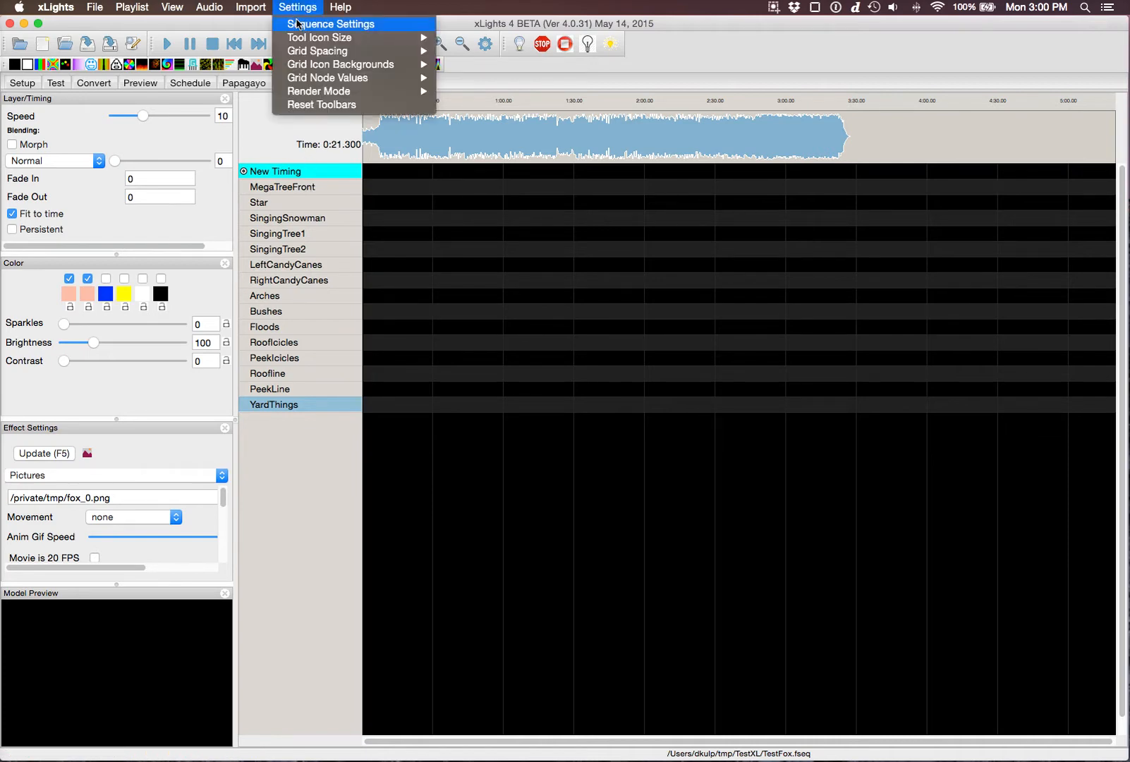
{"action": "left_click", "coordinate": [298, 24]}
{"action": "left_click", "coordinate": [530, 203]}
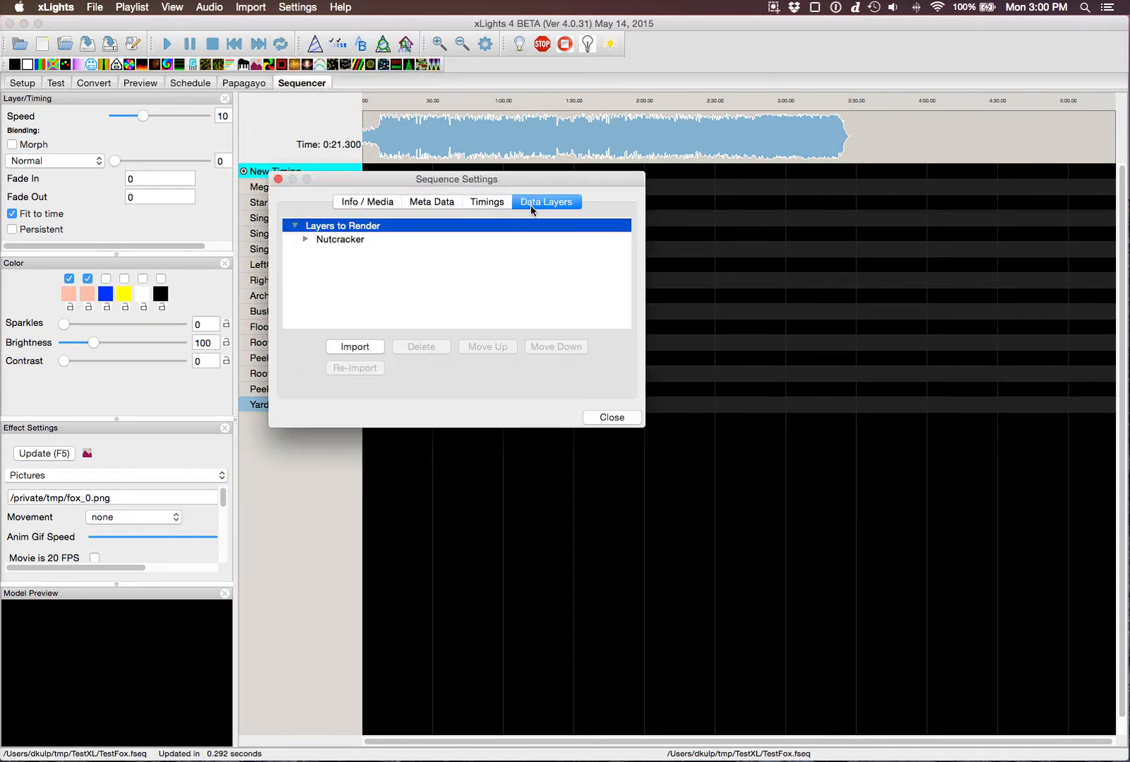
{"action": "left_click", "coordinate": [361, 346]}
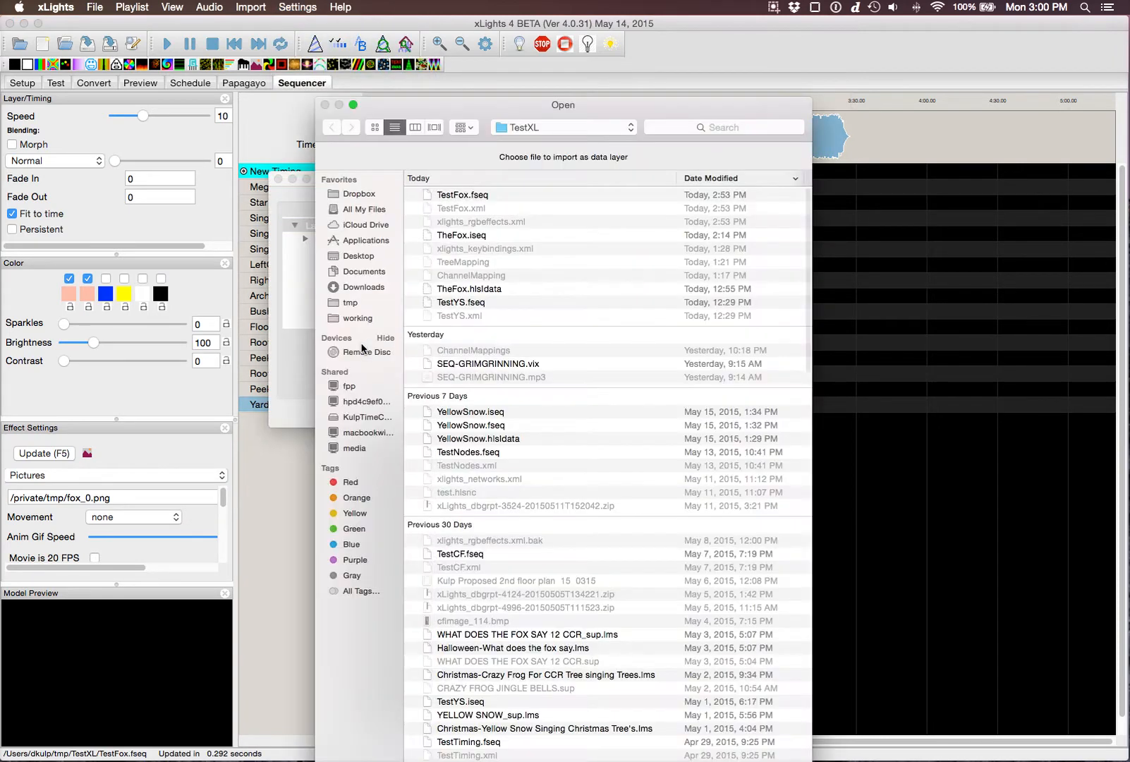
{"action": "left_click", "coordinate": [496, 290]}
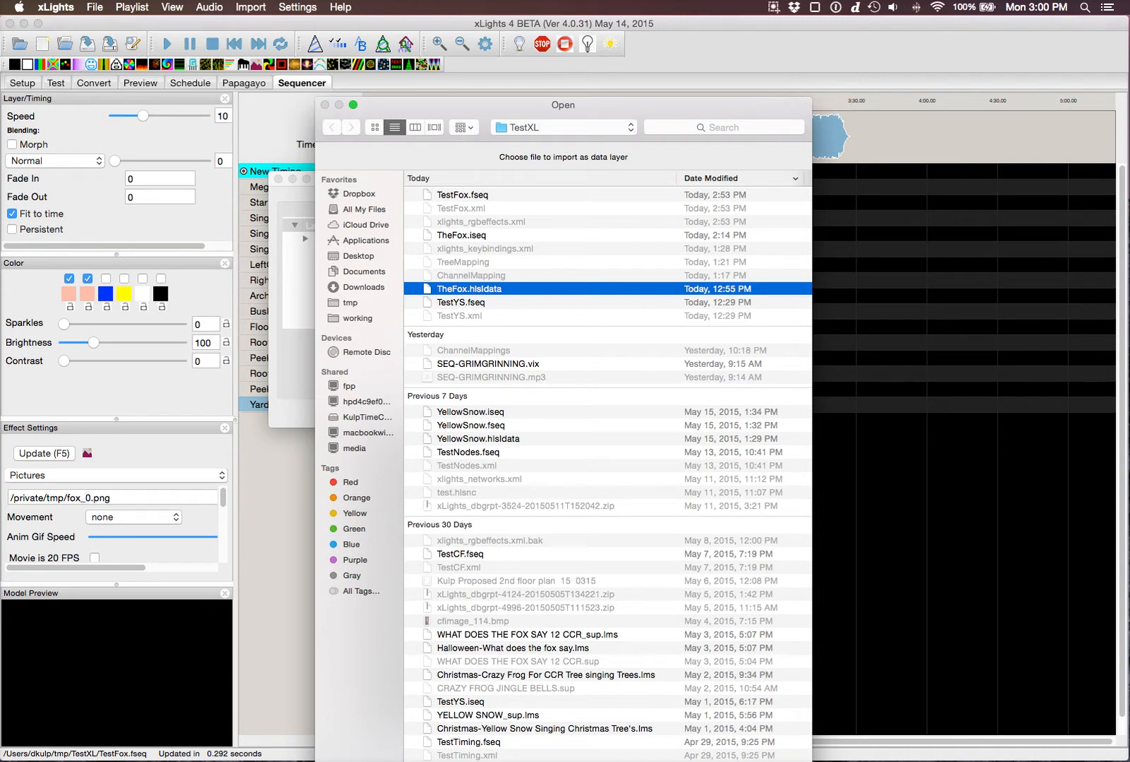
{"action": "key", "text": "Return"}
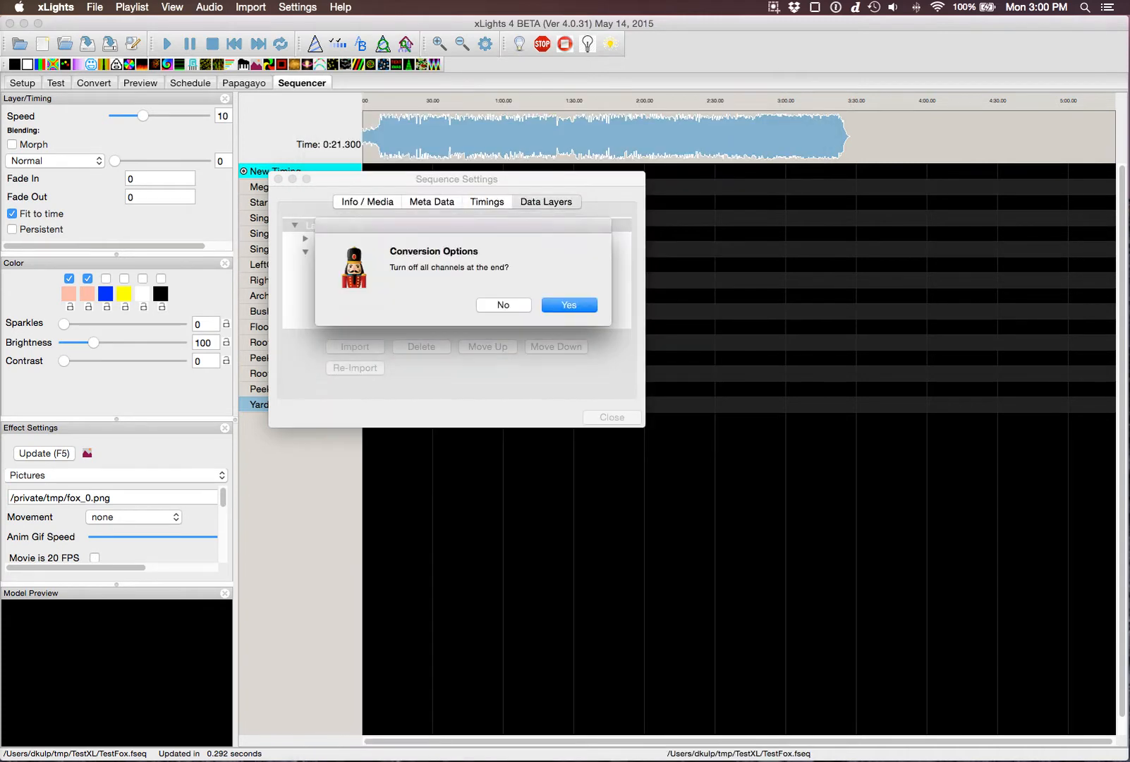
{"action": "left_click", "coordinate": [505, 306]}
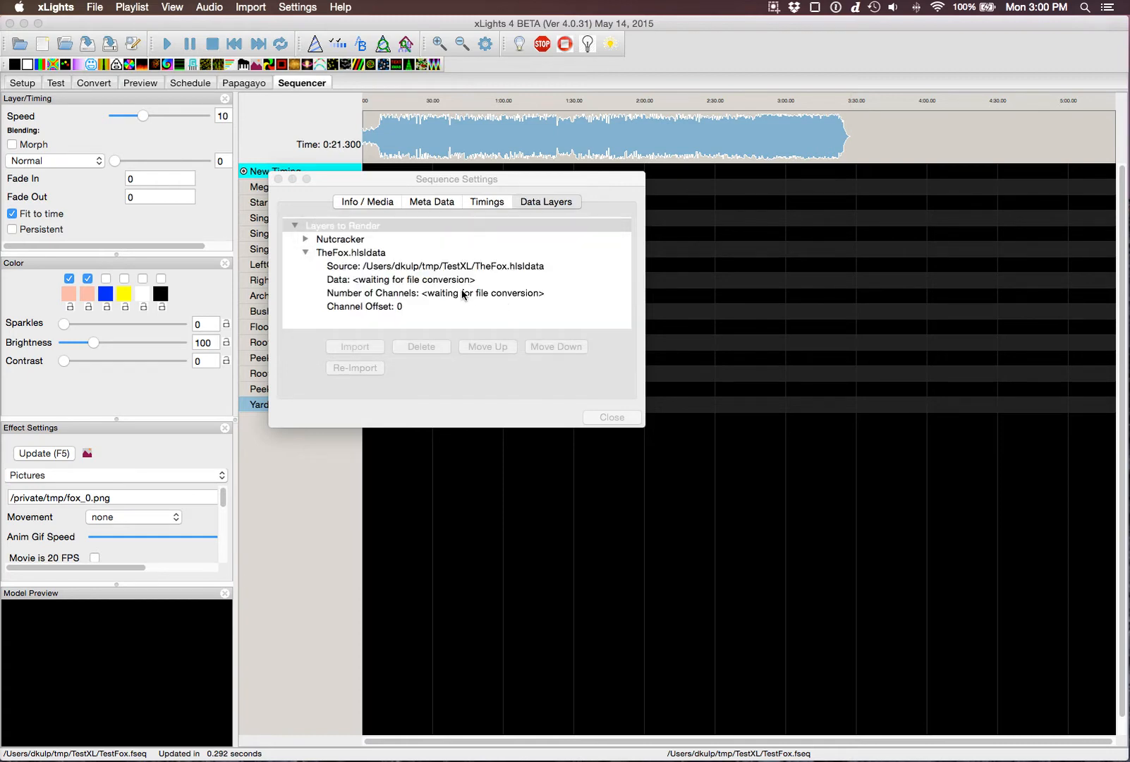
{"action": "left_click", "coordinate": [463, 294]}
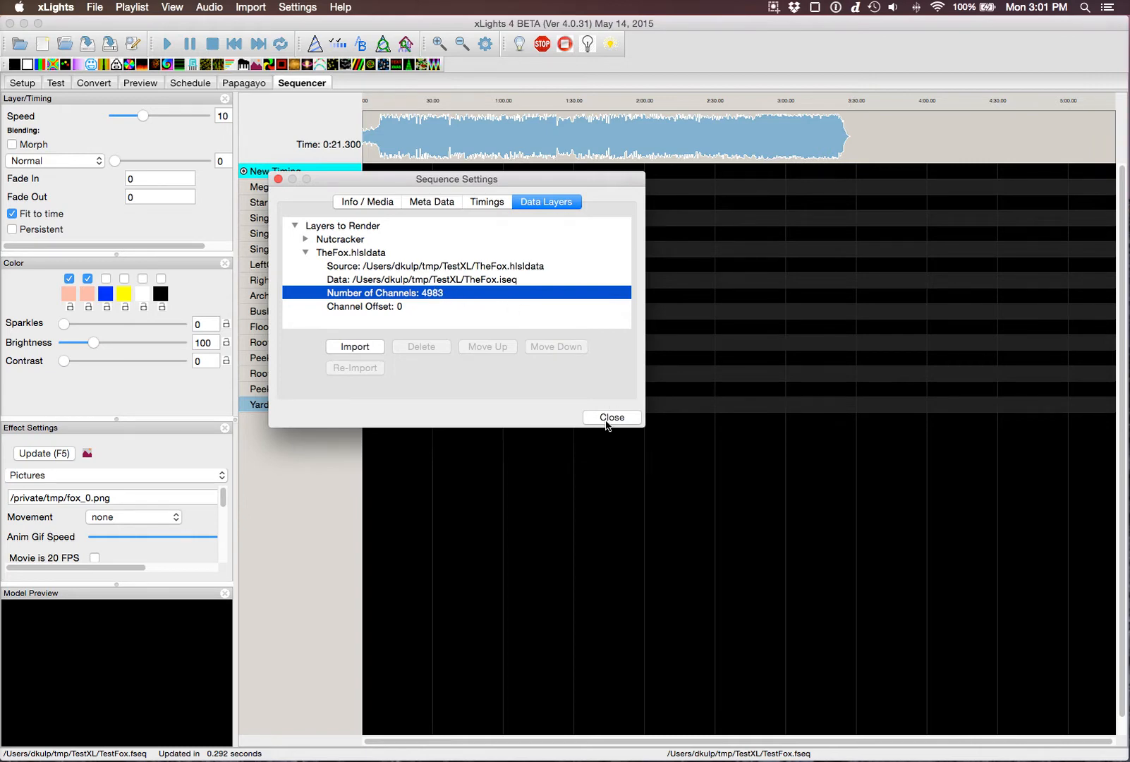
{"action": "left_click", "coordinate": [607, 419]}
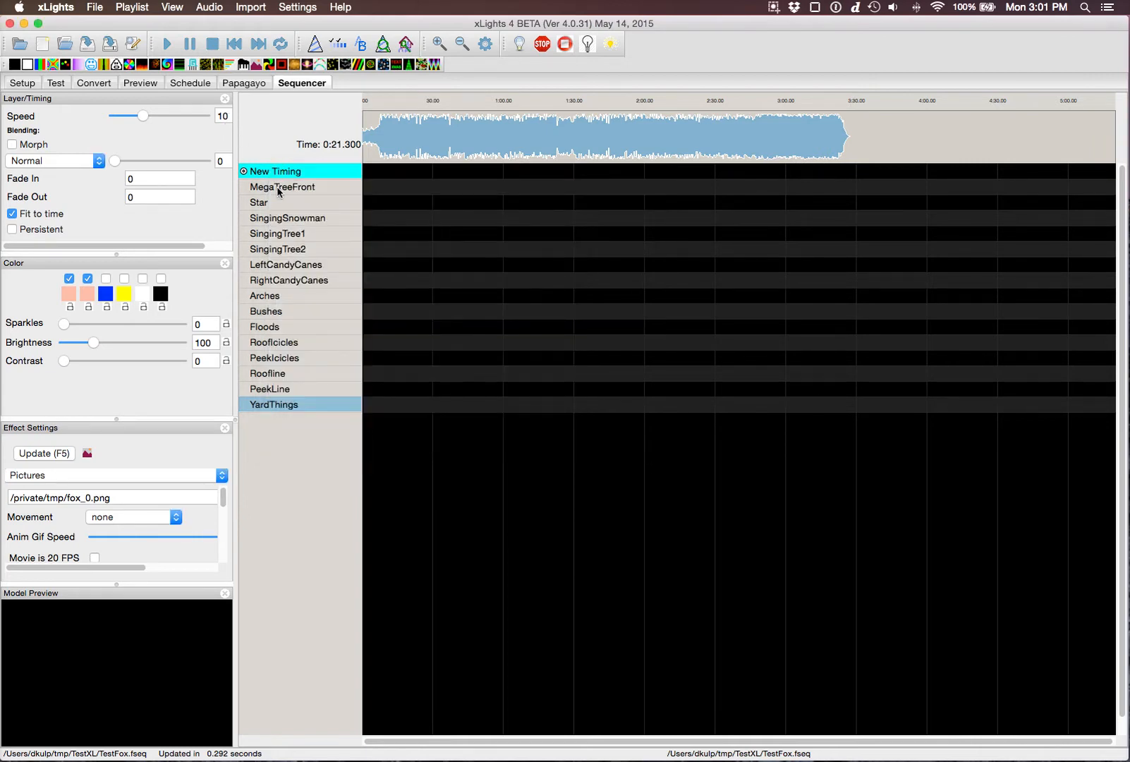
Expand the SingingTree1 and SingingSnowman node rows and render the whole sequence with the imported data.
{"action": "double_click", "coordinate": [282, 236]}
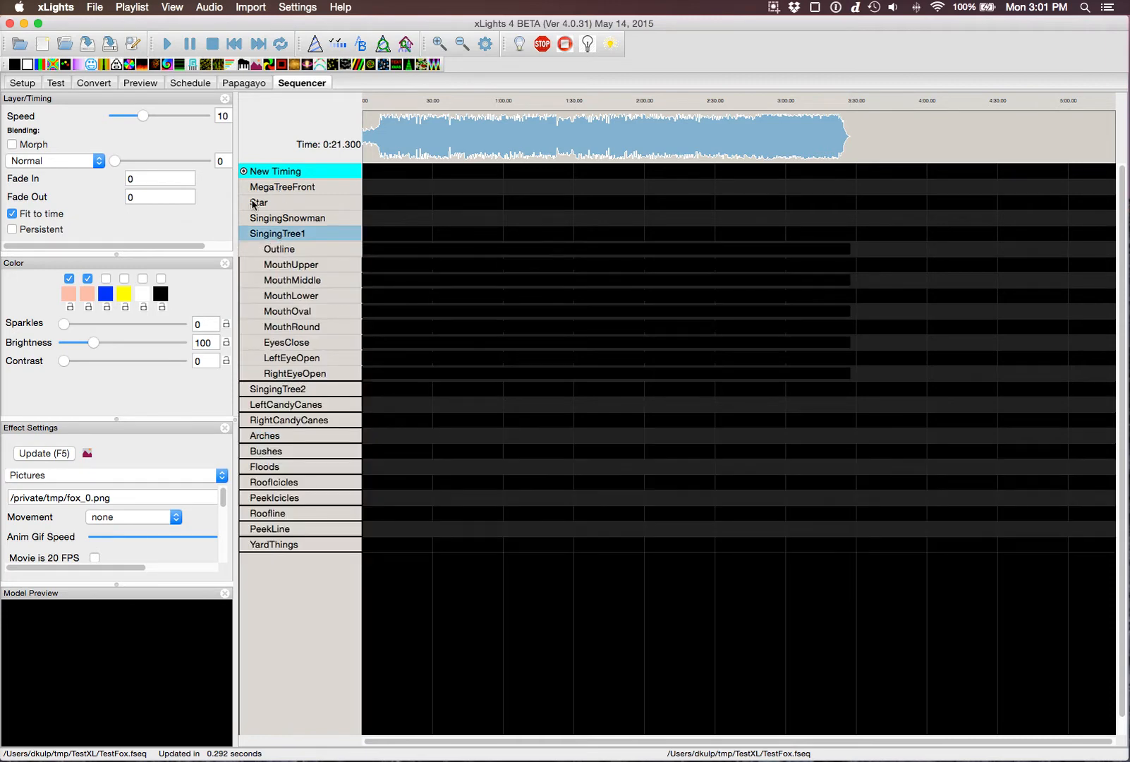
{"action": "left_click", "coordinate": [133, 45]}
{"action": "double_click", "coordinate": [284, 220]}
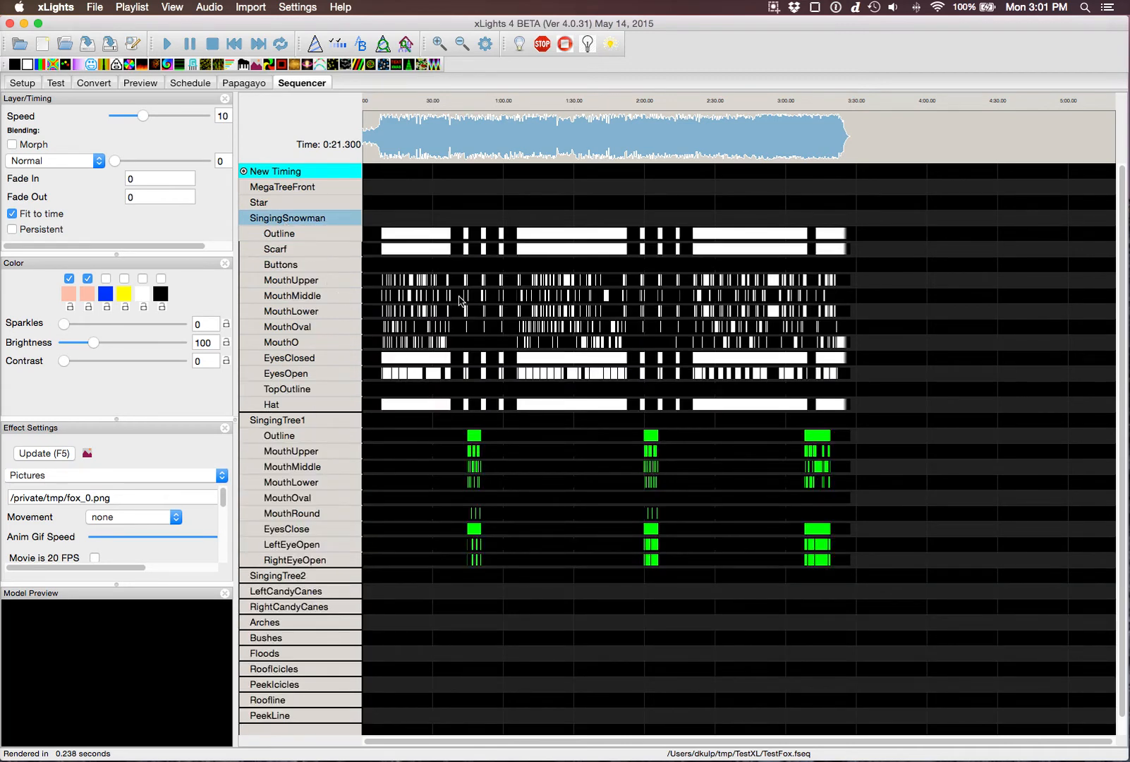
Examine the imported channel data on the SingingSnowman nodes along the timeline.
{"action": "left_click", "coordinate": [438, 44]}
{"action": "left_click", "coordinate": [439, 45]}
{"action": "scroll", "coordinate": [623, 251], "scroll_direction": "right", "scroll_amount": 9}
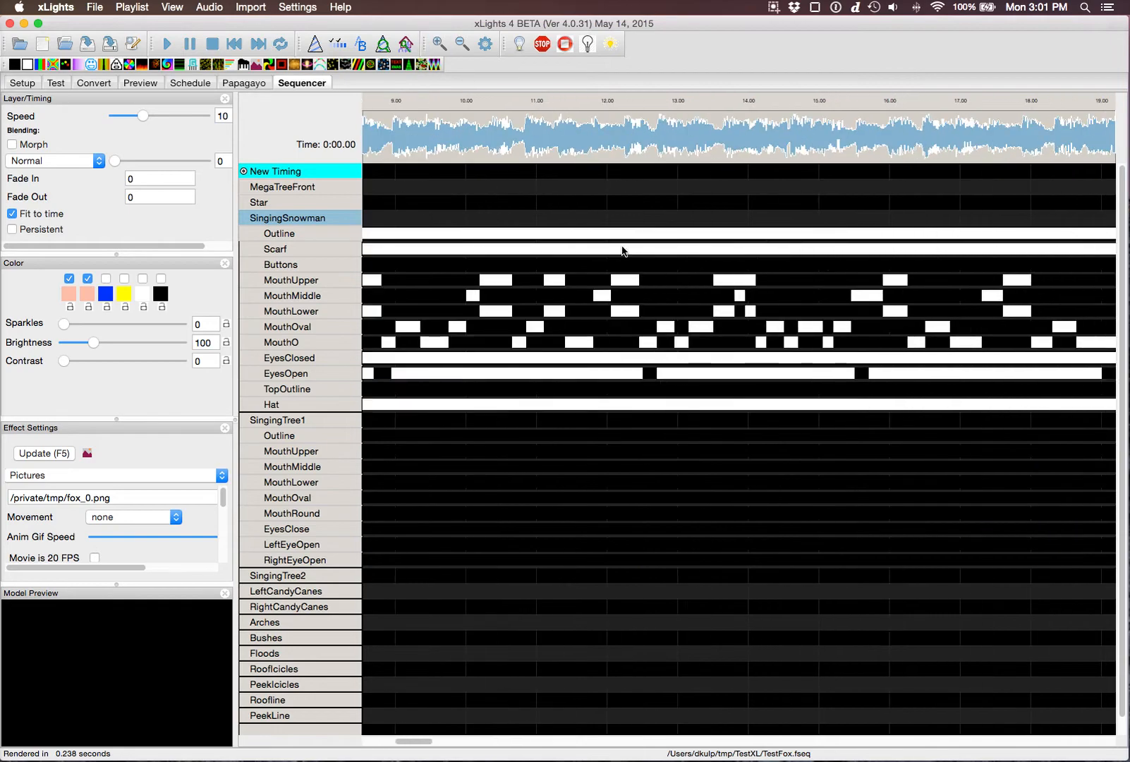
{"action": "scroll", "coordinate": [624, 251], "scroll_direction": "down", "scroll_amount": 1}
{"action": "scroll", "coordinate": [624, 251], "scroll_direction": "left", "scroll_amount": 9}
{"action": "scroll", "coordinate": [624, 251], "scroll_direction": "right", "scroll_amount": 2}
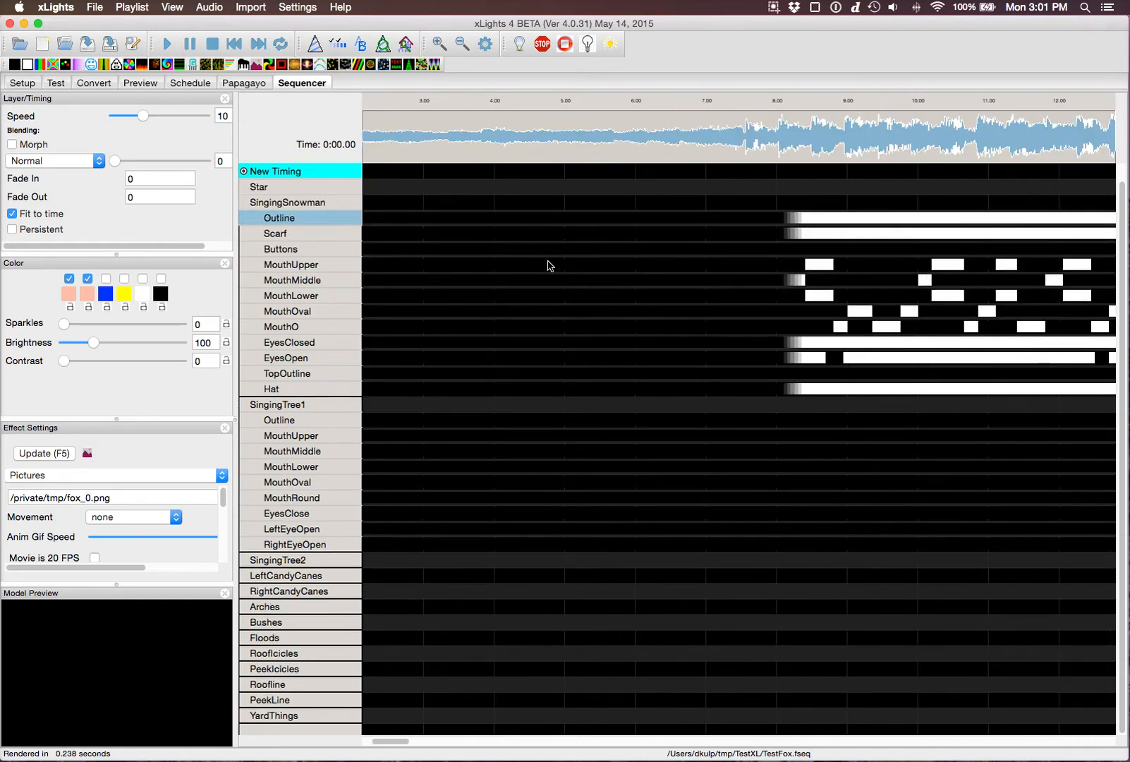
{"action": "scroll", "coordinate": [549, 265], "scroll_direction": "right", "scroll_amount": 6}
{"action": "scroll", "coordinate": [550, 265], "scroll_direction": "up", "scroll_amount": 1}
{"action": "scroll", "coordinate": [550, 265], "scroll_direction": "right", "scroll_amount": 19}
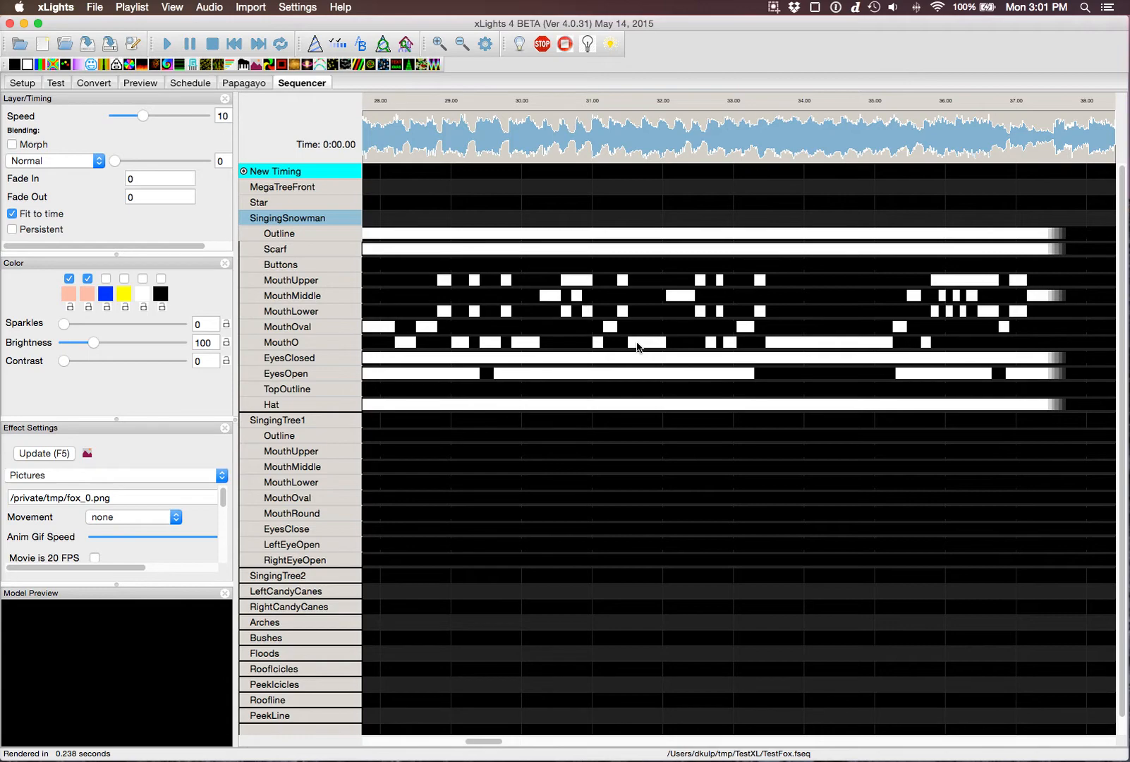
{"action": "scroll", "coordinate": [636, 346], "scroll_direction": "left", "scroll_amount": 10}
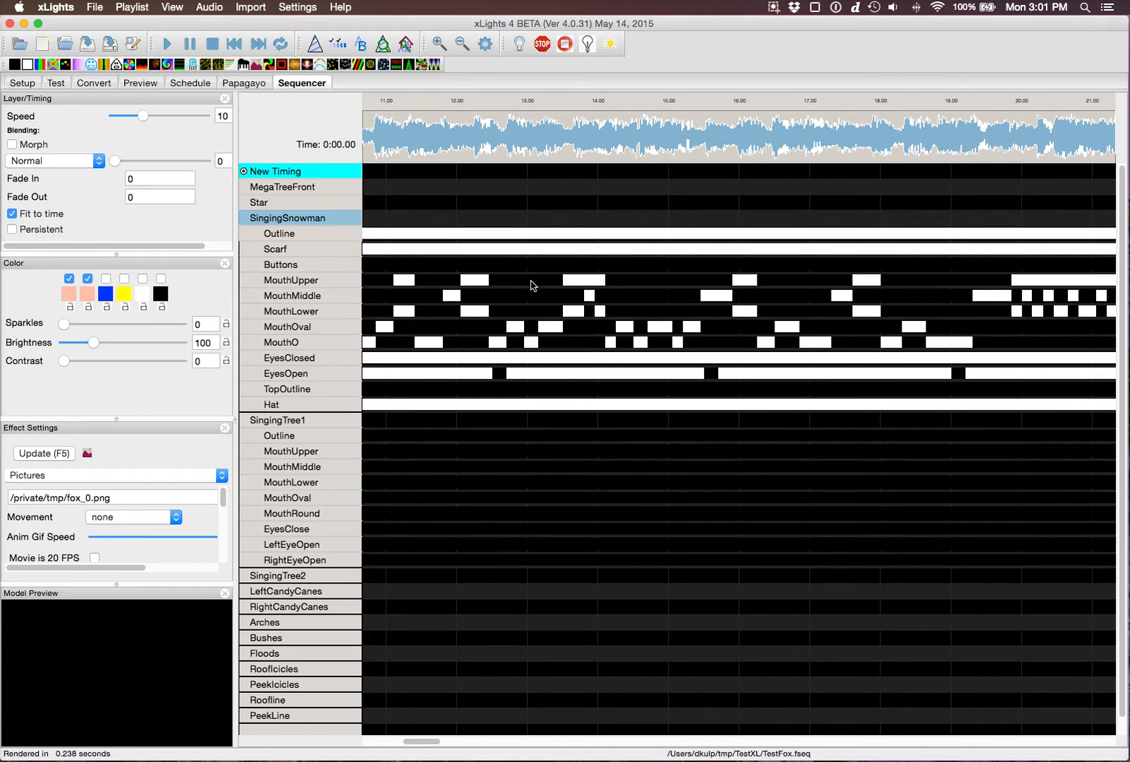
{"action": "left_click", "coordinate": [509, 281]}
{"action": "left_click", "coordinate": [516, 281]}
Convert the channel data of SingingSnowman's MouthMiddle node to effects.
{"action": "scroll", "coordinate": [447, 331], "scroll_direction": "left", "scroll_amount": 5}
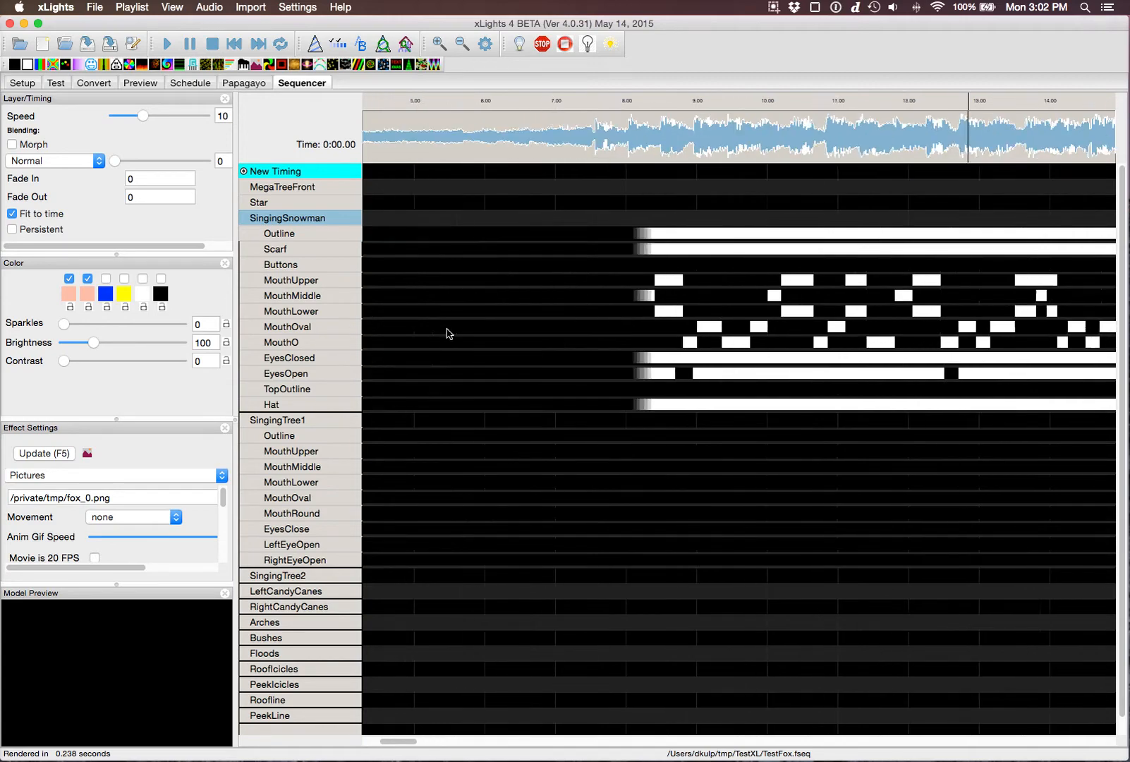
{"action": "scroll", "coordinate": [447, 331], "scroll_direction": "right", "scroll_amount": 5}
{"action": "scroll", "coordinate": [447, 331], "scroll_direction": "left", "scroll_amount": 5}
{"action": "right_click", "coordinate": [311, 297]}
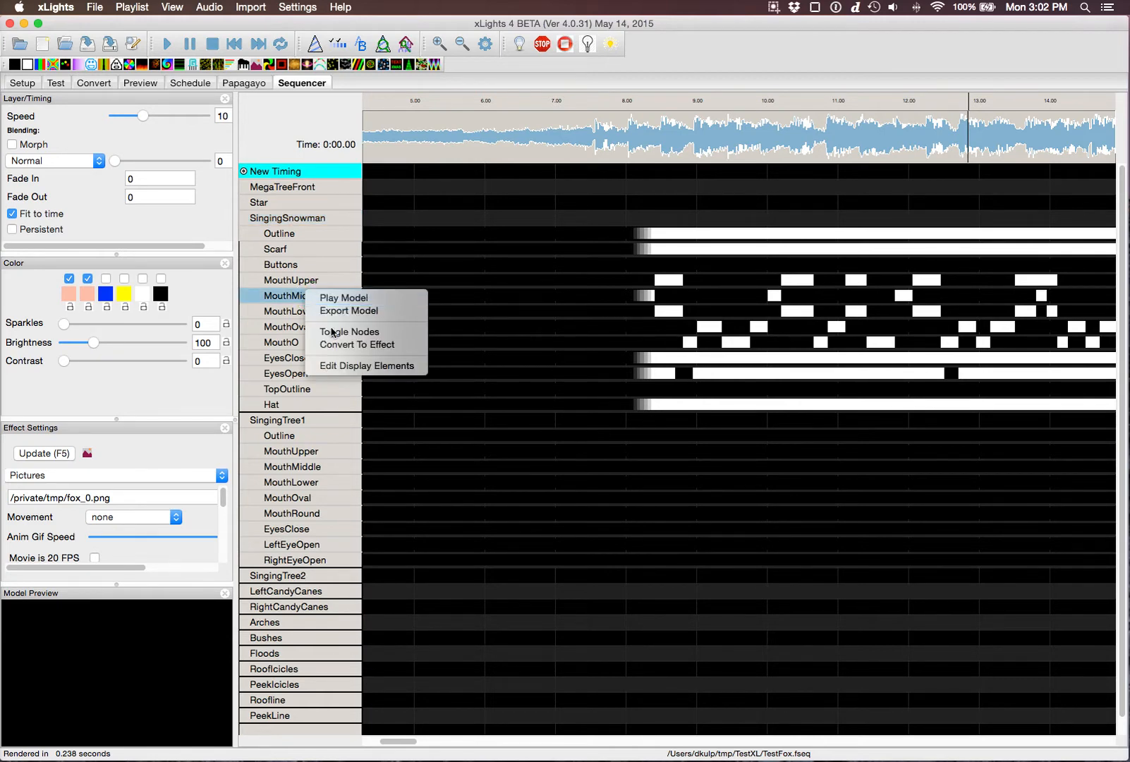
{"action": "left_click", "coordinate": [347, 344]}
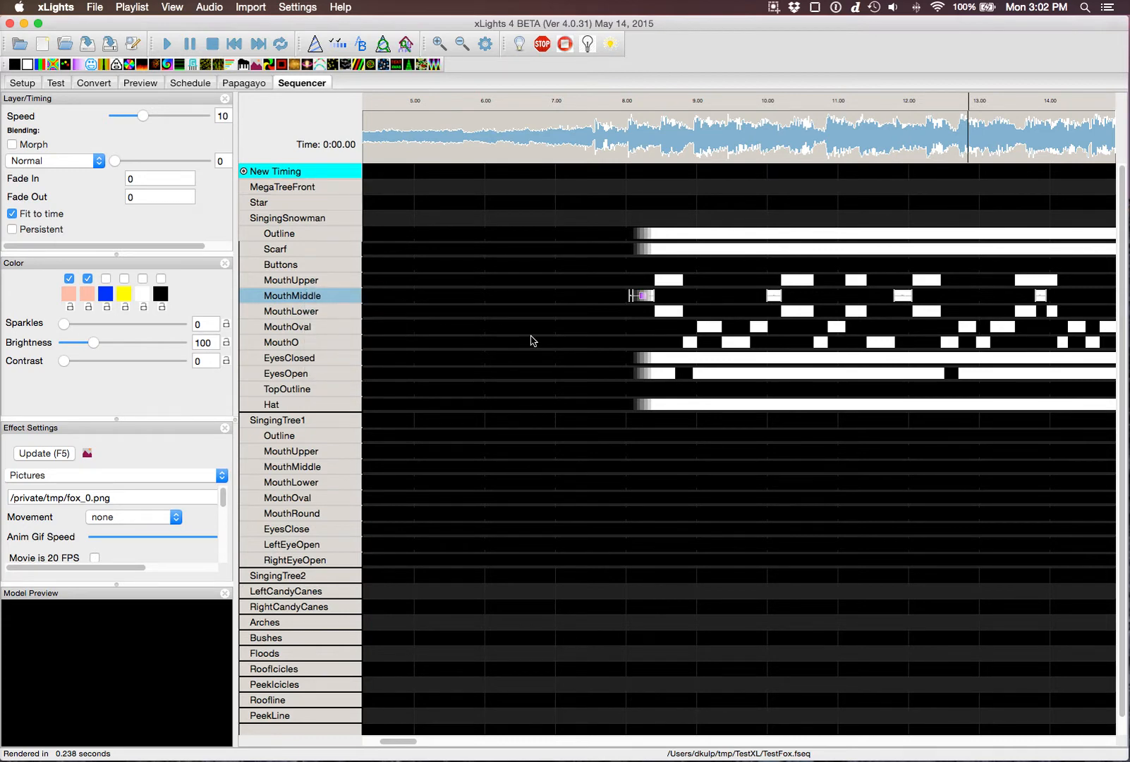
Examine the converted effects on the MouthMiddle node along the timeline, including the fade-out section.
{"action": "left_click", "coordinate": [438, 46]}
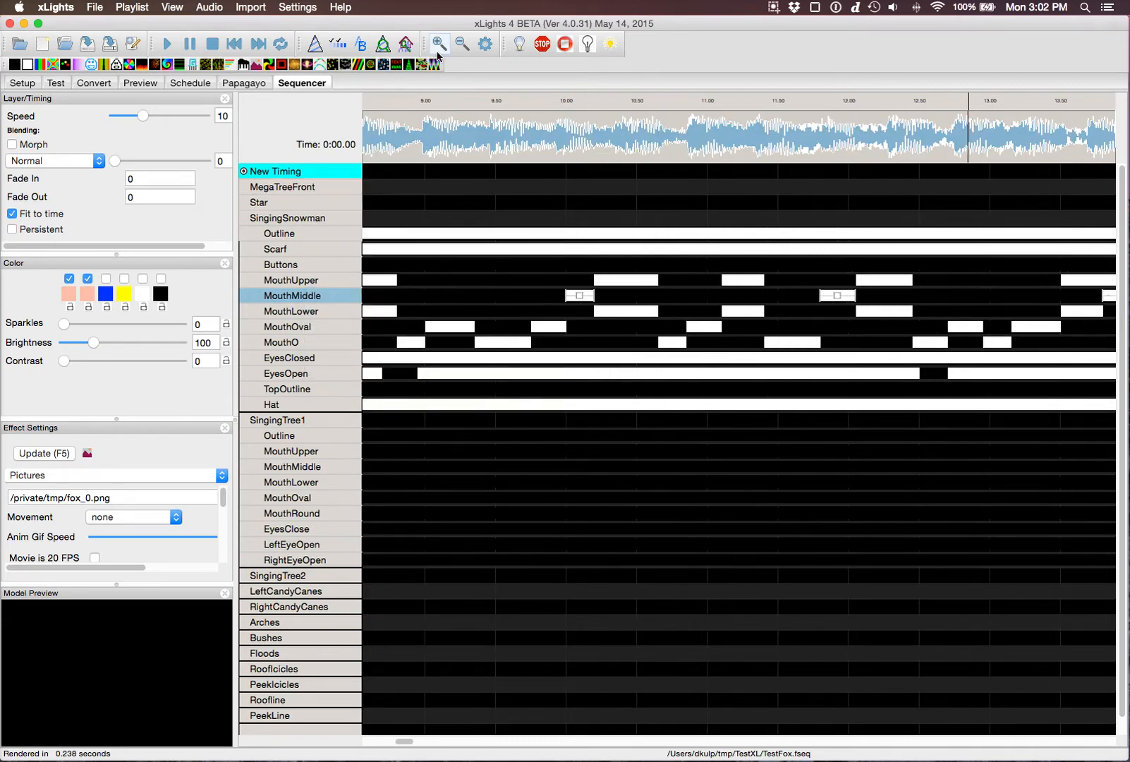
{"action": "scroll", "coordinate": [731, 357], "scroll_direction": "right", "scroll_amount": 10}
{"action": "scroll", "coordinate": [730, 356], "scroll_direction": "down", "scroll_amount": 1}
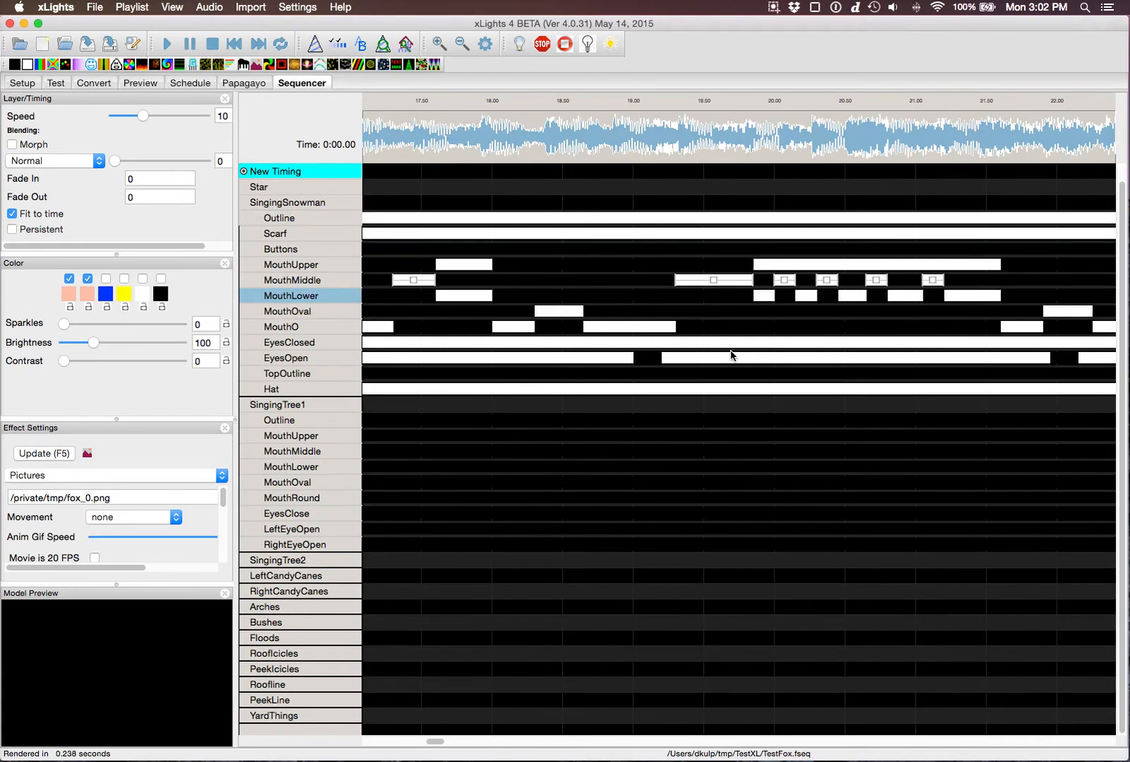
{"action": "scroll", "coordinate": [731, 356], "scroll_direction": "right", "scroll_amount": 10}
{"action": "scroll", "coordinate": [730, 356], "scroll_direction": "up", "scroll_amount": 1}
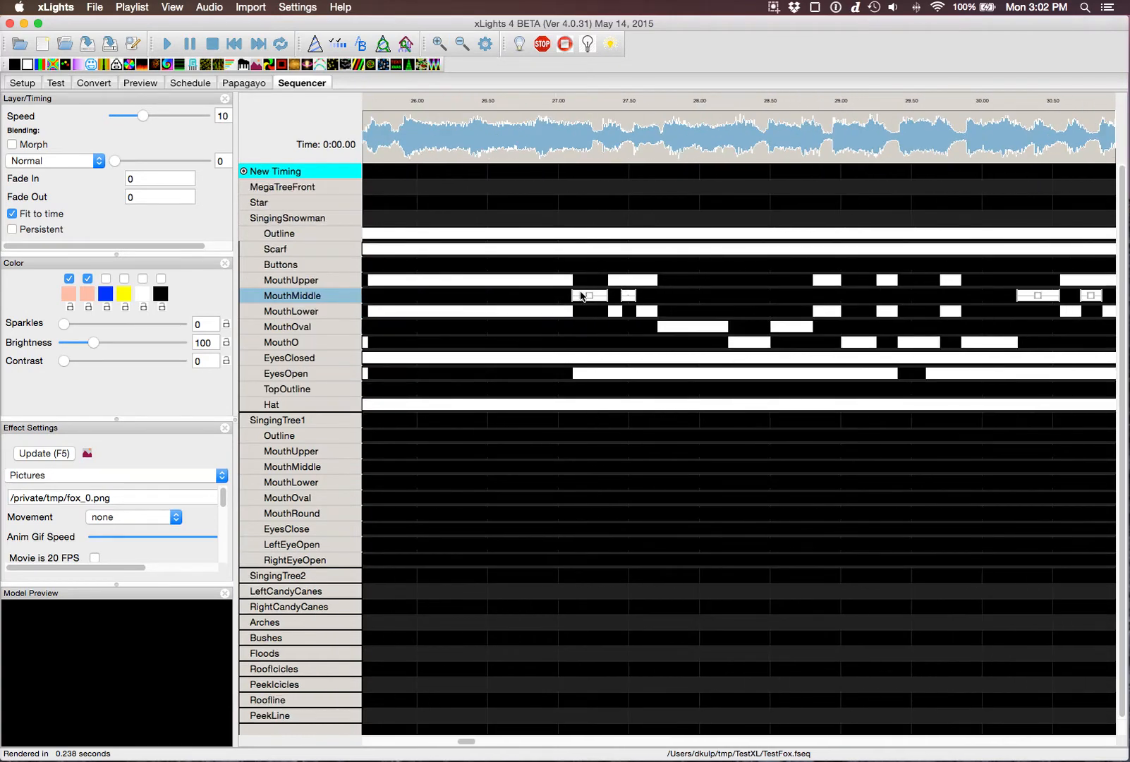
{"action": "scroll", "coordinate": [744, 323], "scroll_direction": "right", "scroll_amount": 10}
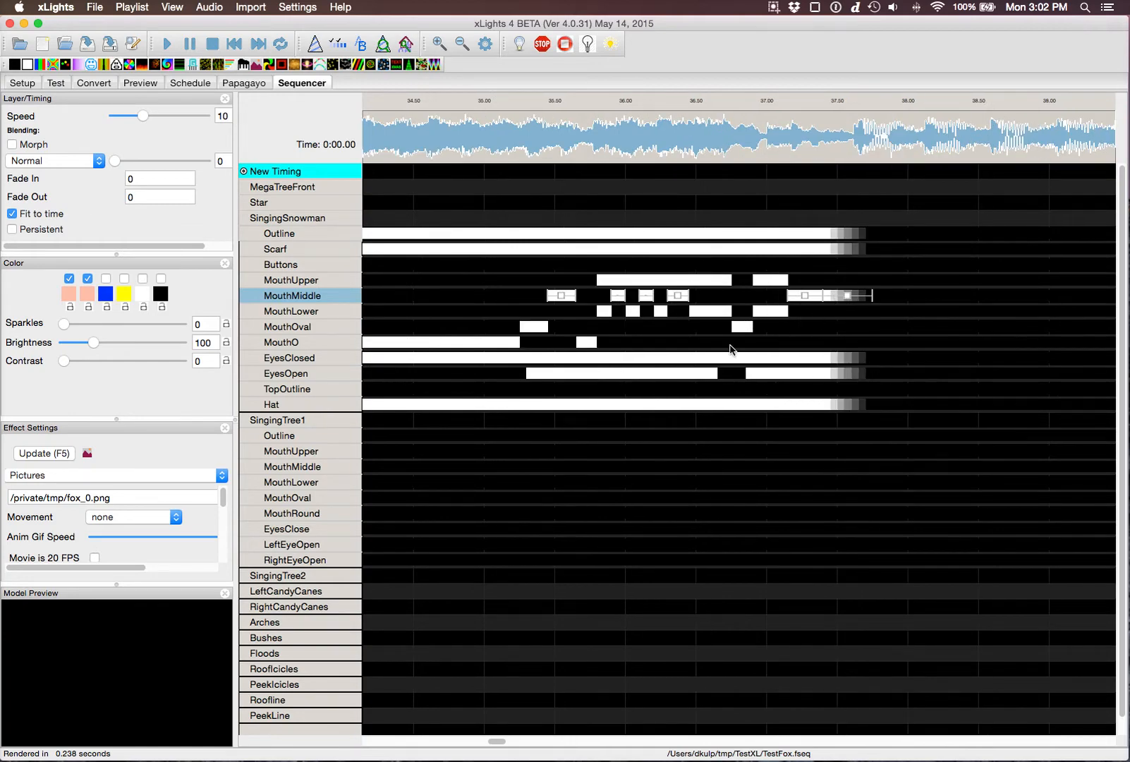
{"action": "scroll", "coordinate": [731, 348], "scroll_direction": "left", "scroll_amount": 20}
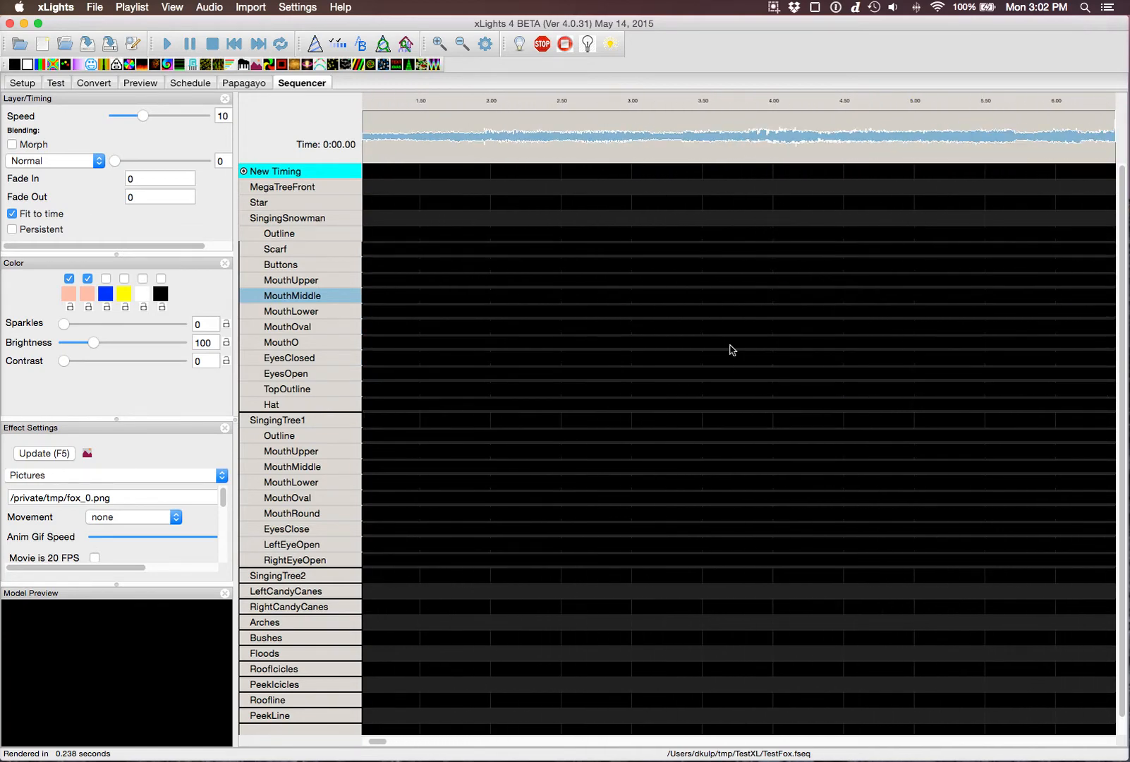
{"action": "scroll", "coordinate": [731, 350], "scroll_direction": "right", "scroll_amount": 8}
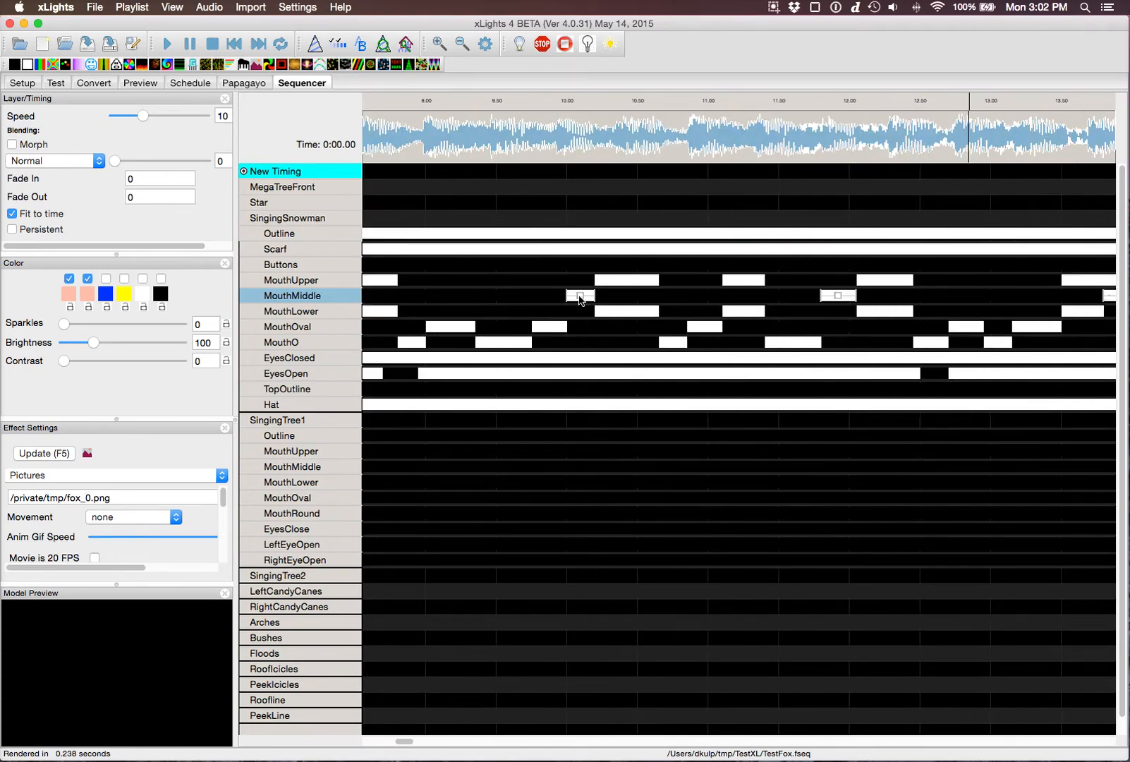
Lengthen the MouthMiddle effect at 10 s to end at about 10.7 s, shift it to start at about 9.35 s, and re-render after each edit.
{"action": "left_click", "coordinate": [579, 296]}
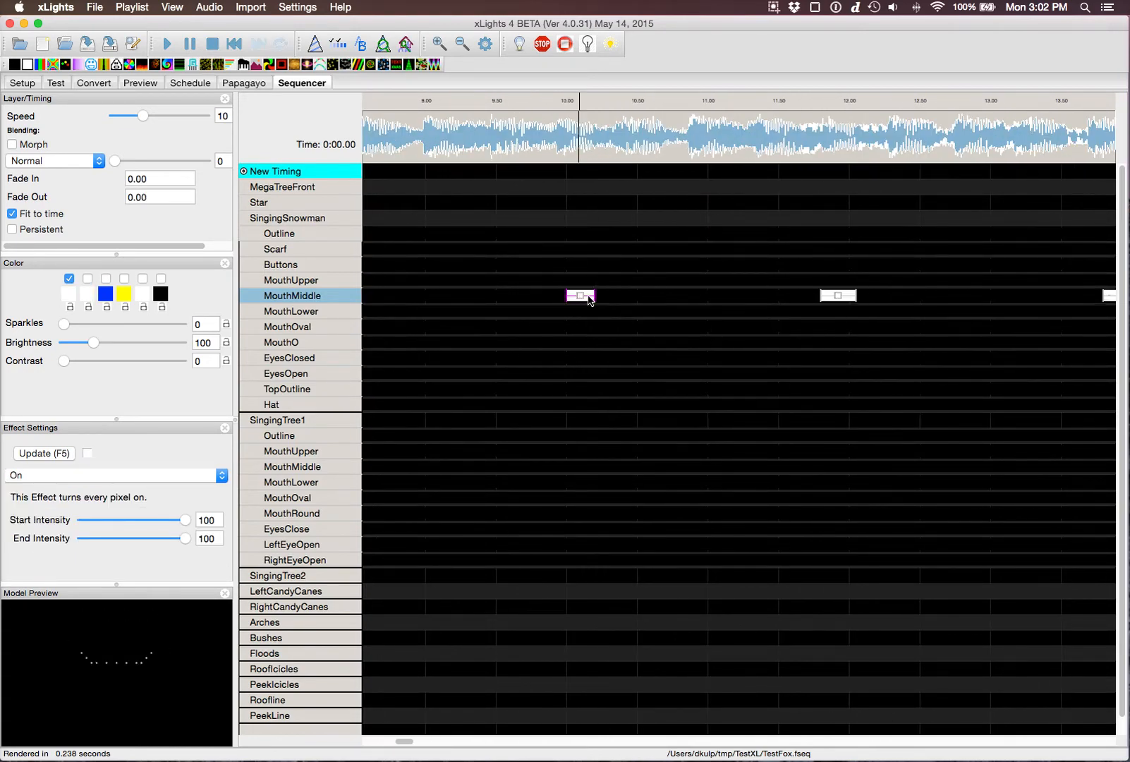
{"action": "left_click_drag", "start_coordinate": [593, 295], "coordinate": [664, 297]}
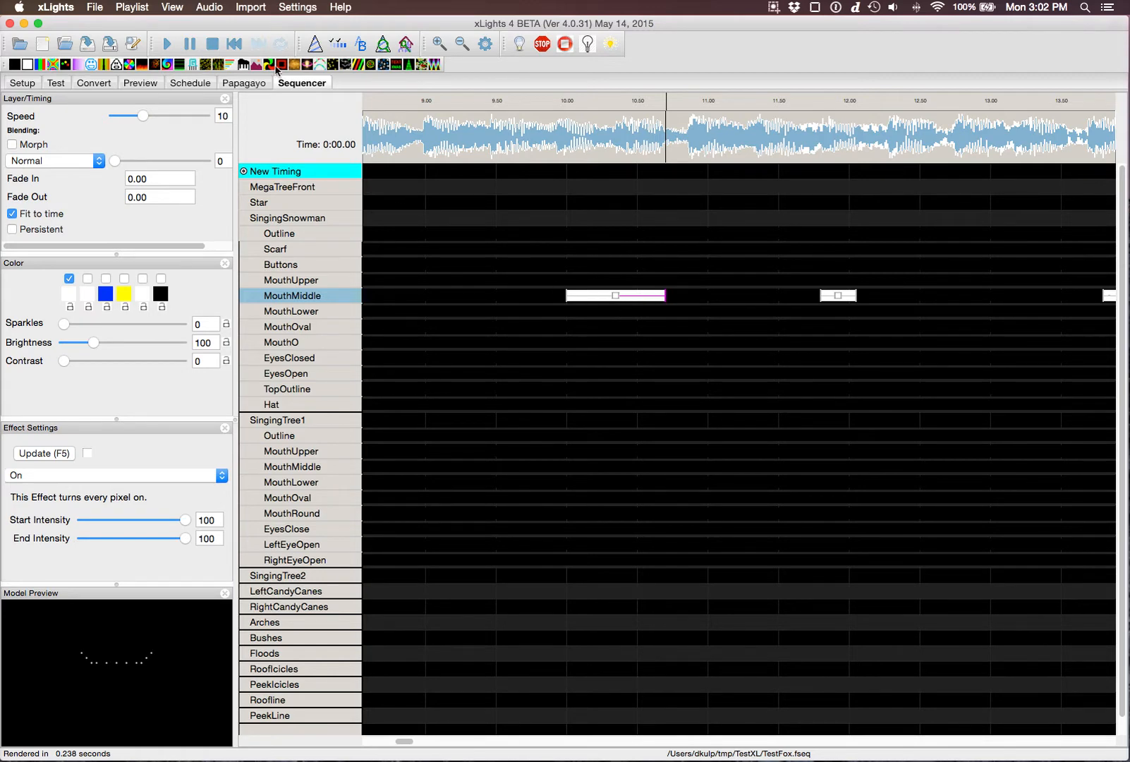
{"action": "left_click", "coordinate": [140, 46]}
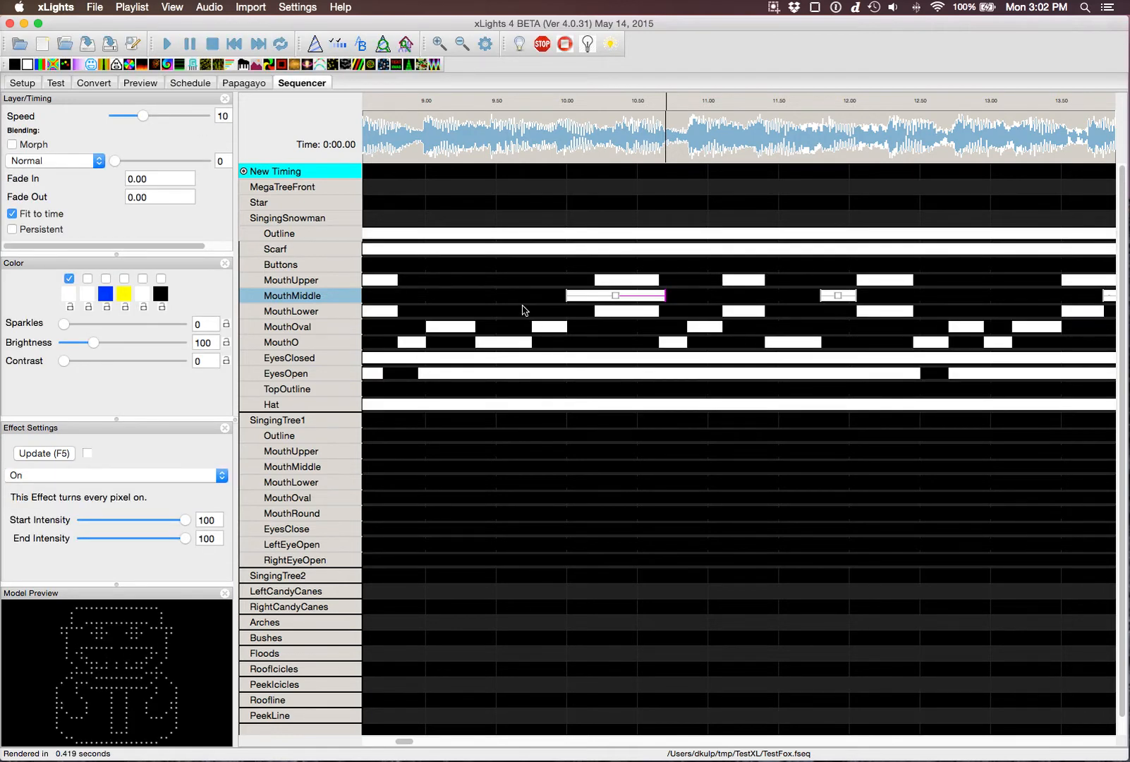
{"action": "left_click_drag", "start_coordinate": [616, 295], "coordinate": [524, 294]}
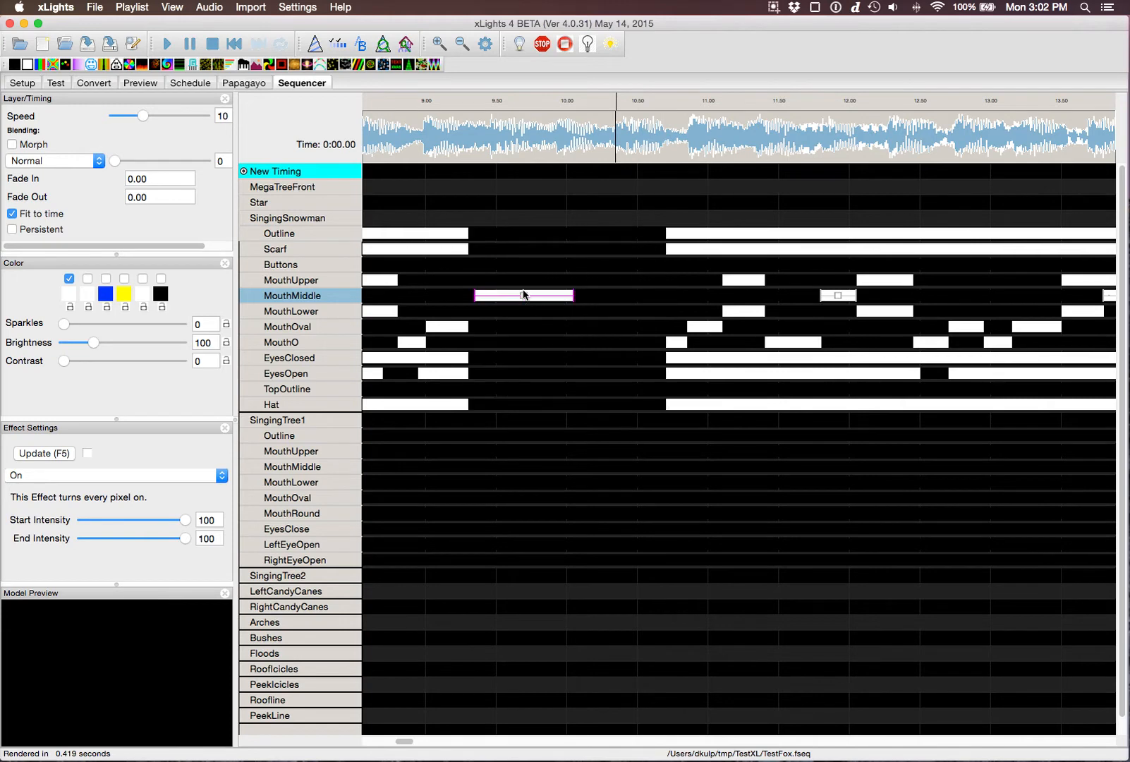
{"action": "left_click", "coordinate": [140, 47]}
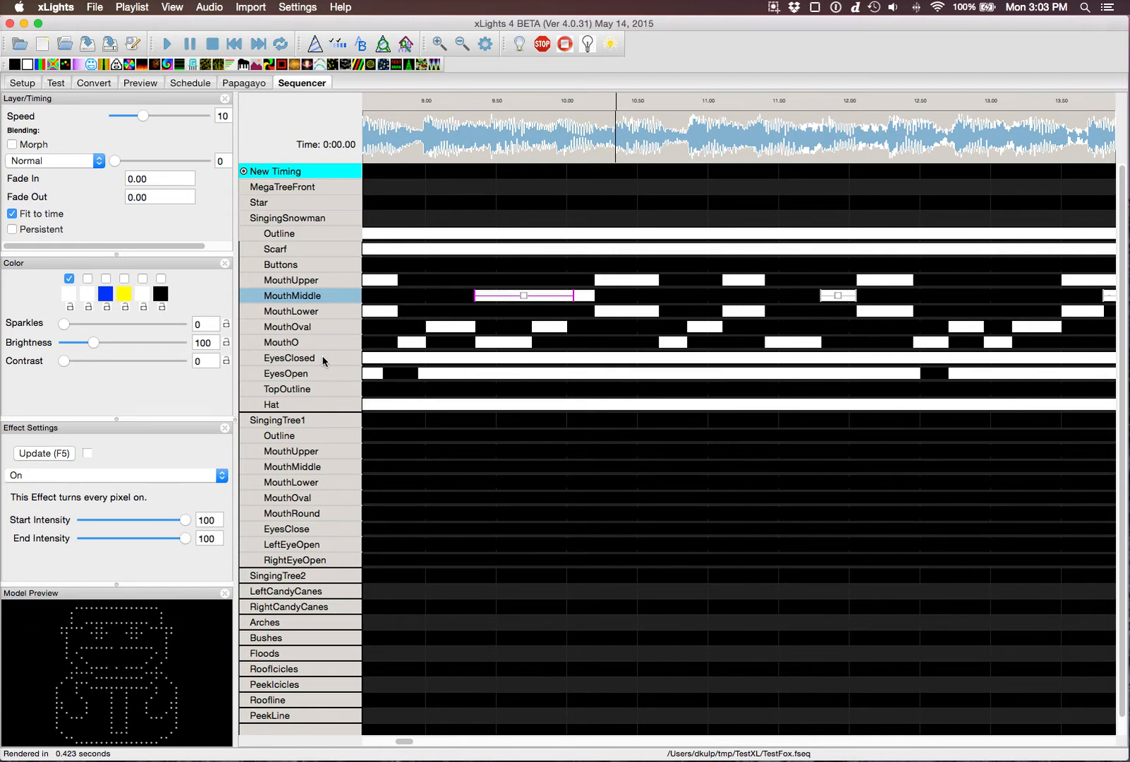
{"action": "right_click", "coordinate": [292, 345]}
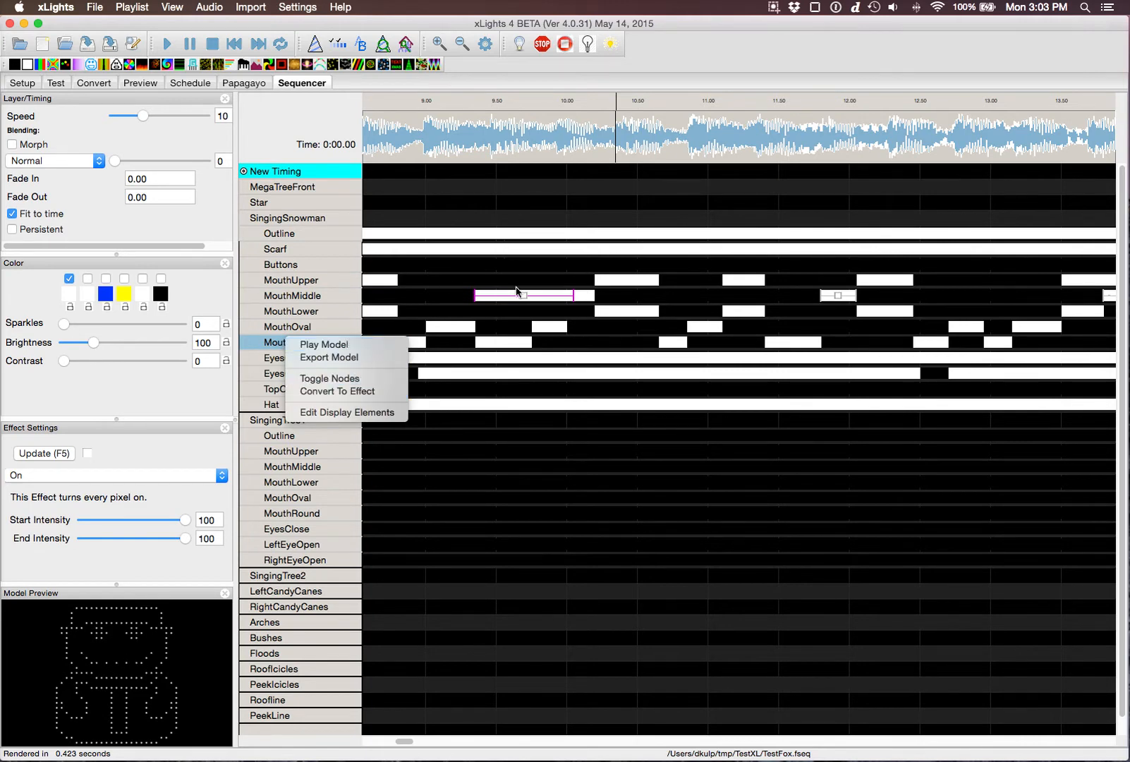
{"action": "left_click", "coordinate": [557, 464]}
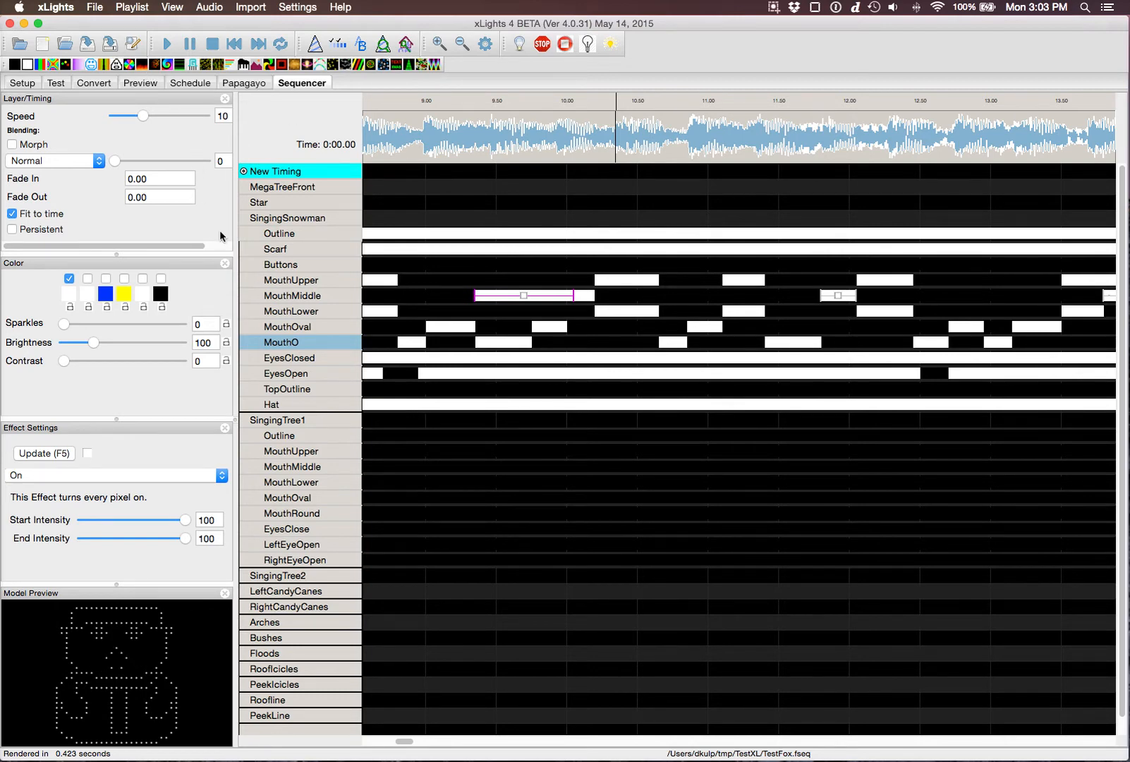
Reopen the TestFox.xml sequence and expand the SingingSnowman model to its individual nodes.
{"action": "left_click", "coordinate": [65, 43]}
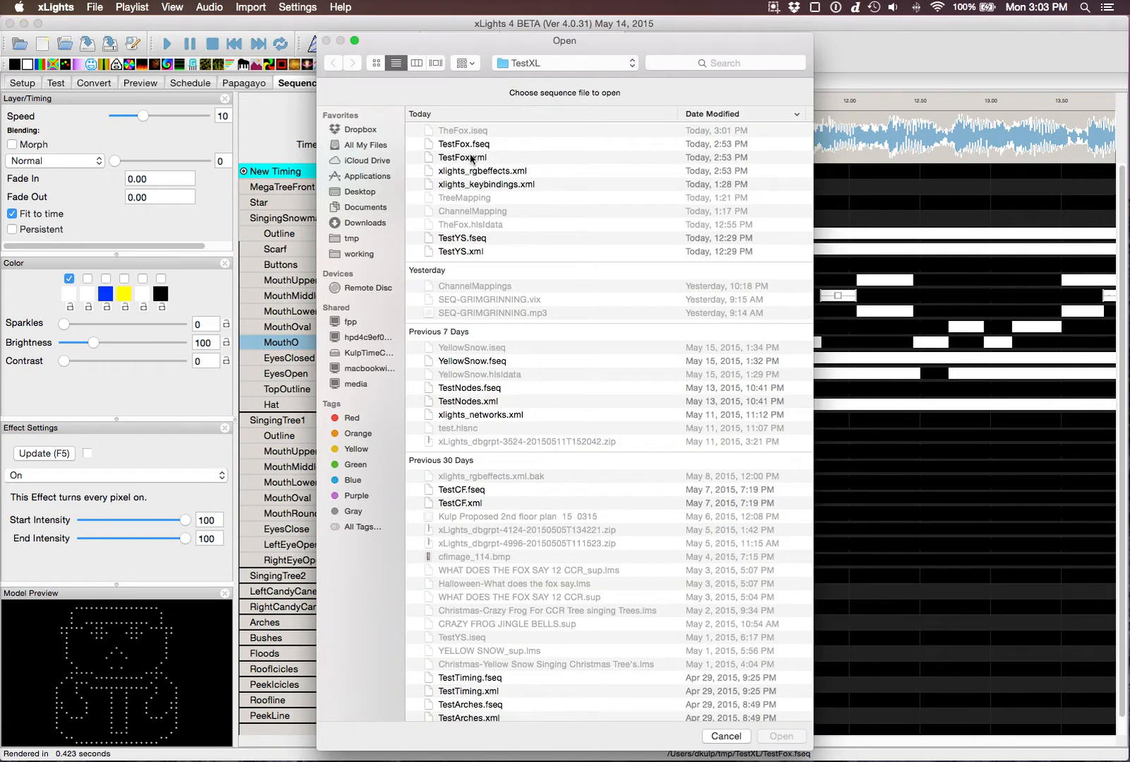
{"action": "left_click", "coordinate": [471, 156]}
{"action": "double_click", "coordinate": [471, 156]}
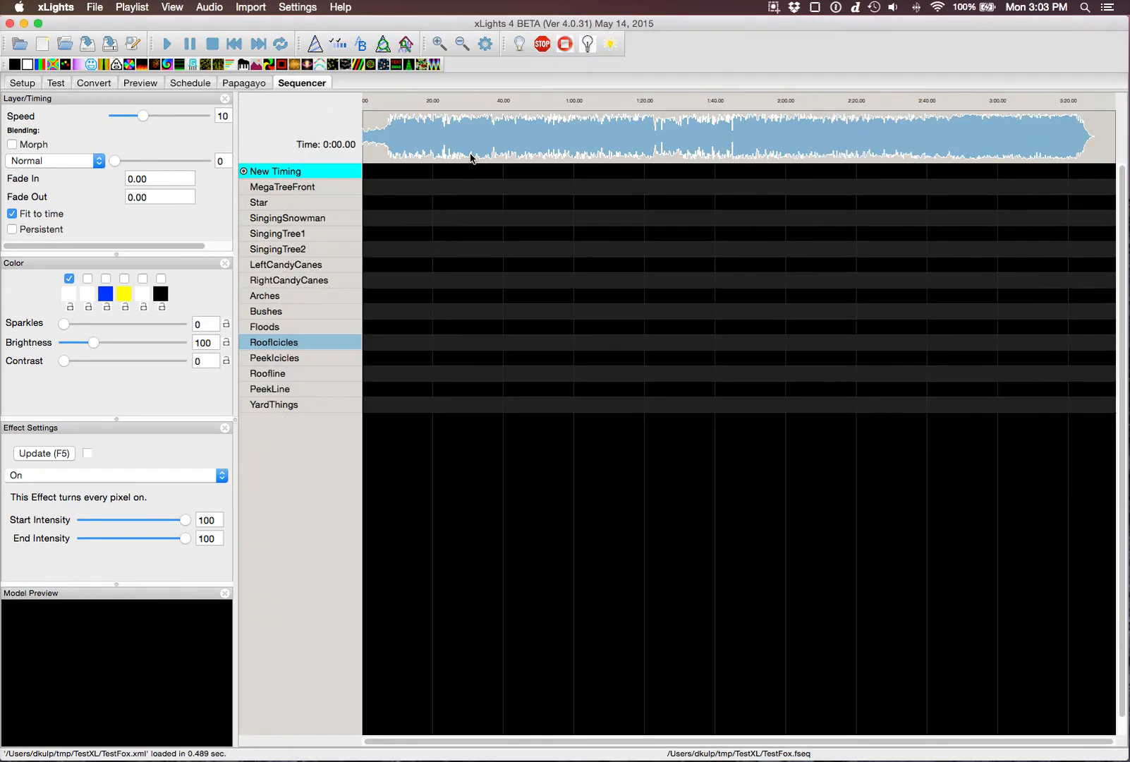
{"action": "double_click", "coordinate": [300, 218]}
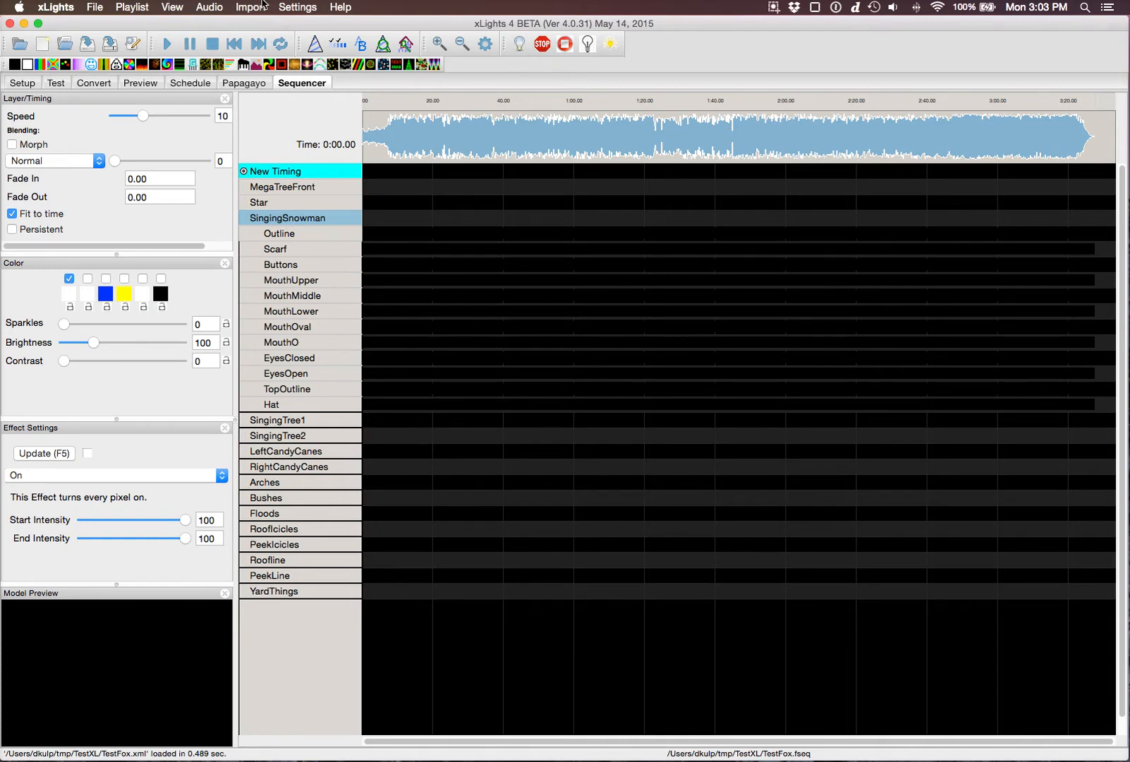
Start an effects import from the TheFox.hlsIdata file in the TestXL folder.
{"action": "left_click", "coordinate": [261, 6]}
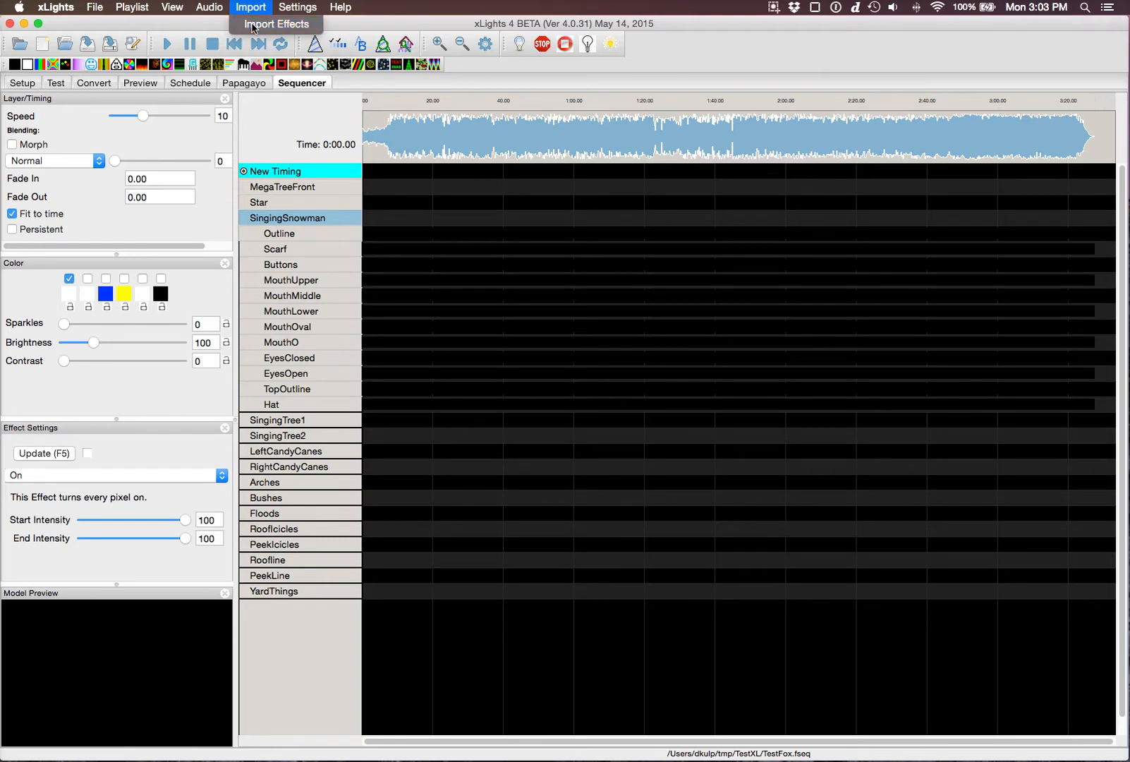
{"action": "left_click", "coordinate": [275, 24]}
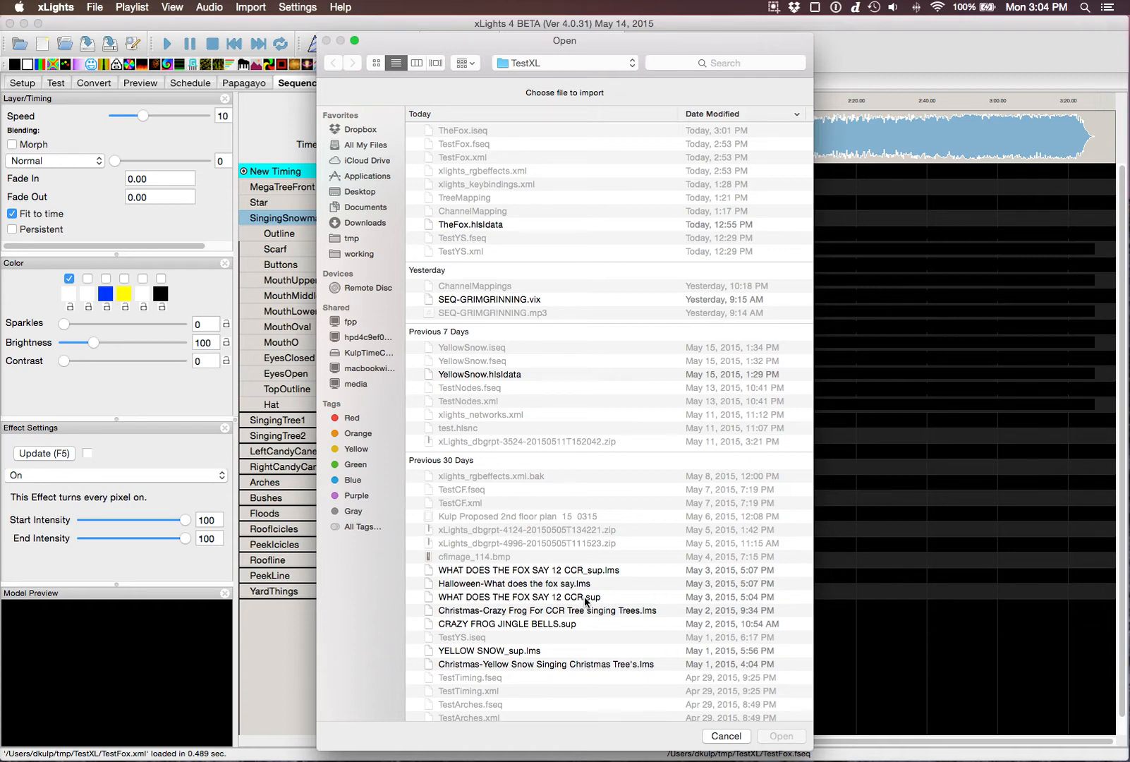
{"action": "left_click", "coordinate": [554, 584]}
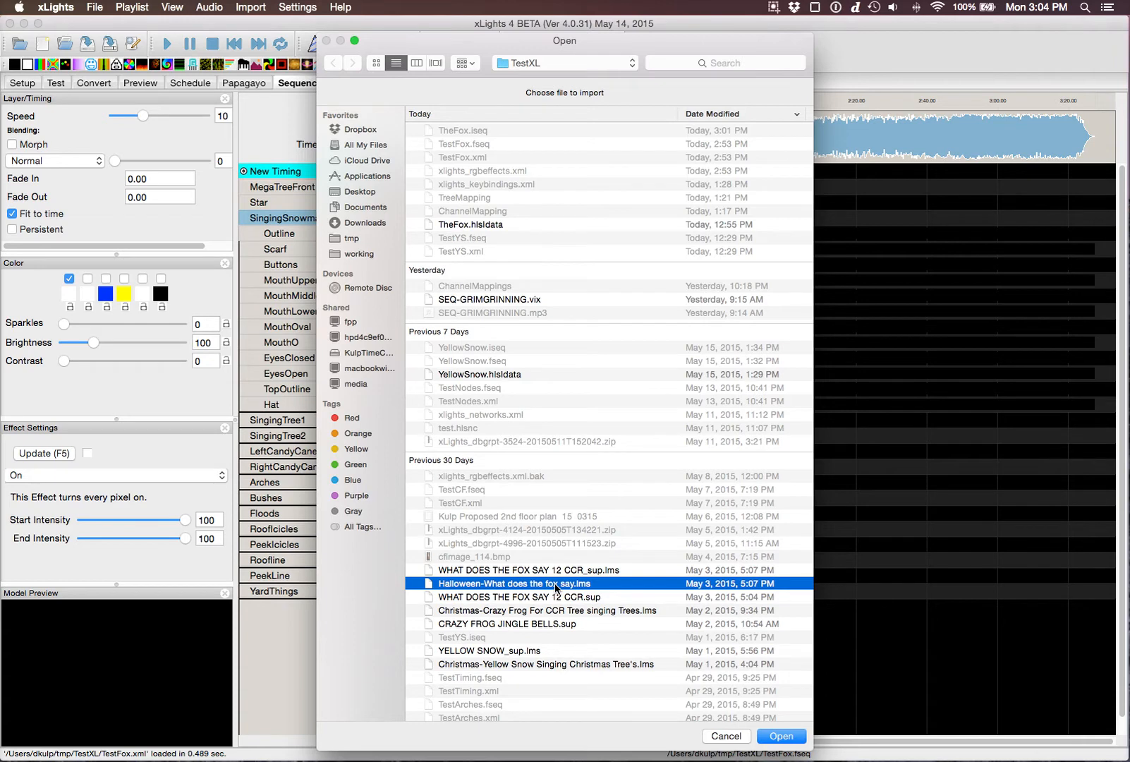
{"action": "left_click", "coordinate": [532, 301]}
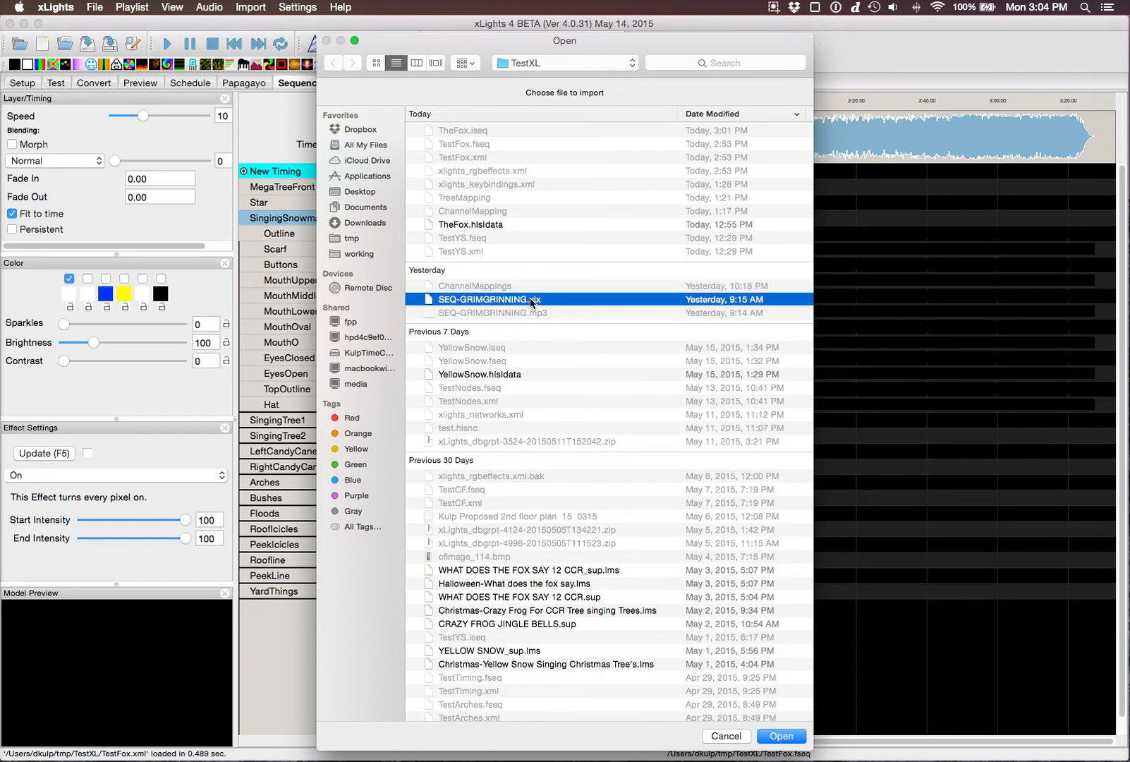
{"action": "left_click", "coordinate": [517, 376]}
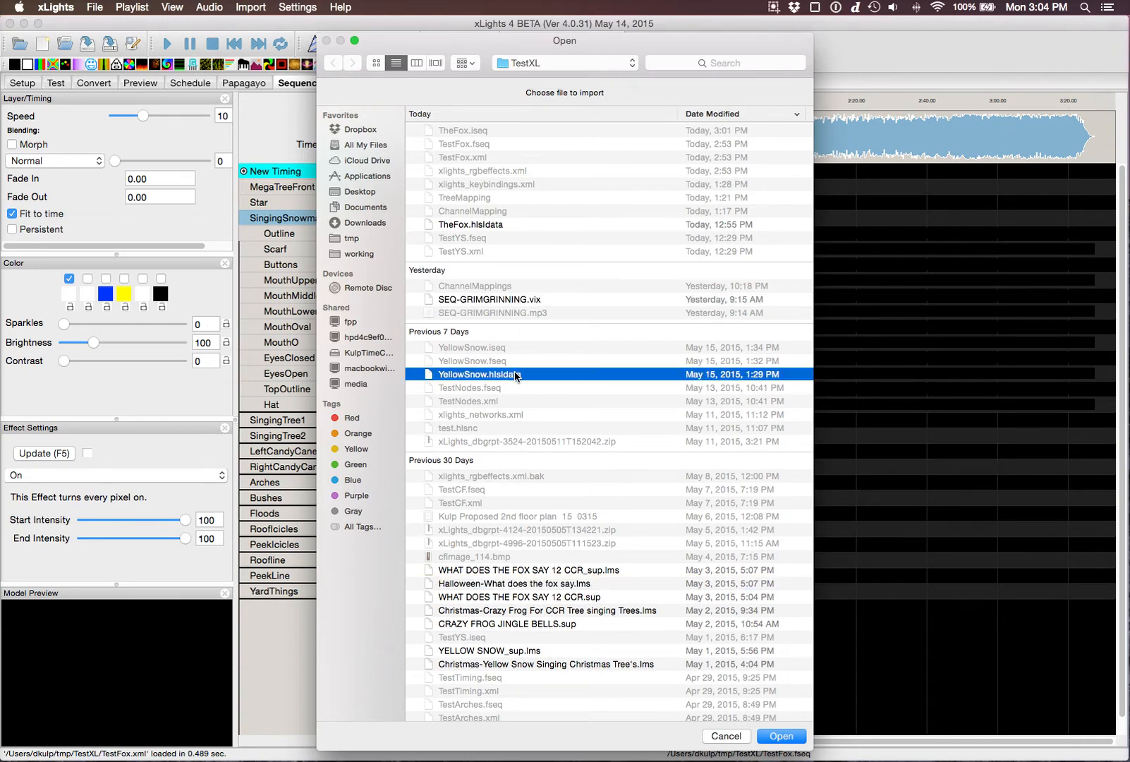
{"action": "left_click", "coordinate": [493, 228]}
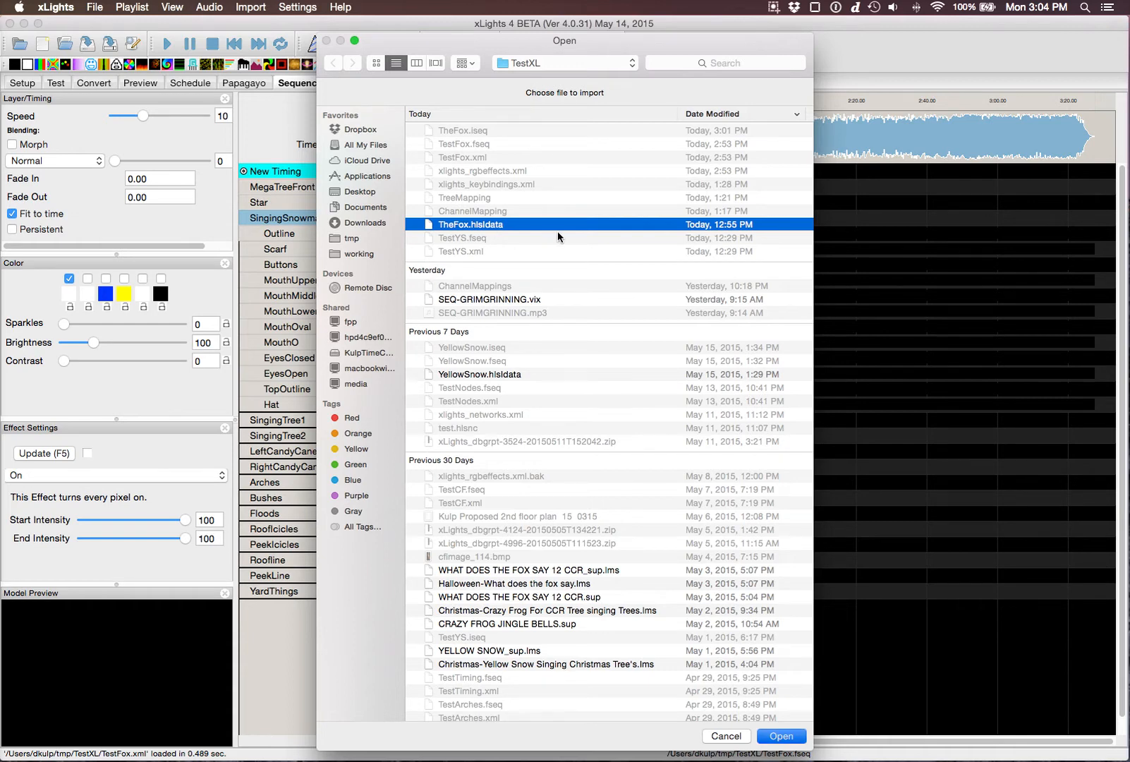
{"action": "left_click", "coordinate": [789, 739]}
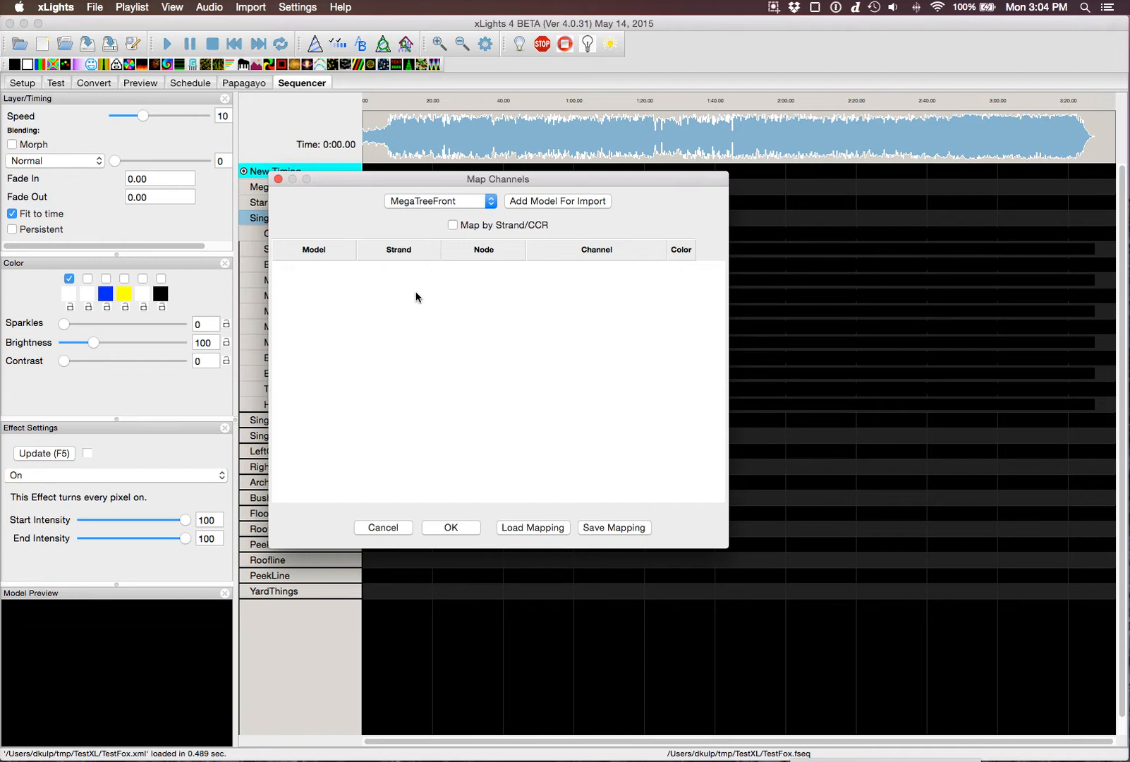
Add the SingingSnowman, SingingTree1 and SingingTree2 models for import and look through their strand and node rows.
{"action": "left_click", "coordinate": [471, 201]}
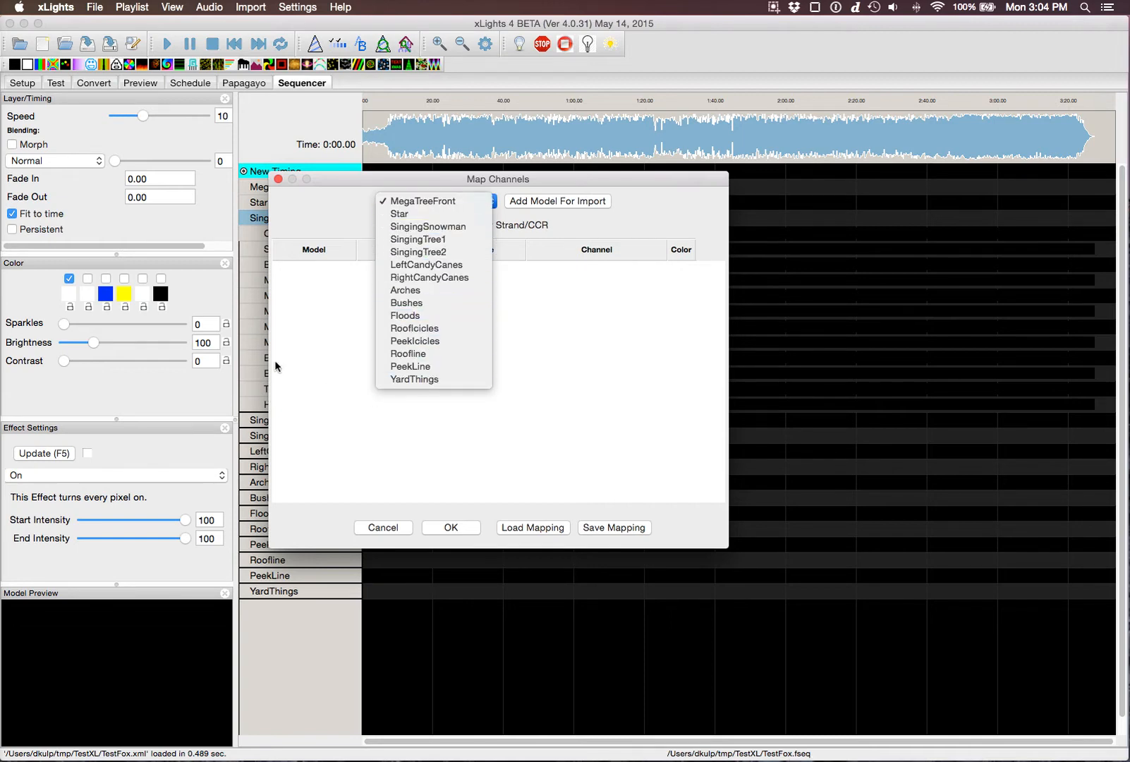
{"action": "left_click", "coordinate": [425, 227]}
{"action": "left_click", "coordinate": [522, 201]}
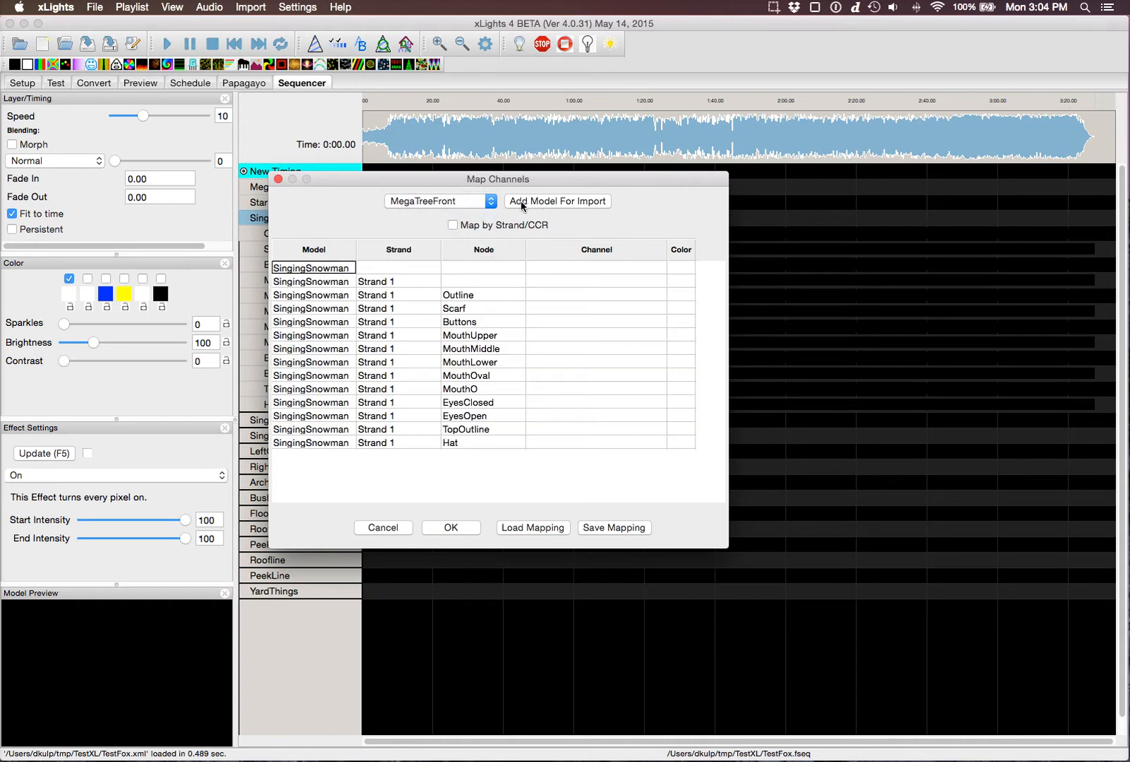
{"action": "left_click", "coordinate": [465, 205]}
{"action": "left_click", "coordinate": [427, 225]}
{"action": "left_click", "coordinate": [543, 203]}
{"action": "left_click", "coordinate": [464, 202]}
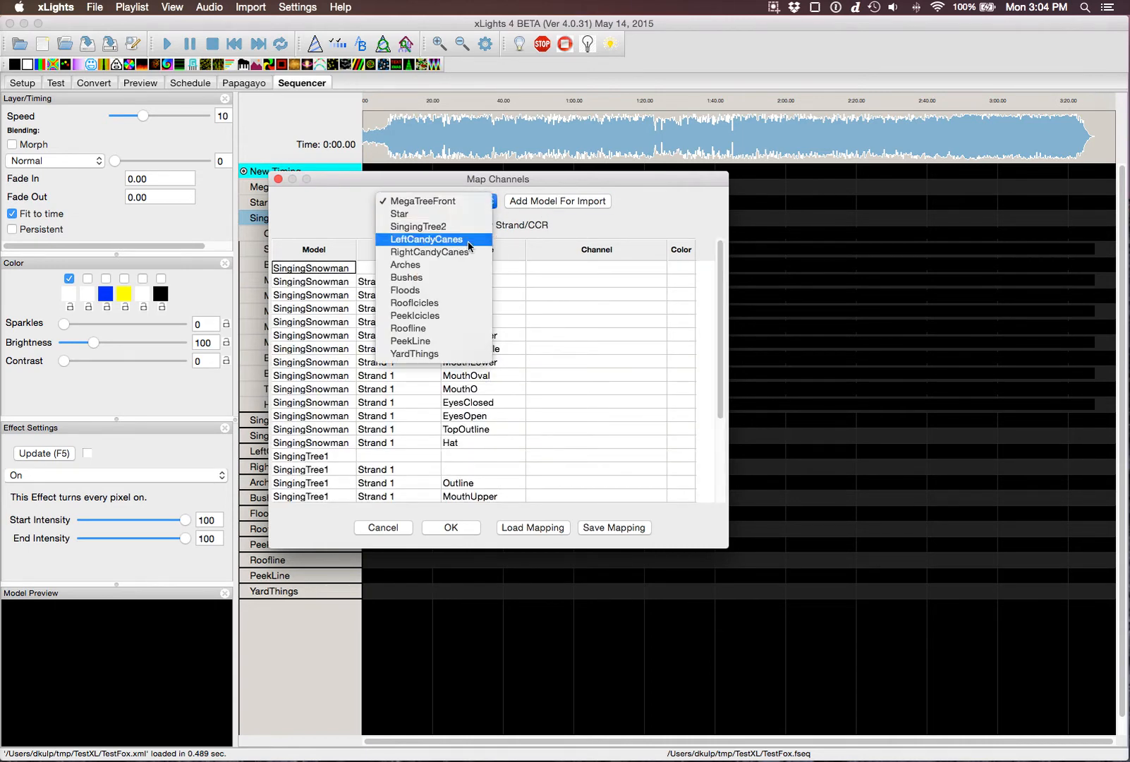
{"action": "left_click", "coordinate": [431, 231]}
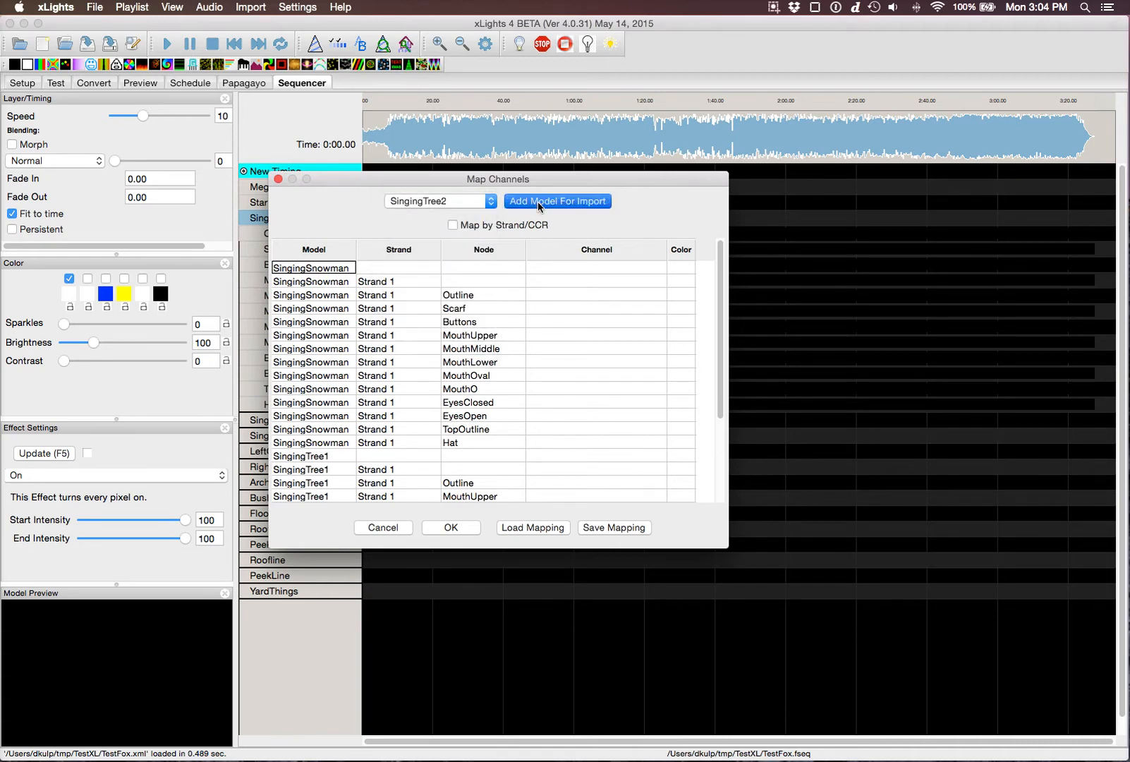
{"action": "left_click", "coordinate": [537, 201]}
{"action": "scroll", "coordinate": [561, 316], "scroll_direction": "down", "scroll_amount": 5}
{"action": "scroll", "coordinate": [561, 316], "scroll_direction": "down", "scroll_amount": 3}
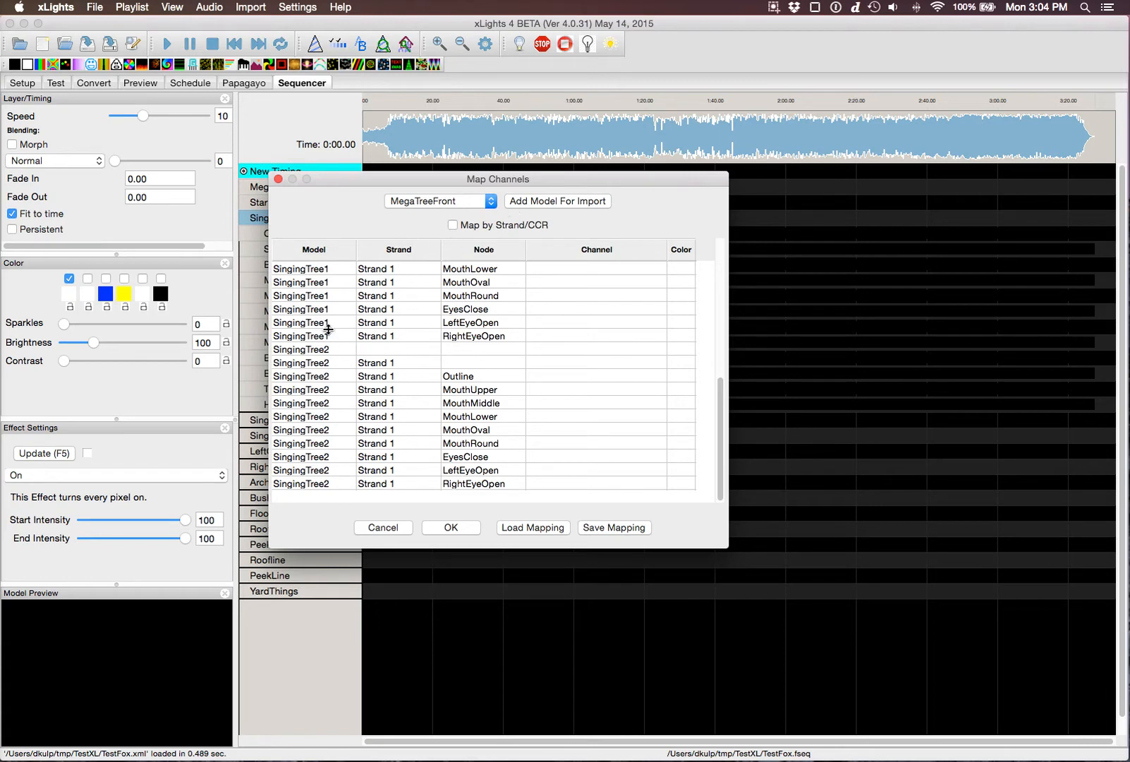
{"action": "scroll", "coordinate": [345, 455], "scroll_direction": "up", "scroll_amount": 8}
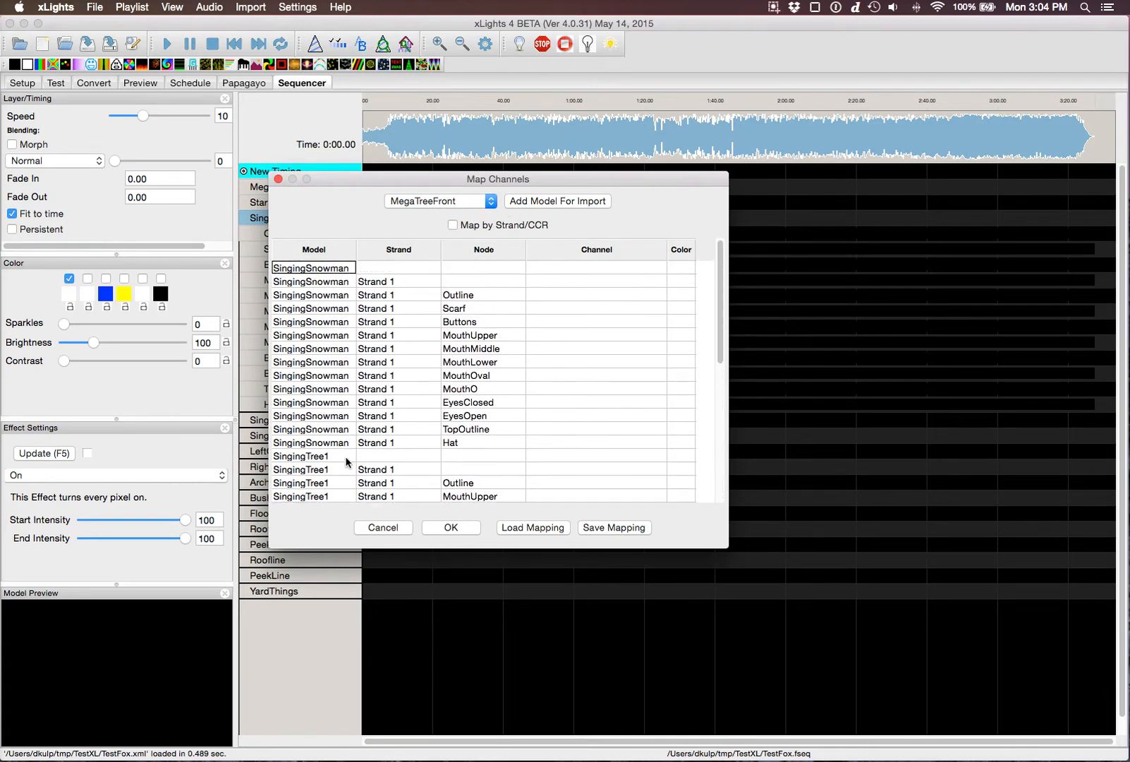
{"action": "scroll", "coordinate": [347, 462], "scroll_direction": "down", "scroll_amount": 8}
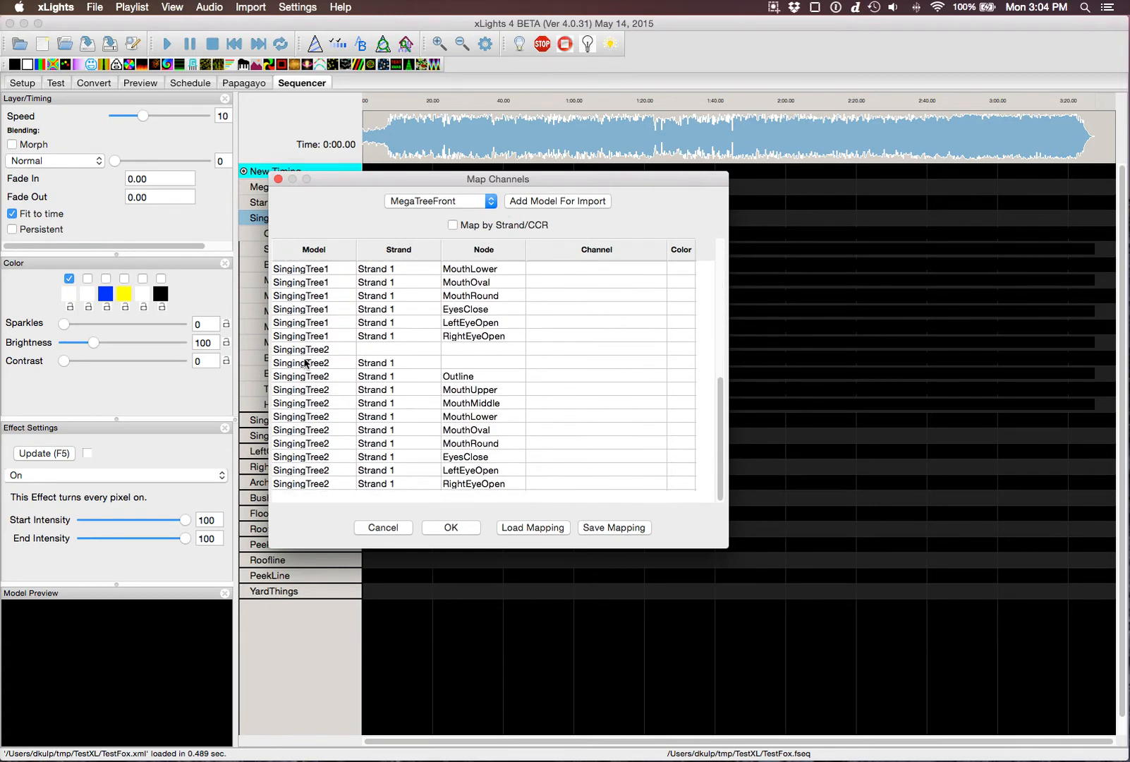
{"action": "scroll", "coordinate": [417, 357], "scroll_direction": "up", "scroll_amount": 8}
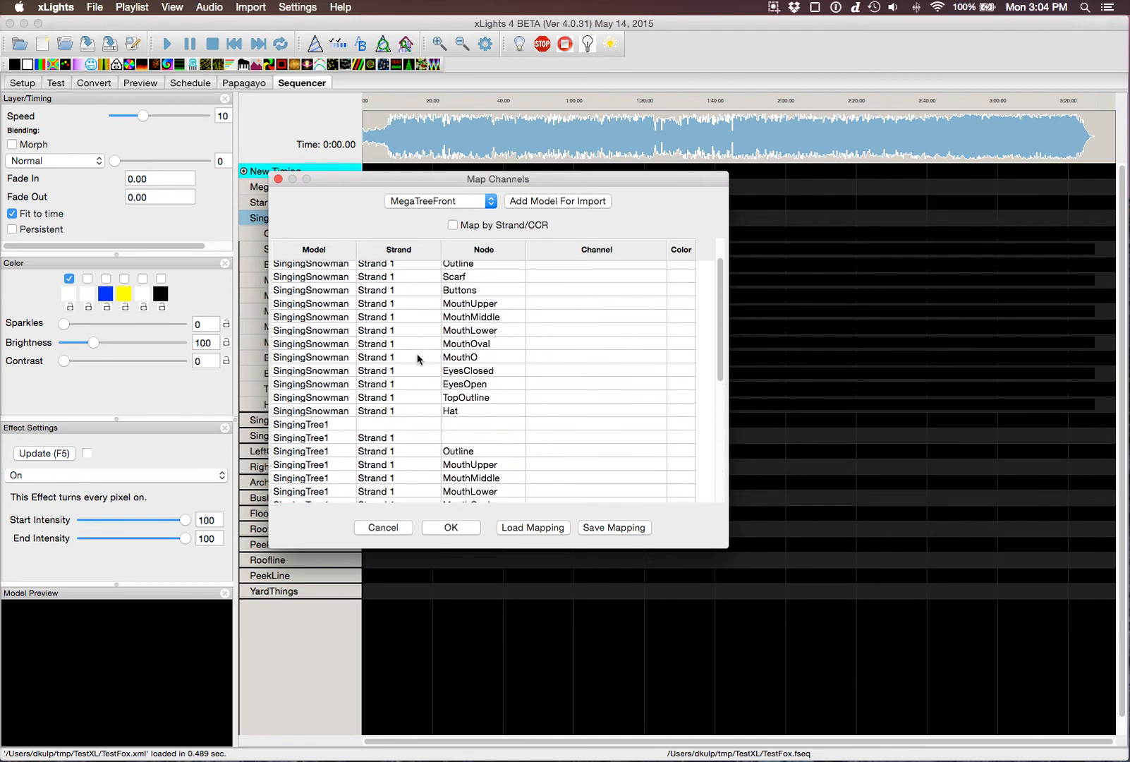
Try to map the SingingSnowman Outline node to the SingingSnowman-Outline channel.
{"action": "left_click", "coordinate": [624, 295]}
{"action": "left_click", "coordinate": [657, 294]}
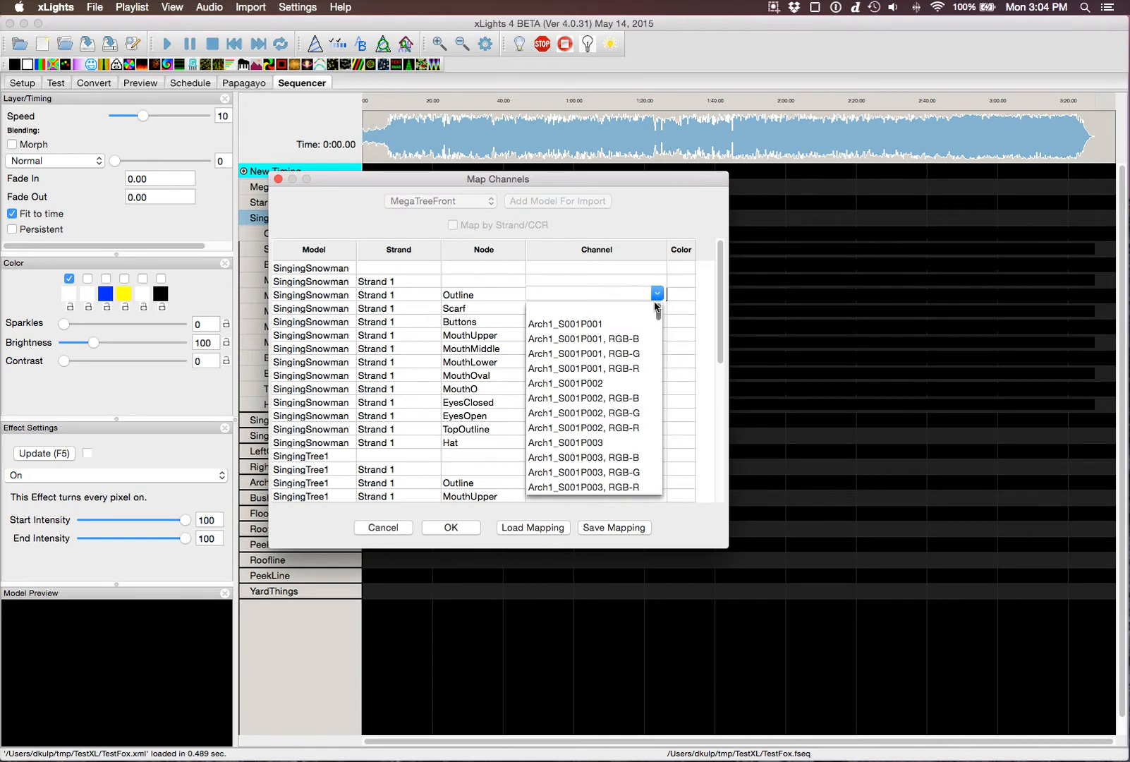
{"action": "scroll", "coordinate": [641, 328], "scroll_direction": "down", "scroll_amount": 20}
{"action": "left_click", "coordinate": [661, 323]}
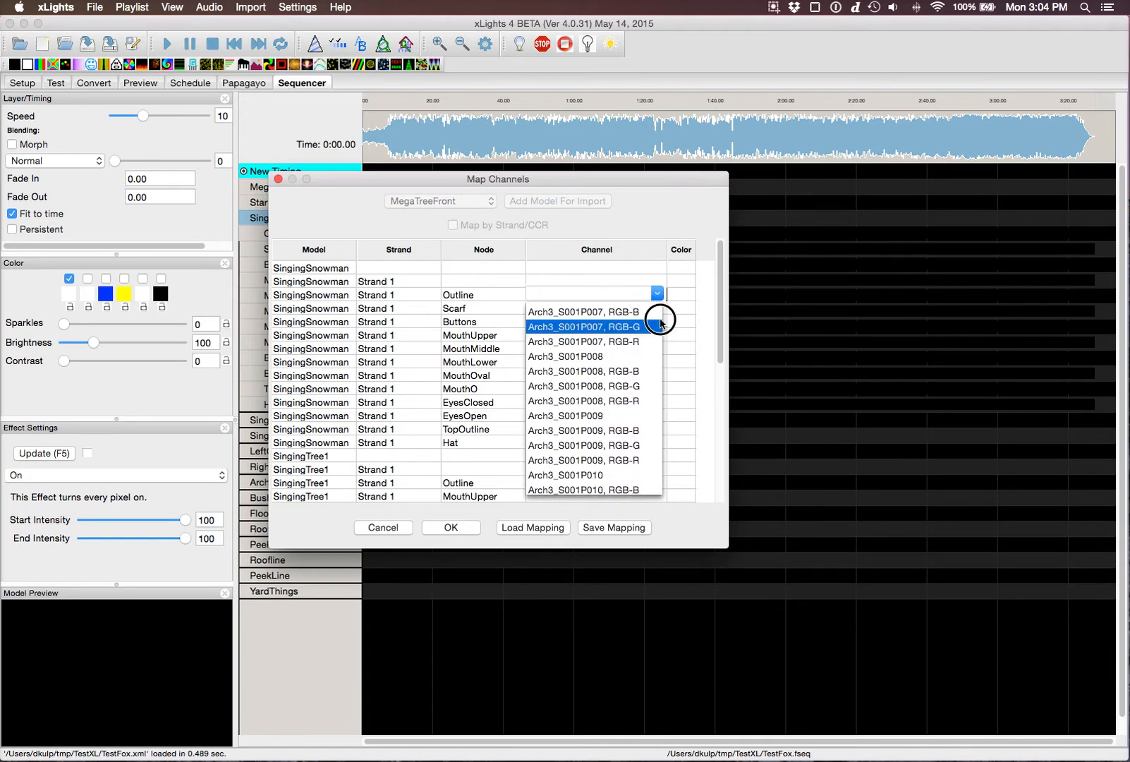
{"action": "left_click_drag", "start_coordinate": [660, 320], "coordinate": [626, 27]}
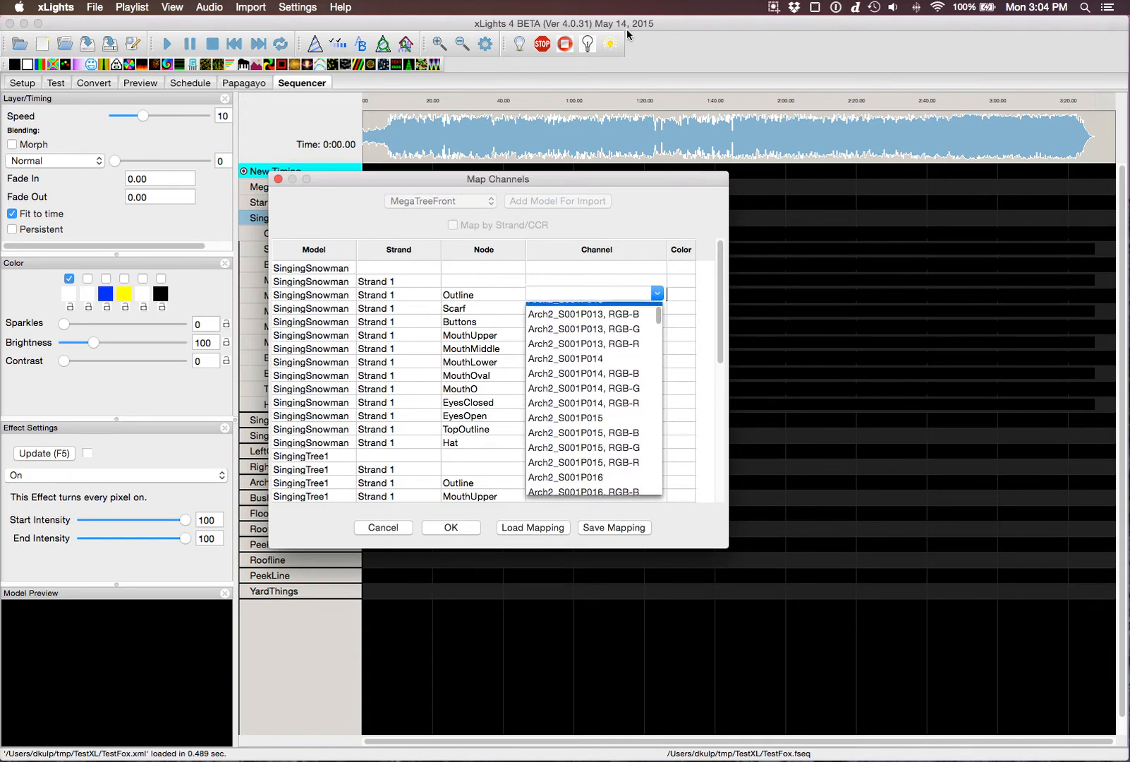
{"action": "left_click", "coordinate": [655, 294]}
{"action": "scroll", "coordinate": [592, 428], "scroll_direction": "down", "scroll_amount": 20}
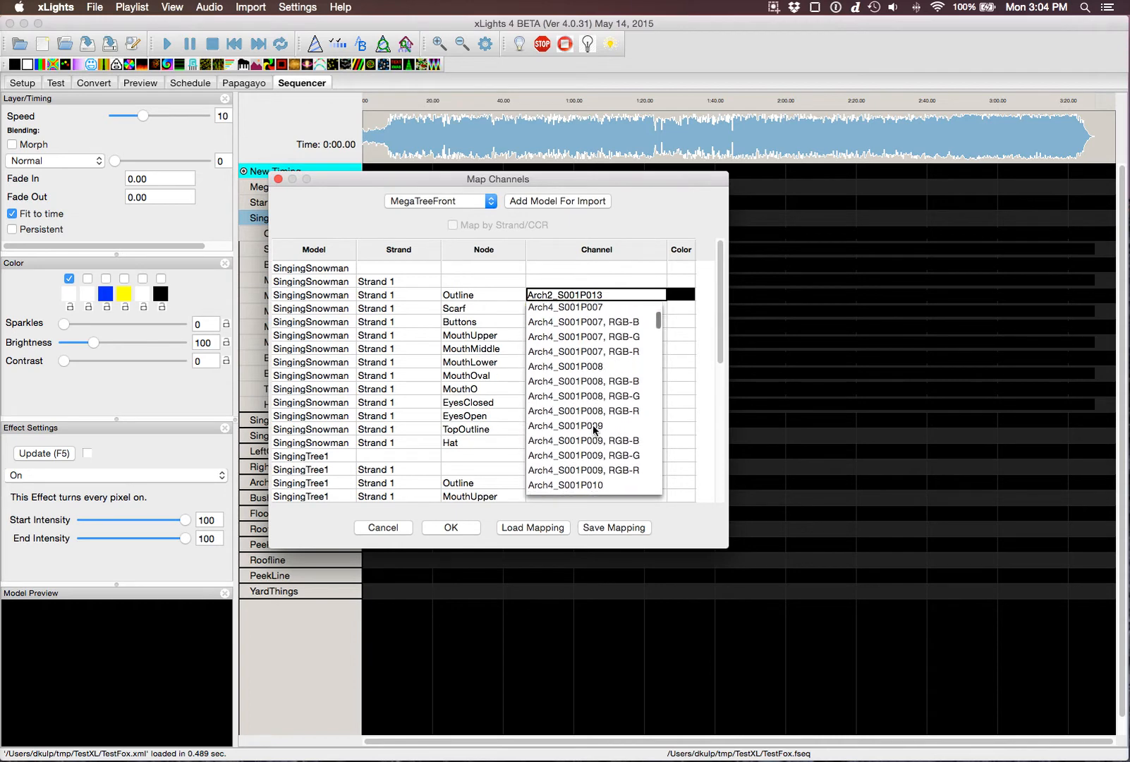
{"action": "scroll", "coordinate": [594, 429], "scroll_direction": "down", "scroll_amount": 20}
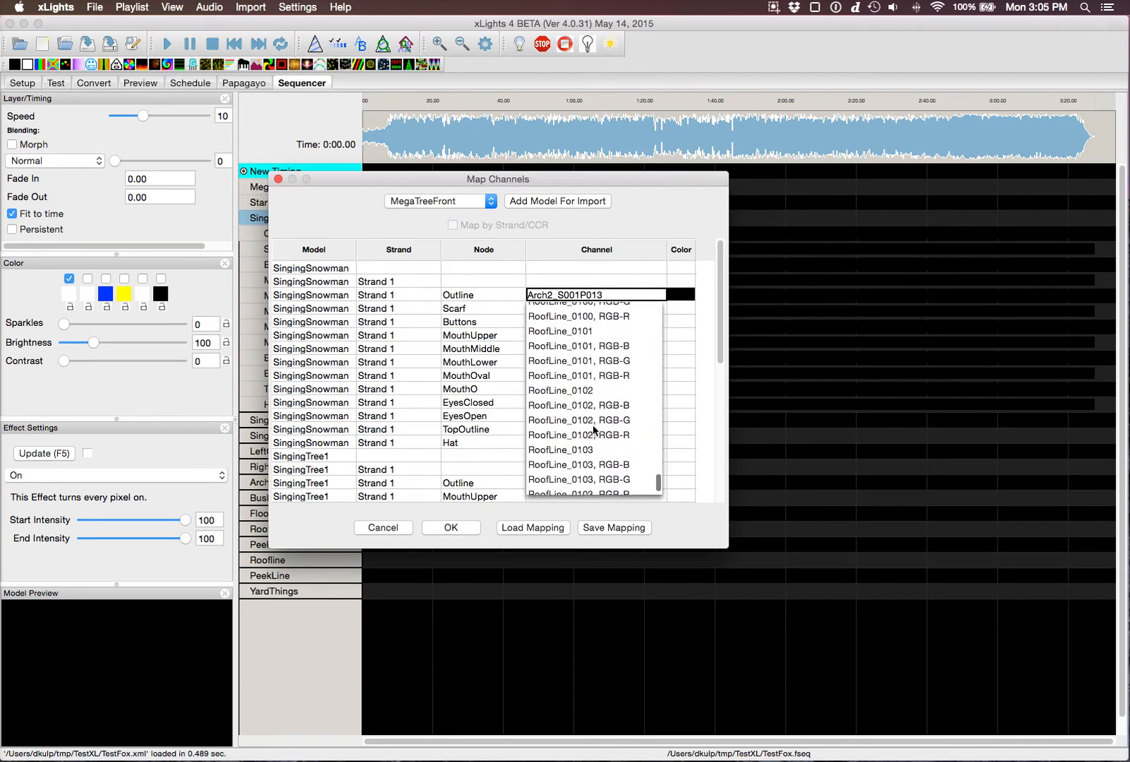
{"action": "scroll", "coordinate": [593, 429], "scroll_direction": "up", "scroll_amount": 10}
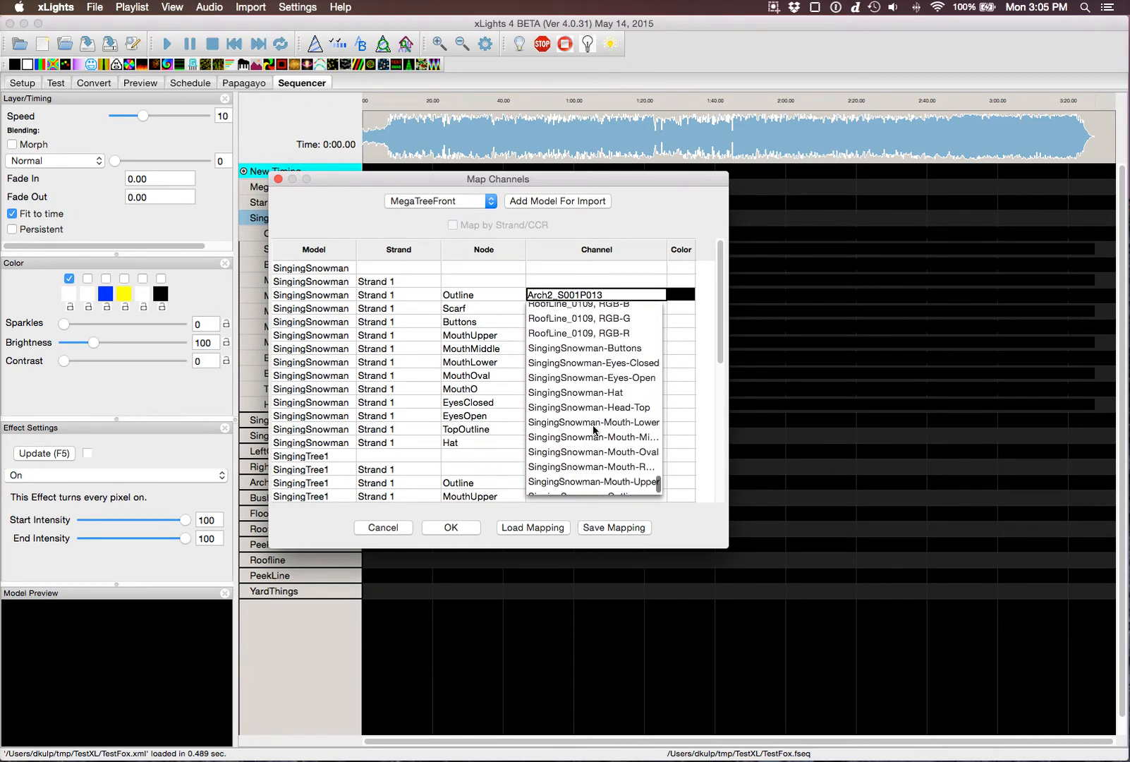
{"action": "scroll", "coordinate": [593, 416], "scroll_direction": "down", "scroll_amount": 3}
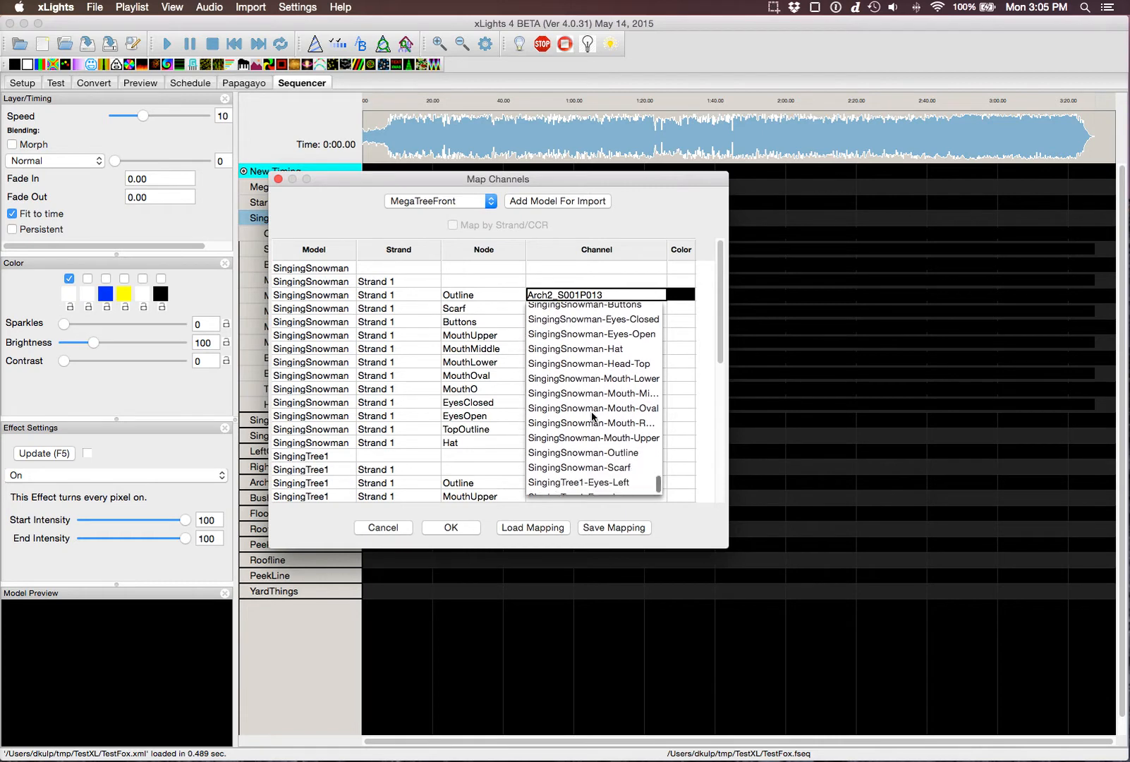
{"action": "left_click", "coordinate": [571, 452]}
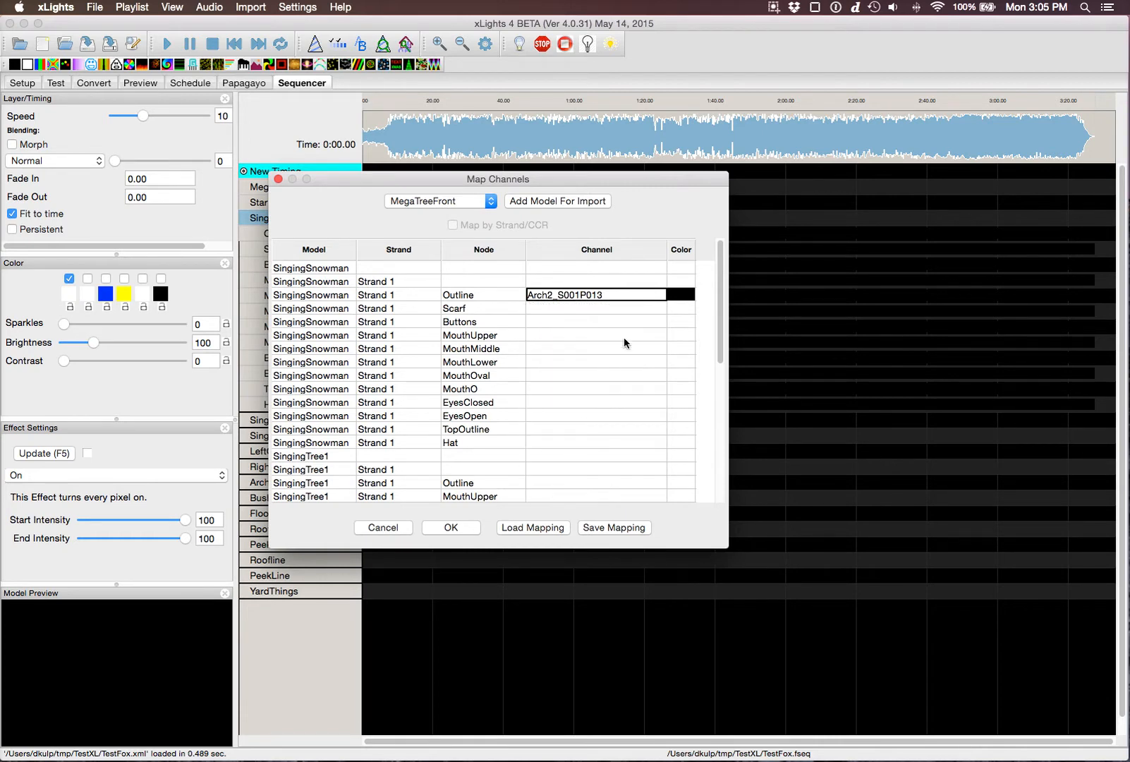
Replace the Arch2_S001P013 channel mapped to the SingingSnowman Outline node with SingingSnowman-Outline.
{"action": "scroll", "coordinate": [613, 416], "scroll_direction": "down", "scroll_amount": 15}
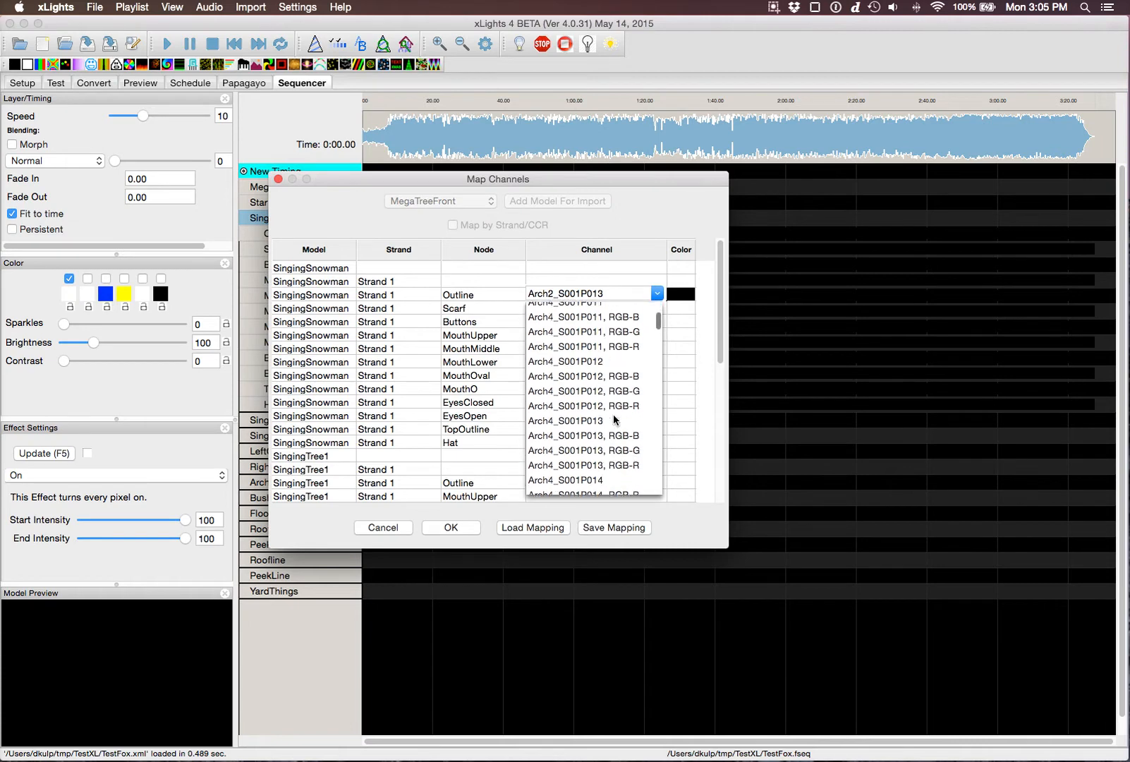
{"action": "scroll", "coordinate": [613, 418], "scroll_direction": "down", "scroll_amount": 20}
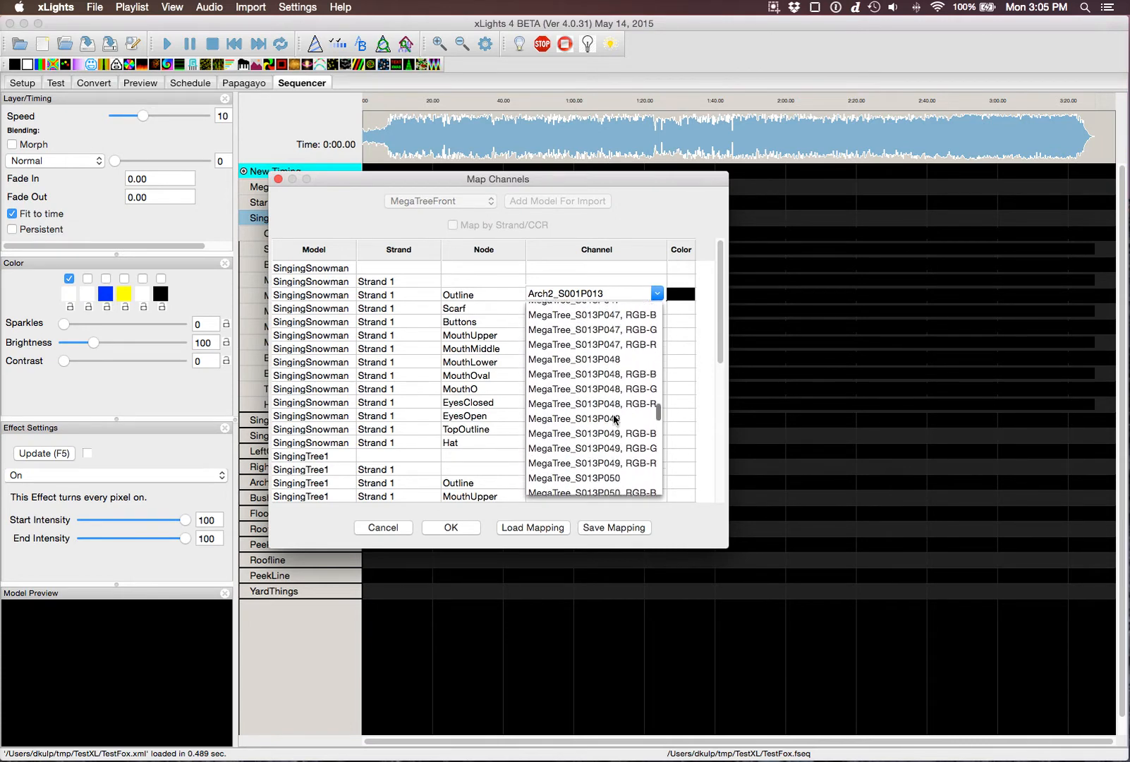
{"action": "scroll", "coordinate": [614, 419], "scroll_direction": "down", "scroll_amount": 20}
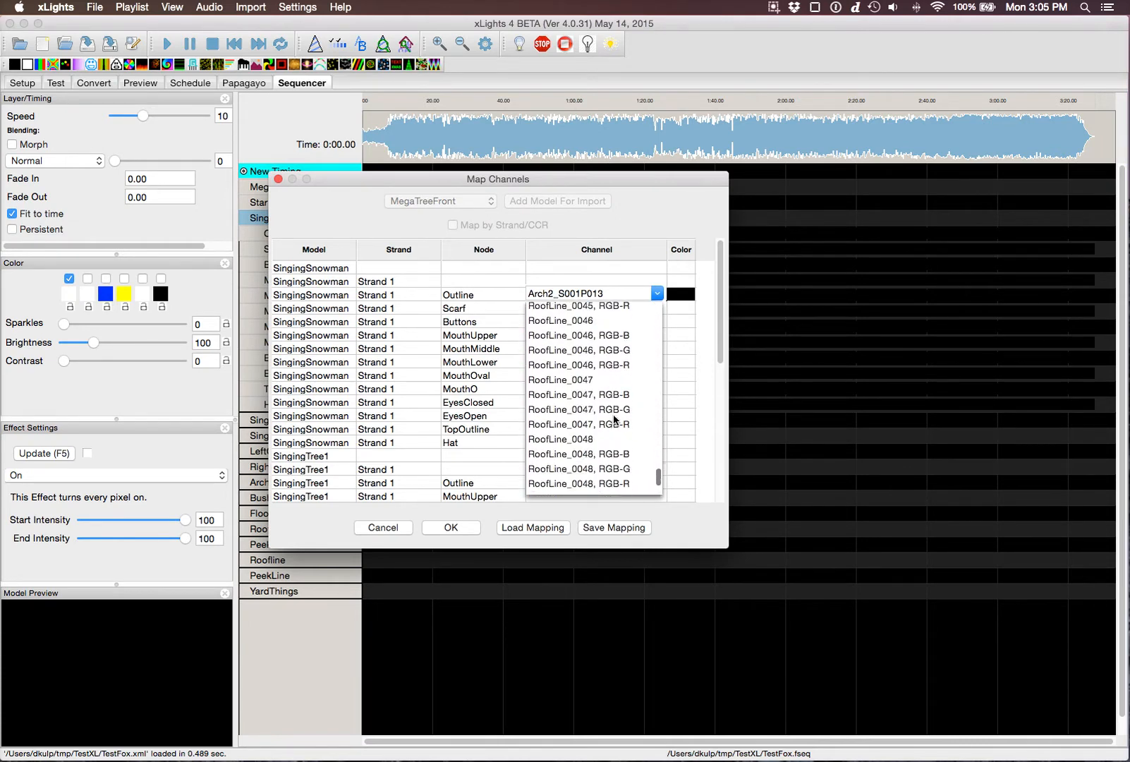
{"action": "scroll", "coordinate": [614, 419], "scroll_direction": "down", "scroll_amount": 20}
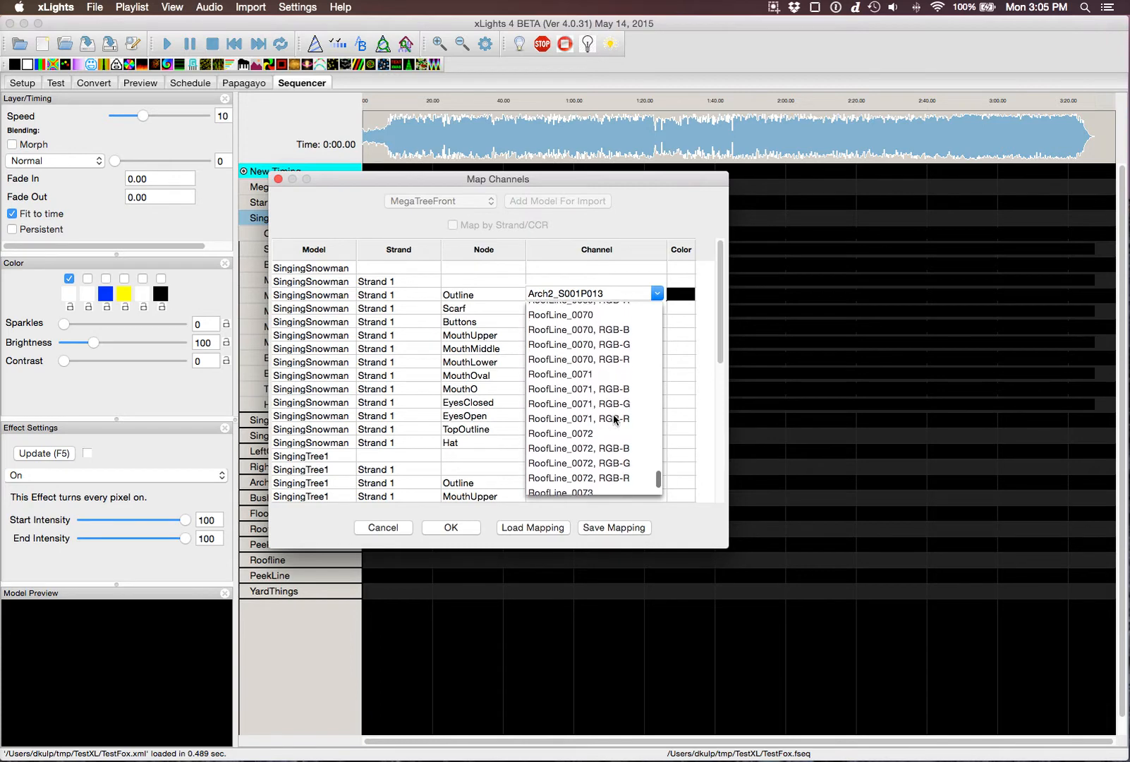
{"action": "scroll", "coordinate": [613, 419], "scroll_direction": "down", "scroll_amount": 20}
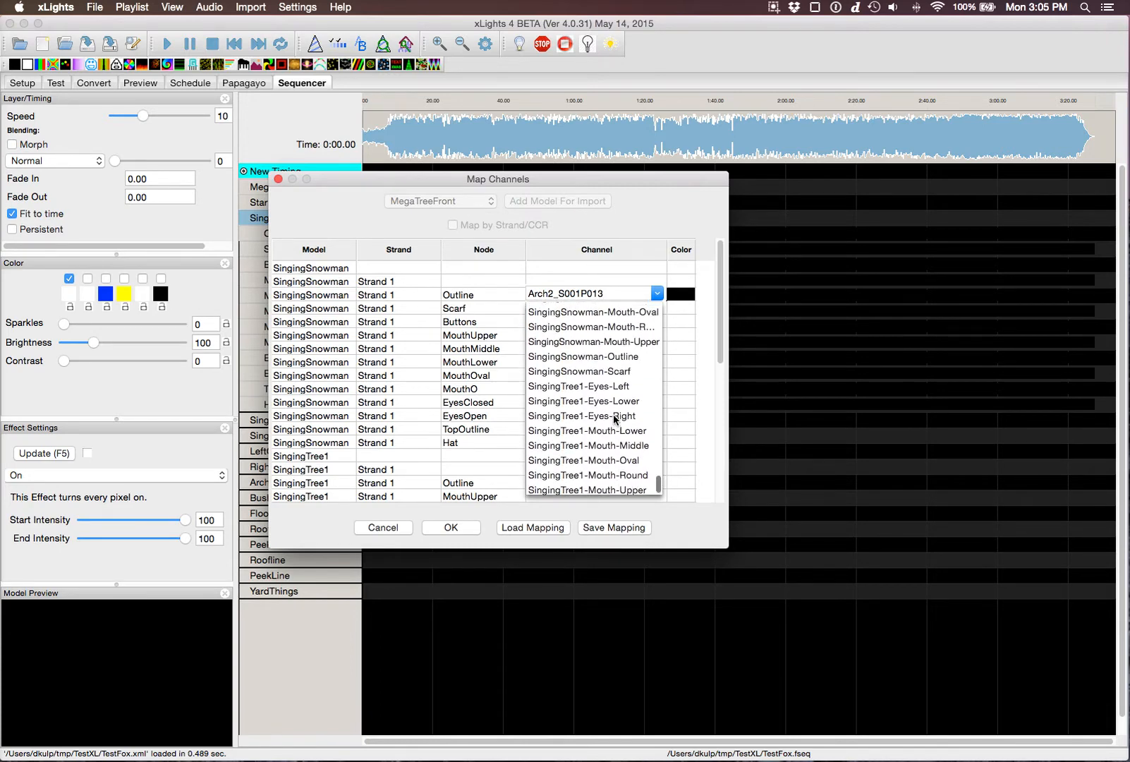
{"action": "scroll", "coordinate": [613, 419], "scroll_direction": "up", "scroll_amount": 2}
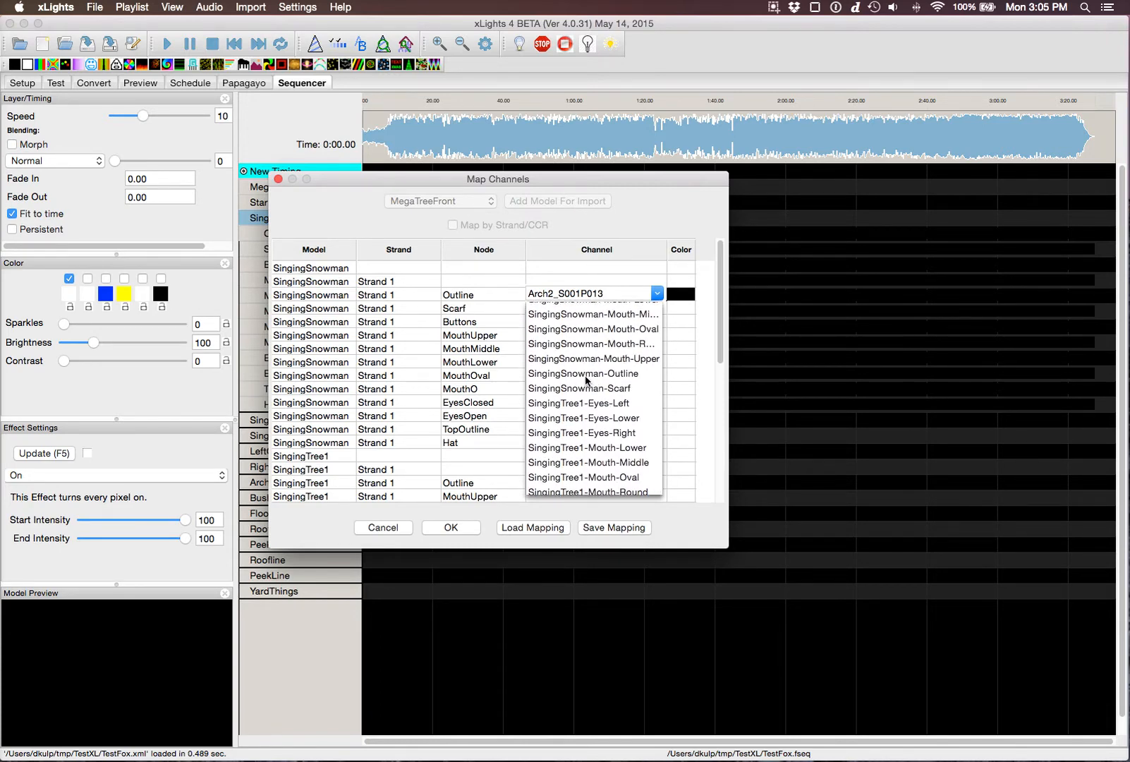
{"action": "left_click", "coordinate": [584, 375]}
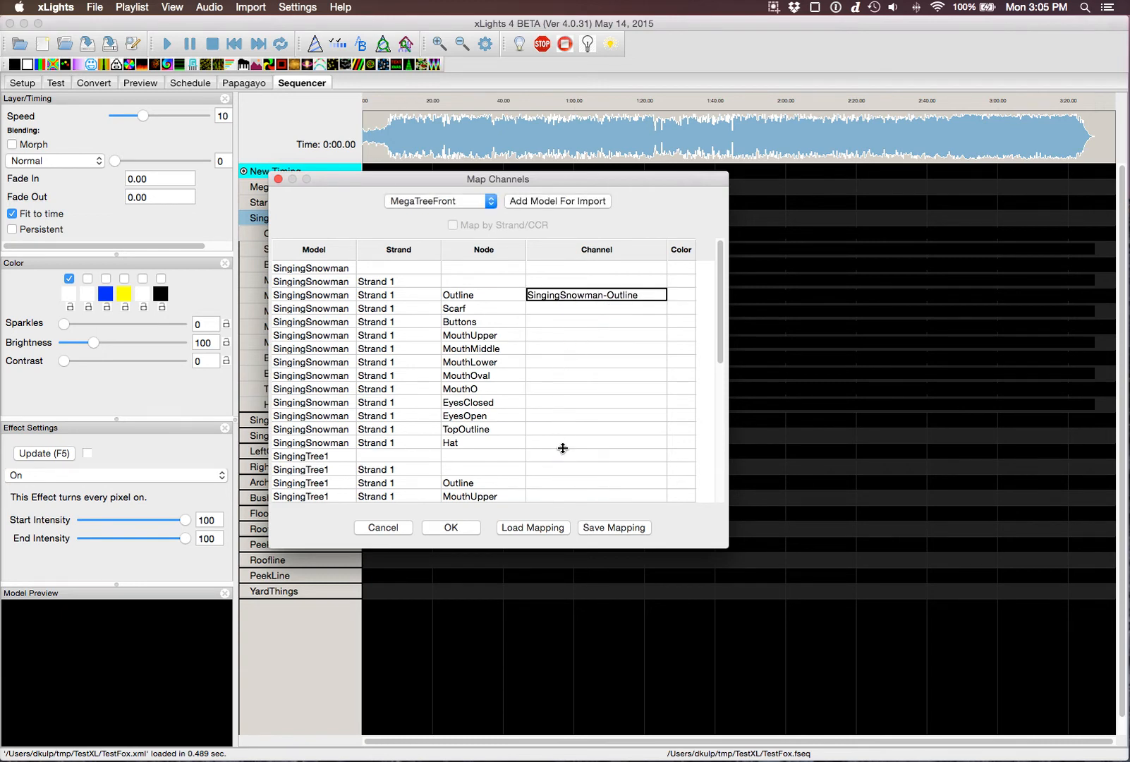
Load the saved mapping file ChannelMapping and review the channels assigned to the SingingSnowman and SingingTree1 nodes.
{"action": "scroll", "coordinate": [562, 448], "scroll_direction": "down", "scroll_amount": 5}
{"action": "scroll", "coordinate": [562, 448], "scroll_direction": "up", "scroll_amount": 5}
{"action": "left_click", "coordinate": [534, 527]}
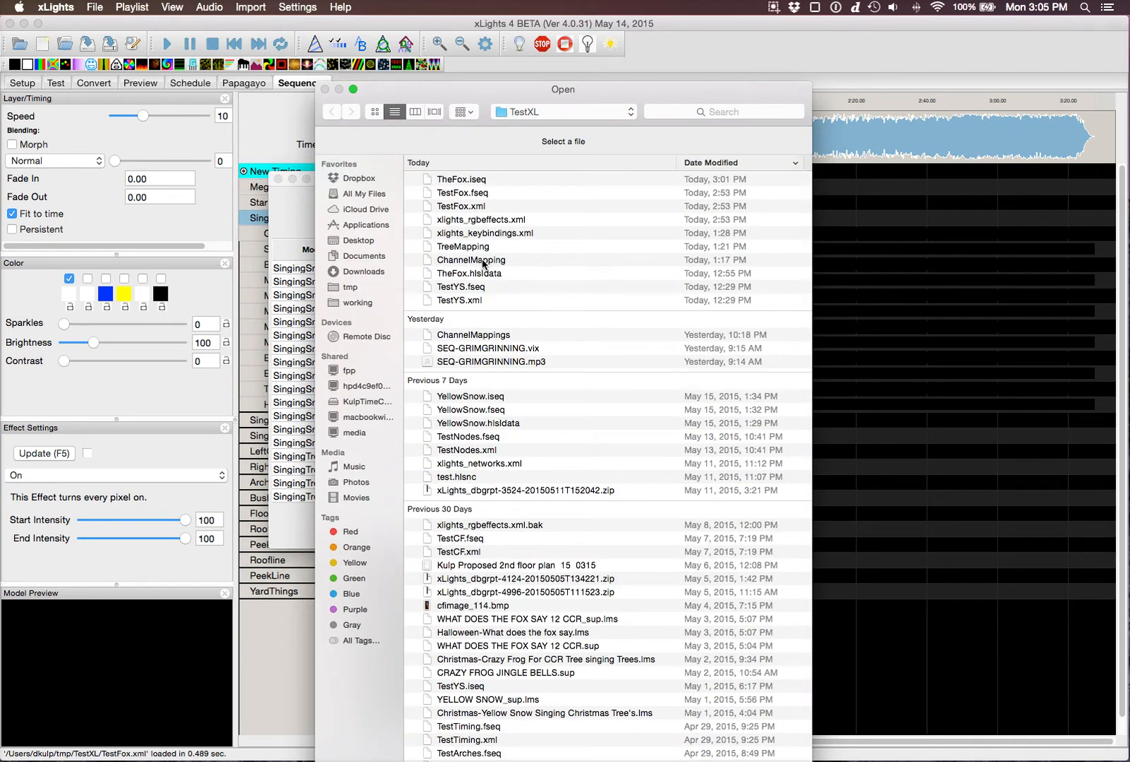
{"action": "double_click", "coordinate": [485, 261]}
{"action": "scroll", "coordinate": [555, 330], "scroll_direction": "down", "scroll_amount": 3}
{"action": "scroll", "coordinate": [555, 330], "scroll_direction": "down", "scroll_amount": 3}
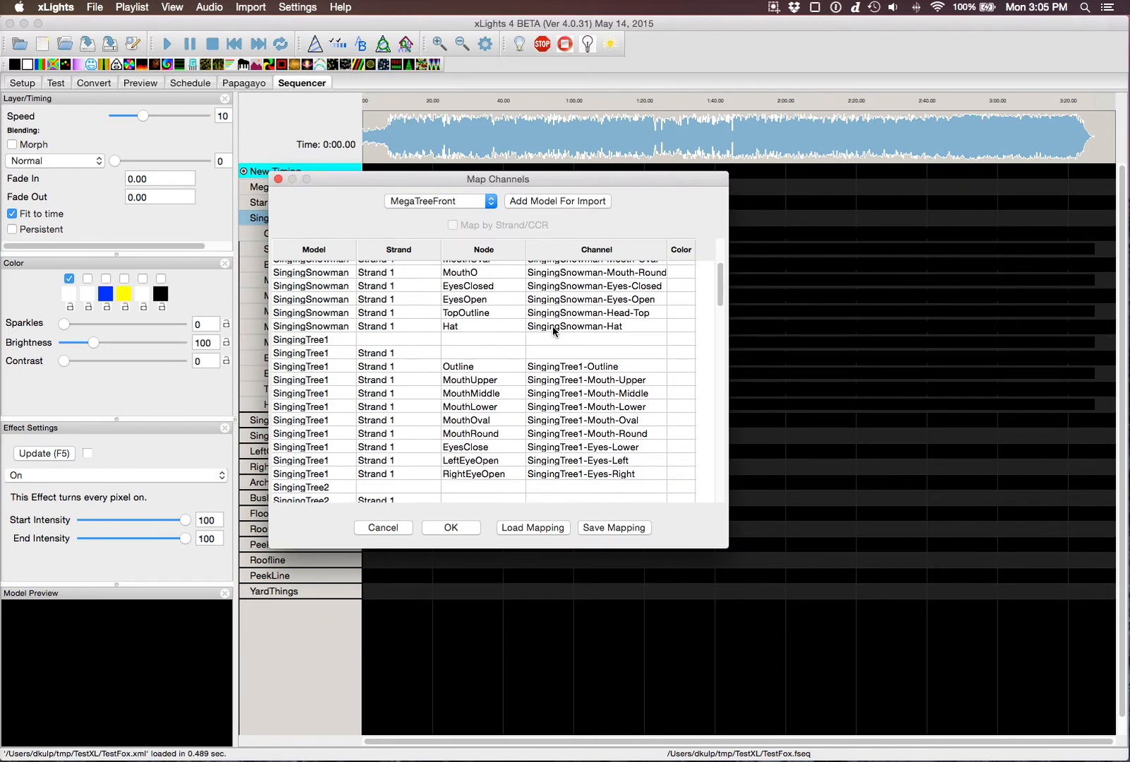
Look through the loaded channel mapping for the singing trees, candy canes, bushes, floods, yard things and icicles.
{"action": "scroll", "coordinate": [555, 330], "scroll_direction": "up", "scroll_amount": 2}
{"action": "scroll", "coordinate": [555, 330], "scroll_direction": "down", "scroll_amount": 10}
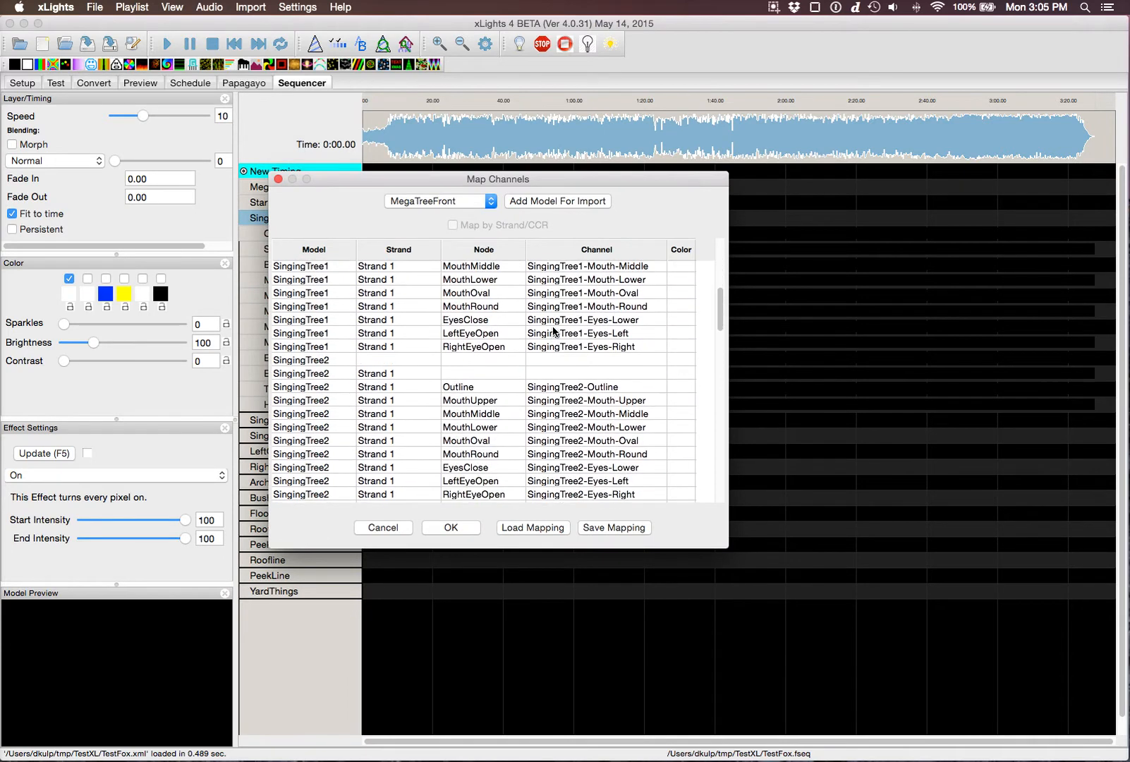
{"action": "scroll", "coordinate": [555, 330], "scroll_direction": "down", "scroll_amount": 10}
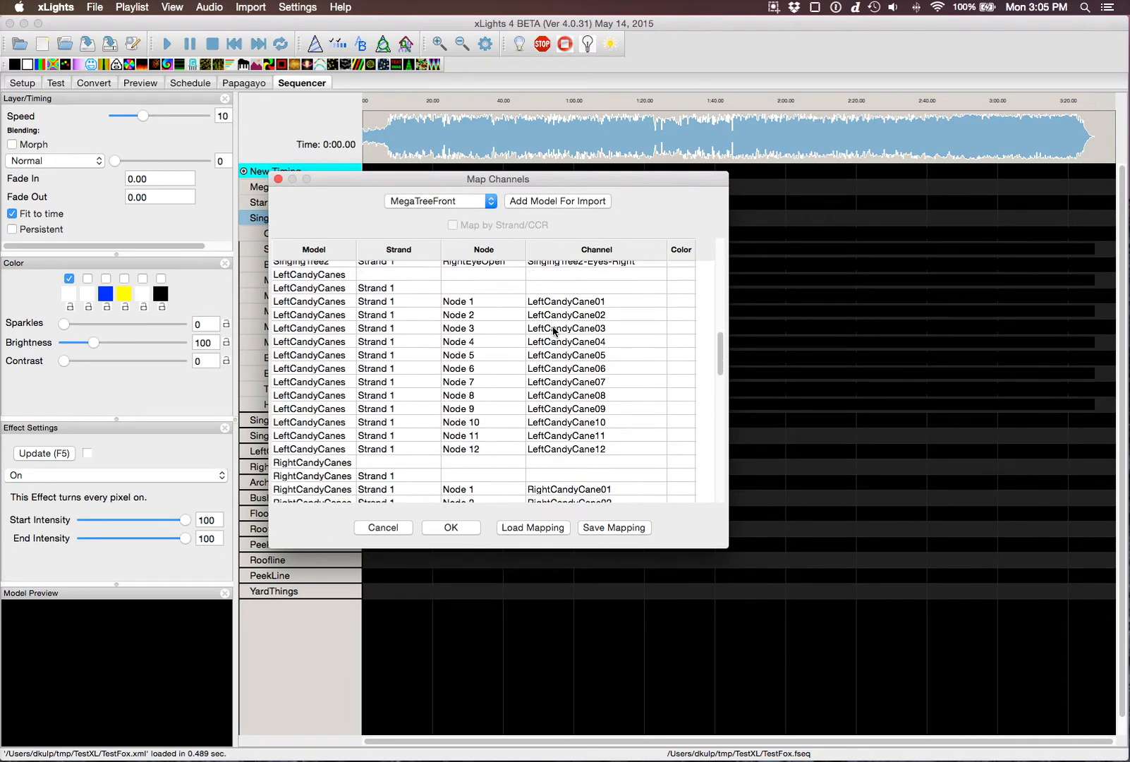
{"action": "scroll", "coordinate": [555, 330], "scroll_direction": "down", "scroll_amount": 7}
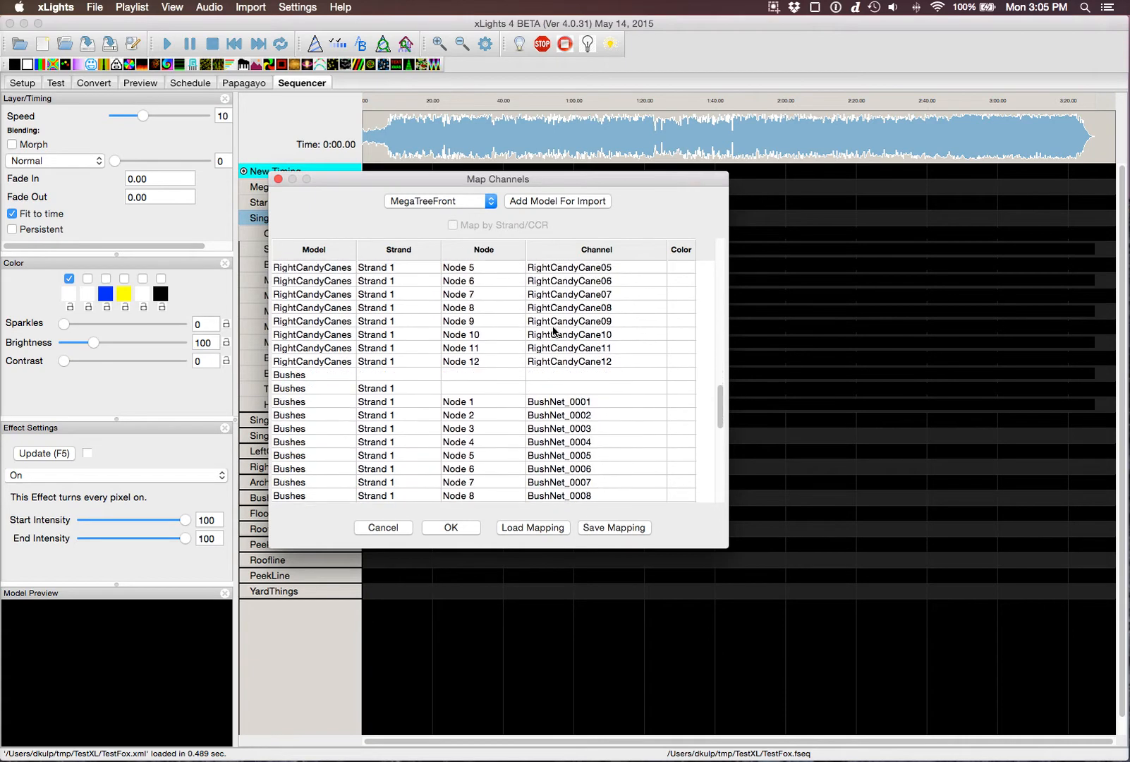
{"action": "scroll", "coordinate": [553, 330], "scroll_direction": "down", "scroll_amount": 8}
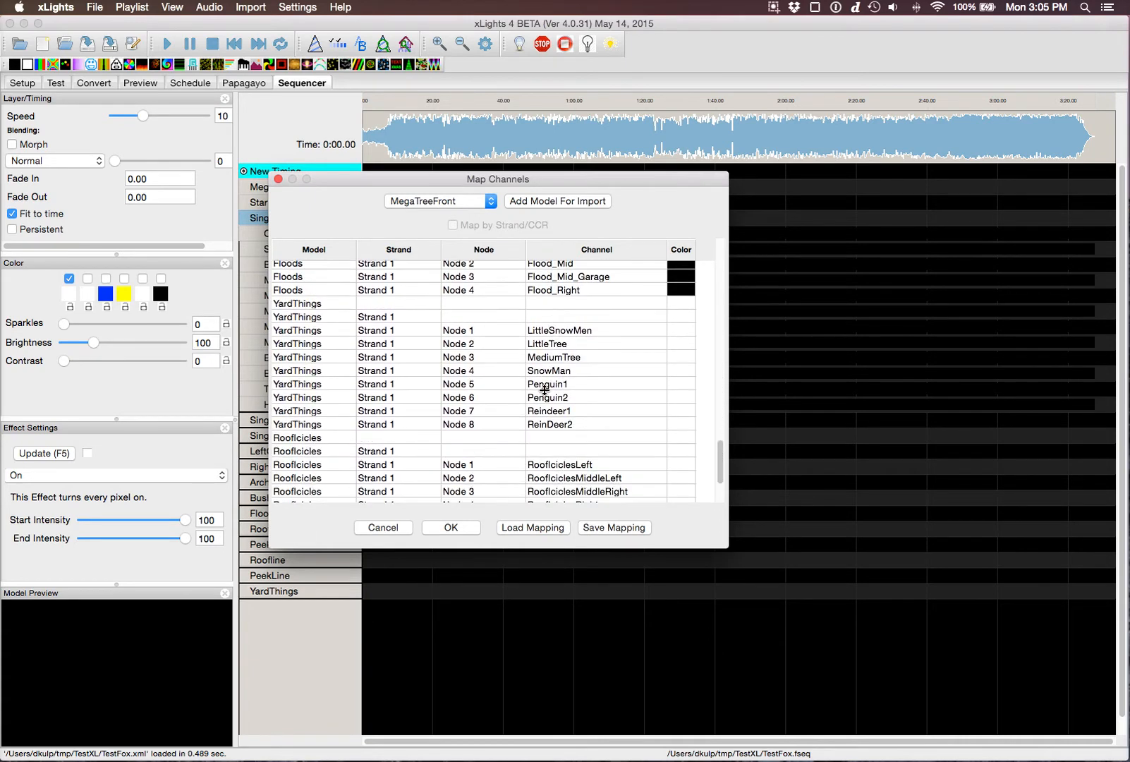
{"action": "scroll", "coordinate": [546, 426], "scroll_direction": "down", "scroll_amount": 3}
{"action": "scroll", "coordinate": [546, 431], "scroll_direction": "up", "scroll_amount": 15}
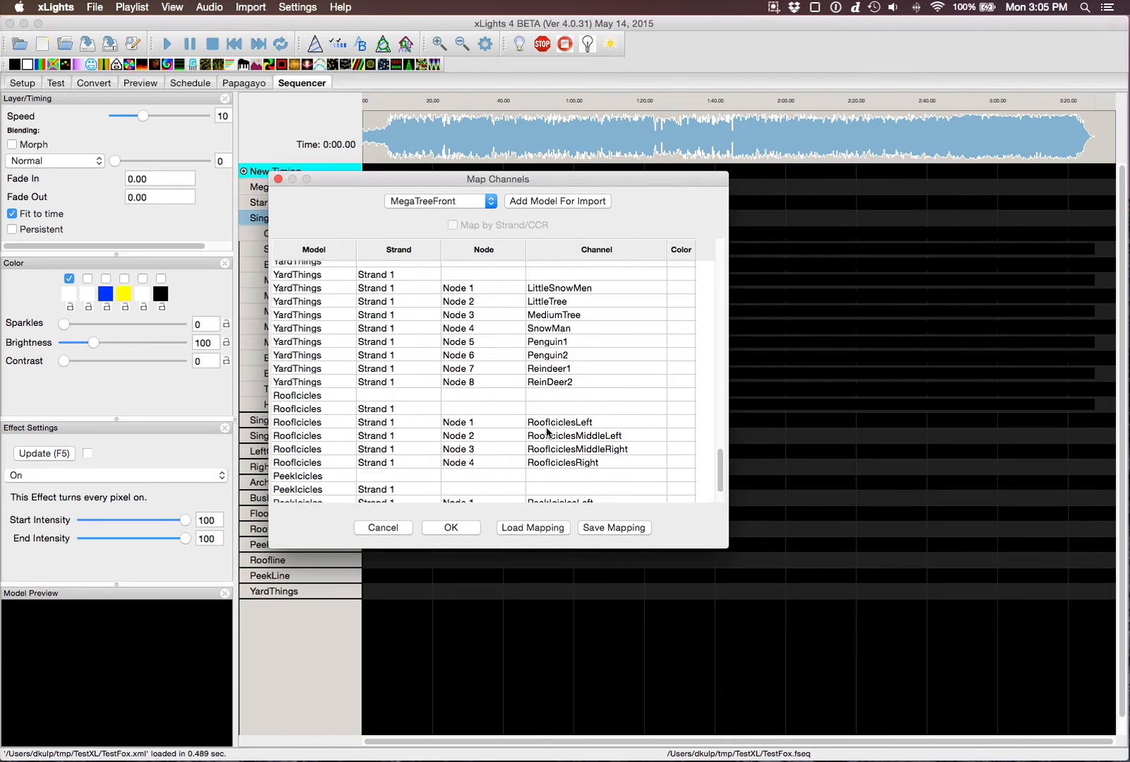
{"action": "scroll", "coordinate": [547, 432], "scroll_direction": "up", "scroll_amount": 10}
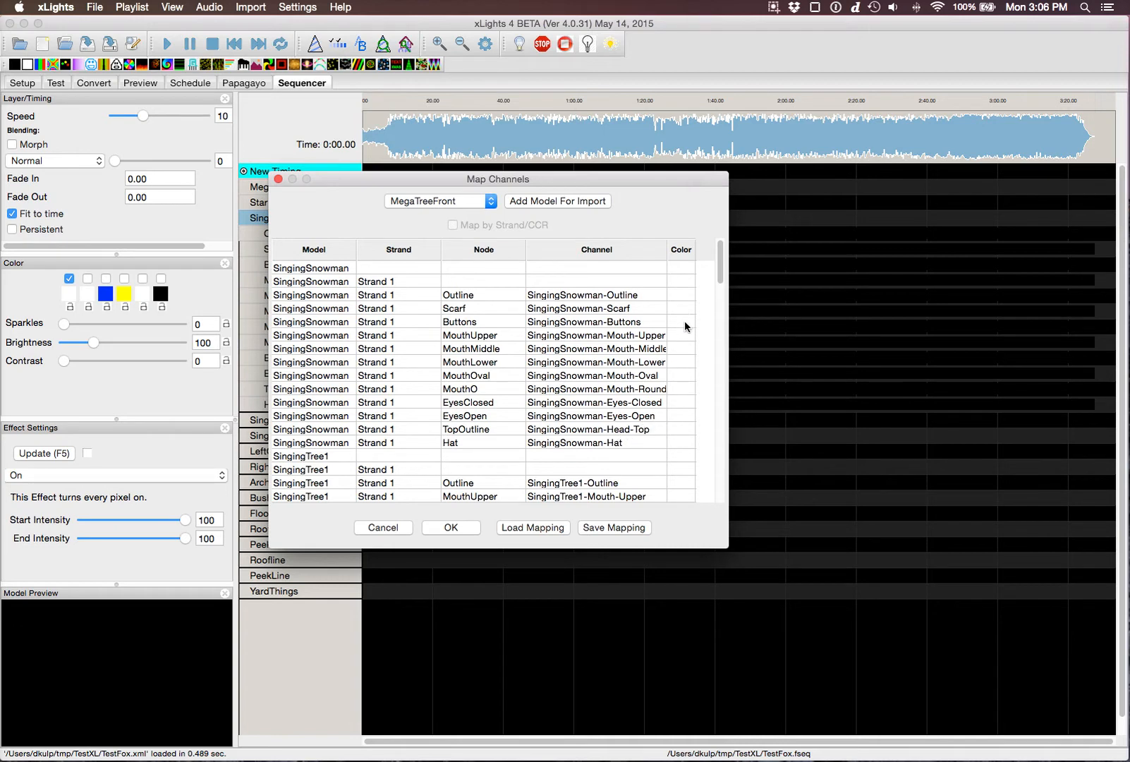
Recheck the SingingSnowman and SingingTree1 node mappings and import the effects with the loaded channel mapping.
{"action": "scroll", "coordinate": [673, 444], "scroll_direction": "down", "scroll_amount": 2}
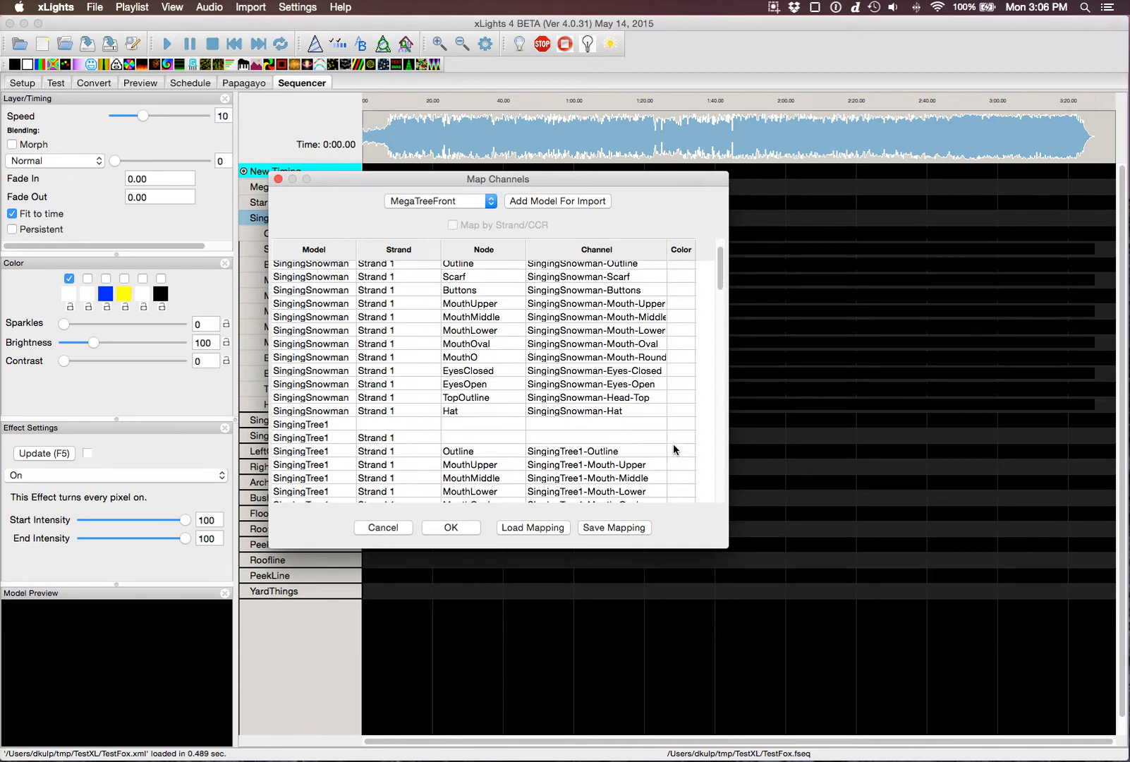
{"action": "scroll", "coordinate": [672, 444], "scroll_direction": "up", "scroll_amount": 2}
{"action": "scroll", "coordinate": [673, 444], "scroll_direction": "down", "scroll_amount": 2}
{"action": "scroll", "coordinate": [629, 444], "scroll_direction": "down", "scroll_amount": 3}
{"action": "scroll", "coordinate": [628, 444], "scroll_direction": "up", "scroll_amount": 5}
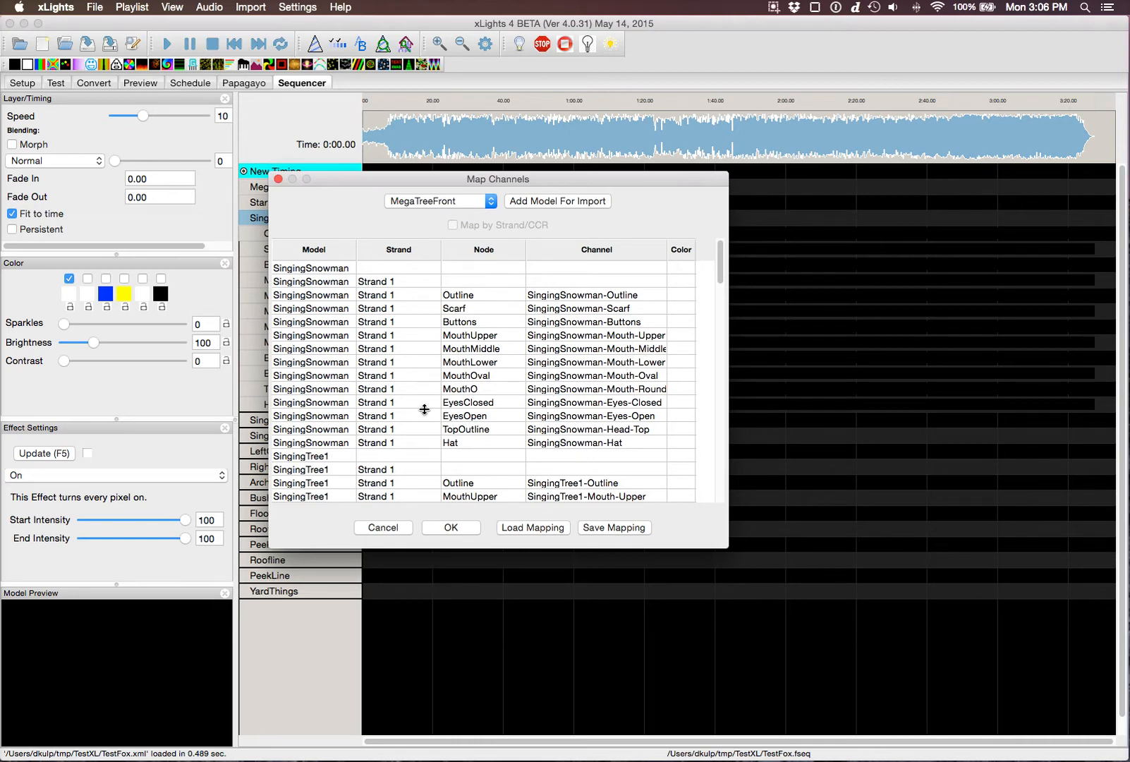
{"action": "scroll", "coordinate": [418, 421], "scroll_direction": "down", "scroll_amount": 5}
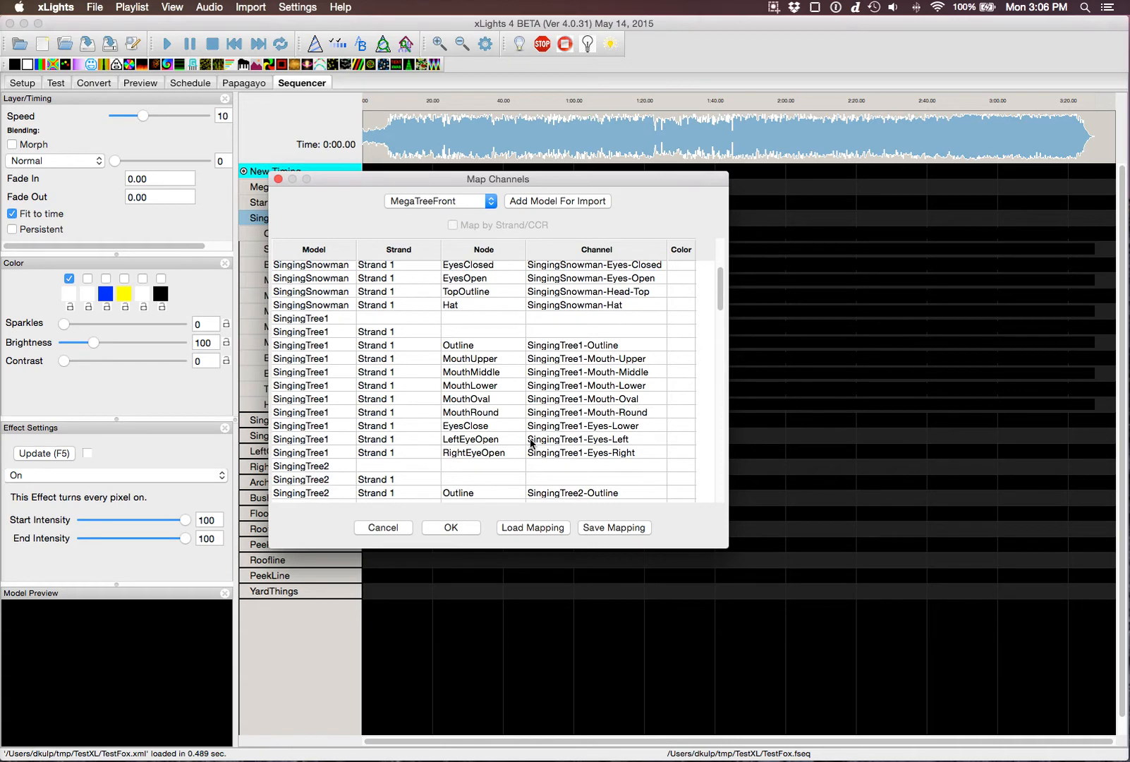
{"action": "left_click", "coordinate": [450, 527]}
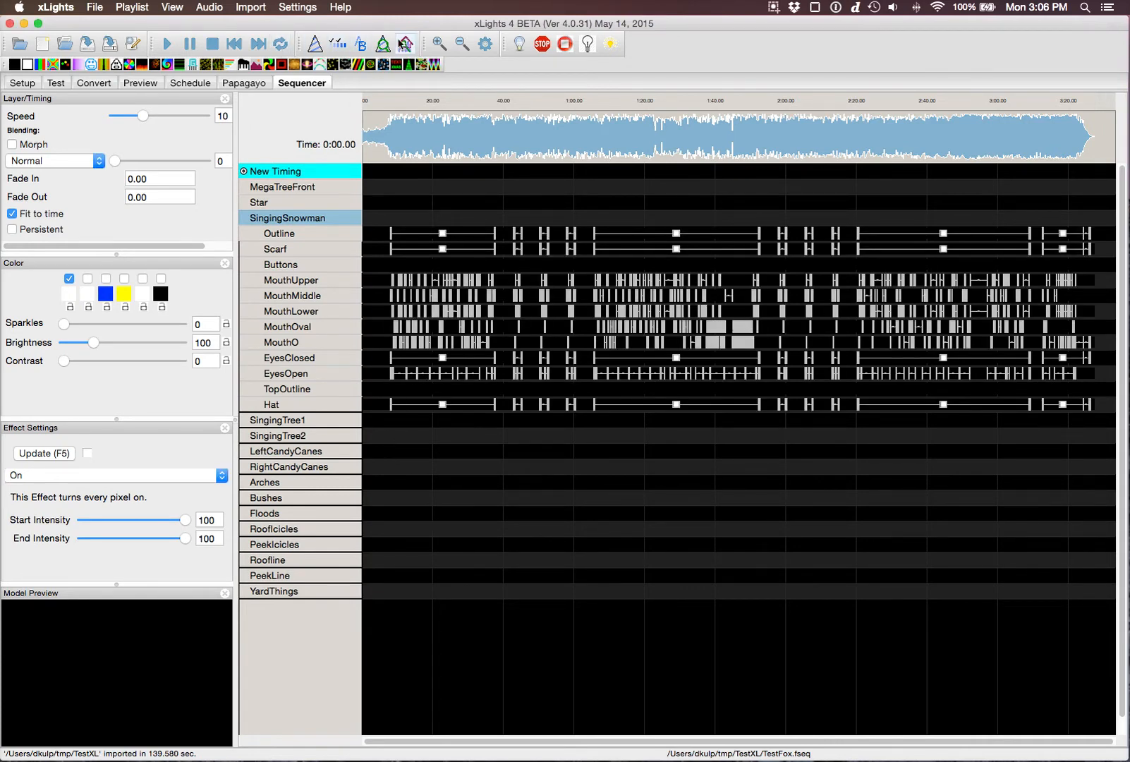
Render the imported effects and preview the SingingSnowman by playing the sequence from 0:08.450, stopping playback when done.
{"action": "left_click", "coordinate": [437, 45]}
{"action": "left_click", "coordinate": [437, 45]}
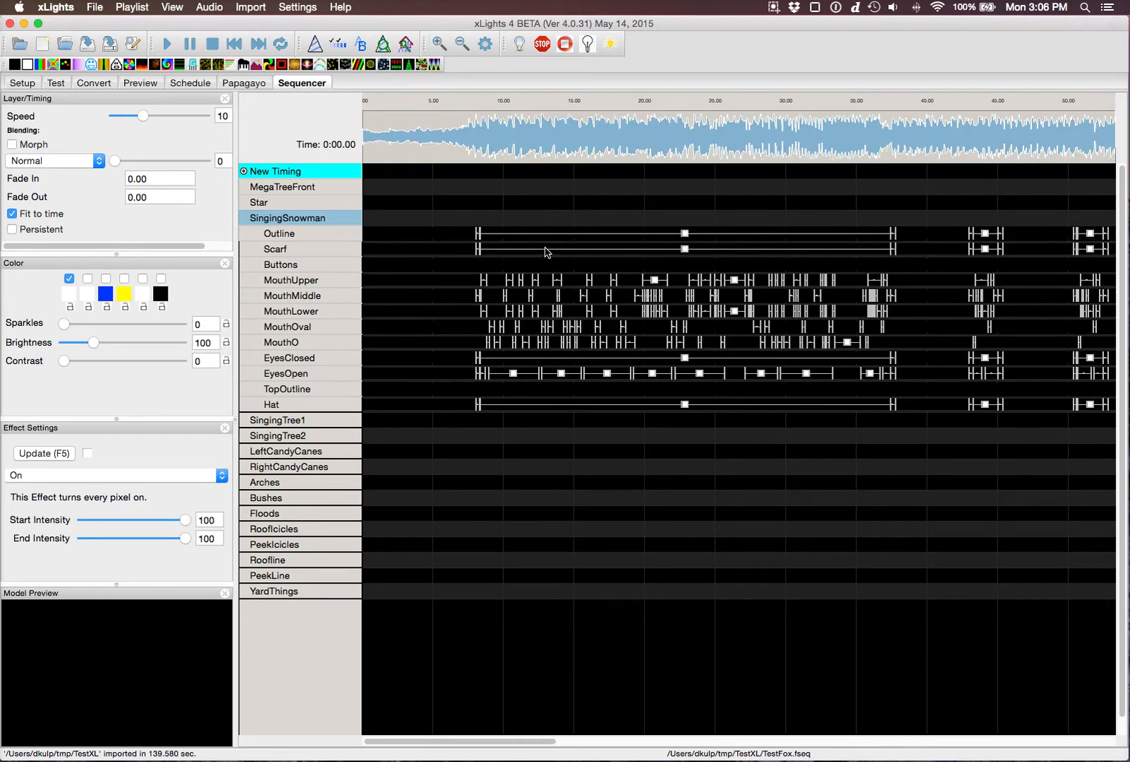
{"action": "left_click", "coordinate": [133, 44]}
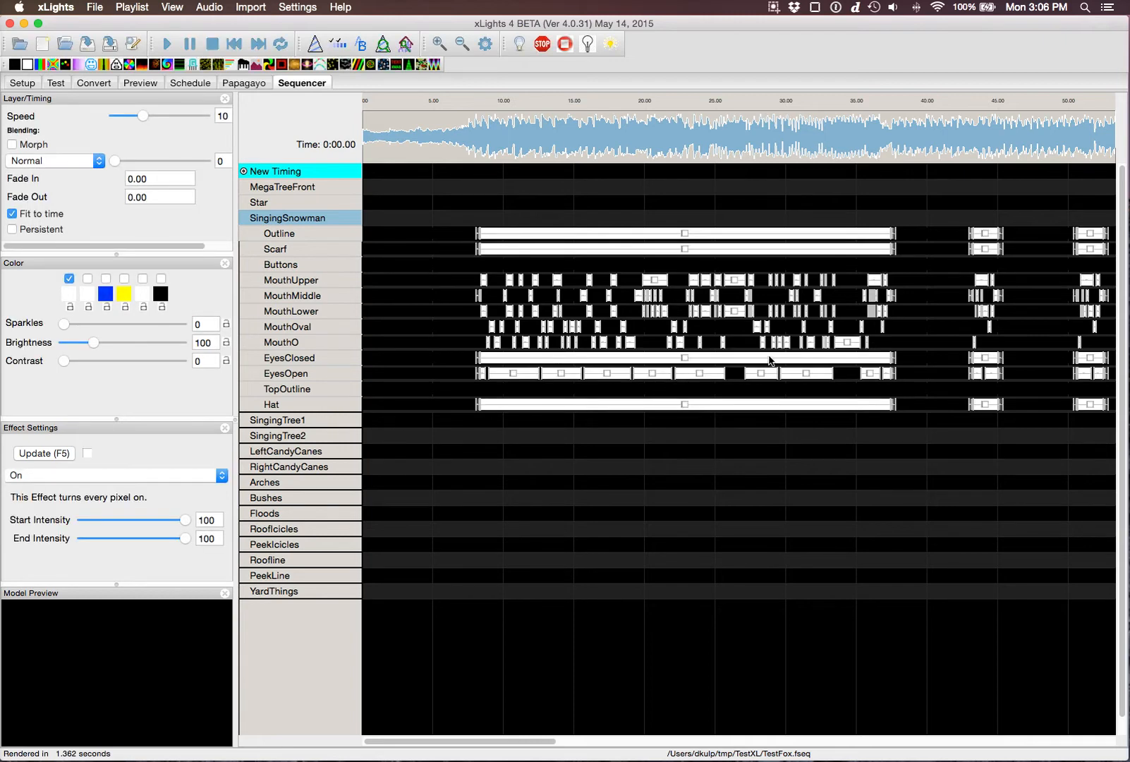
{"action": "left_click", "coordinate": [483, 103]}
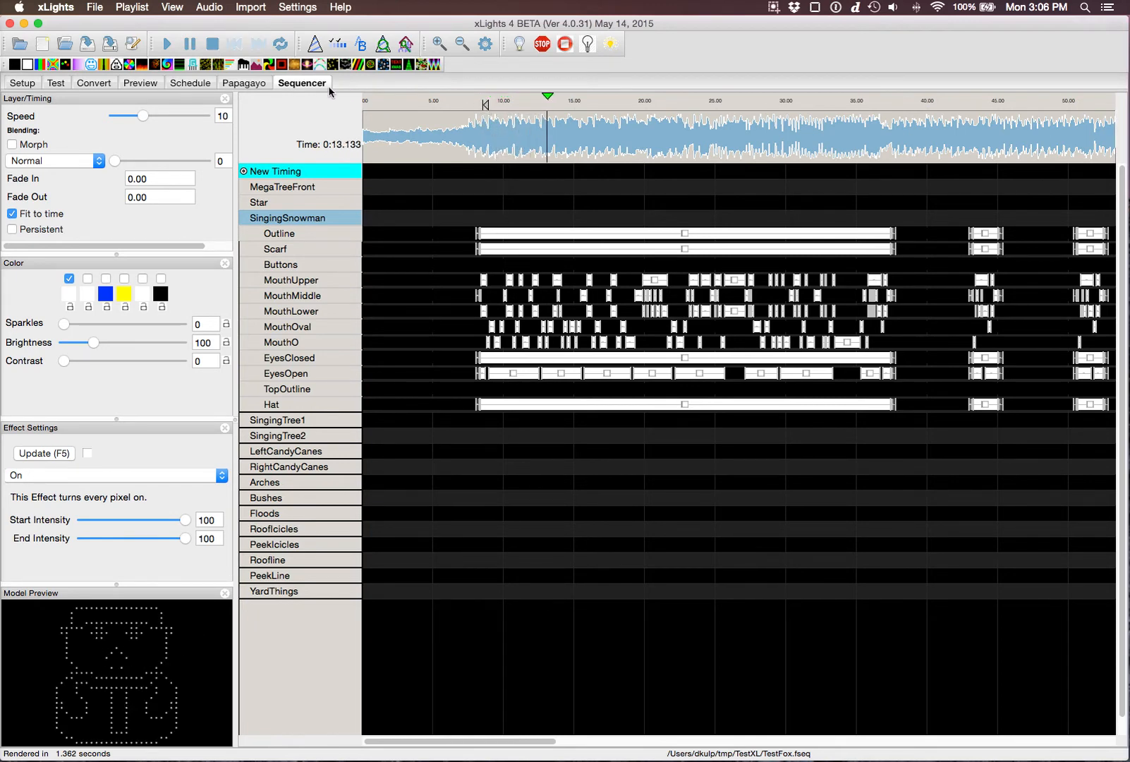
{"action": "left_click", "coordinate": [211, 43]}
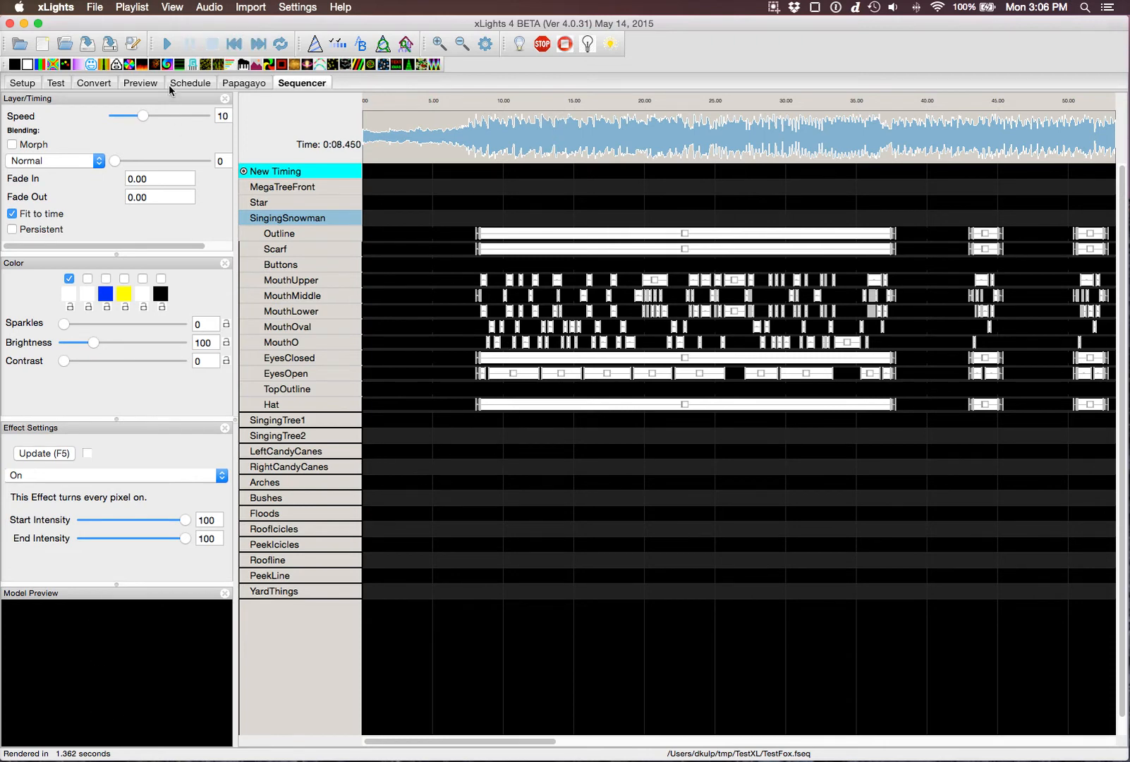
Start an effects import from the file WHAT DOES THE FOX SAY 12 CCR_sup.lms.
{"action": "left_click", "coordinate": [258, 6]}
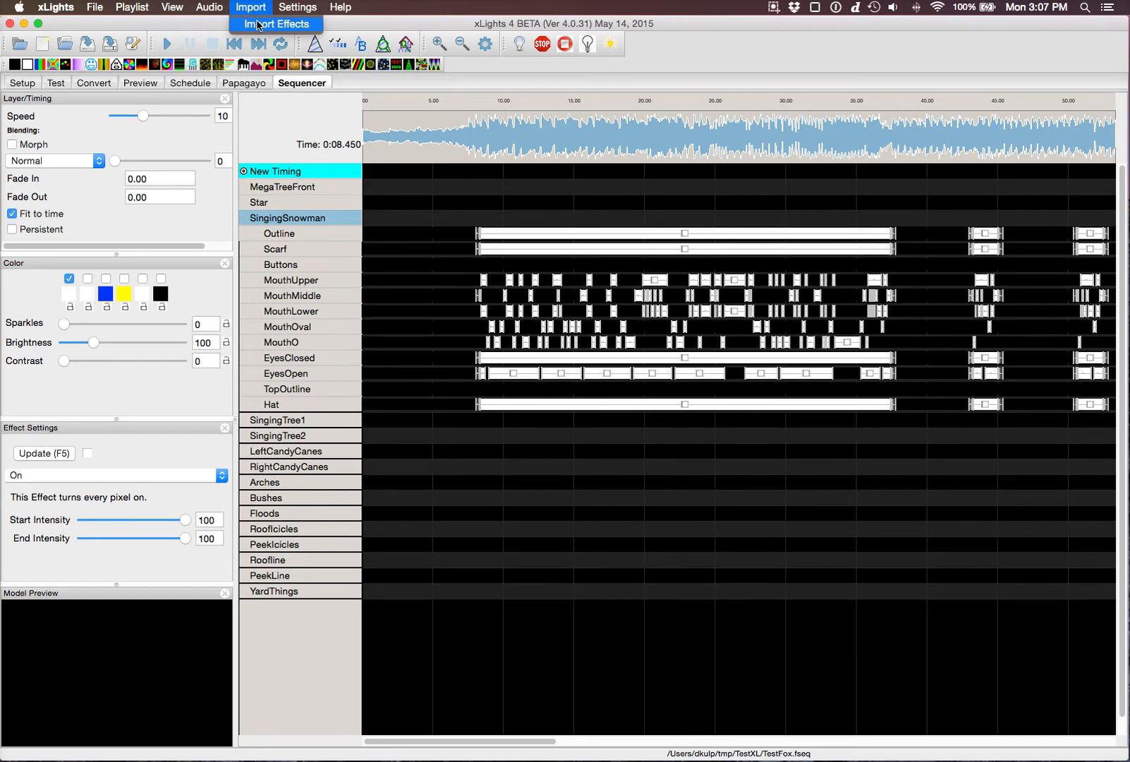
{"action": "left_click", "coordinate": [258, 25]}
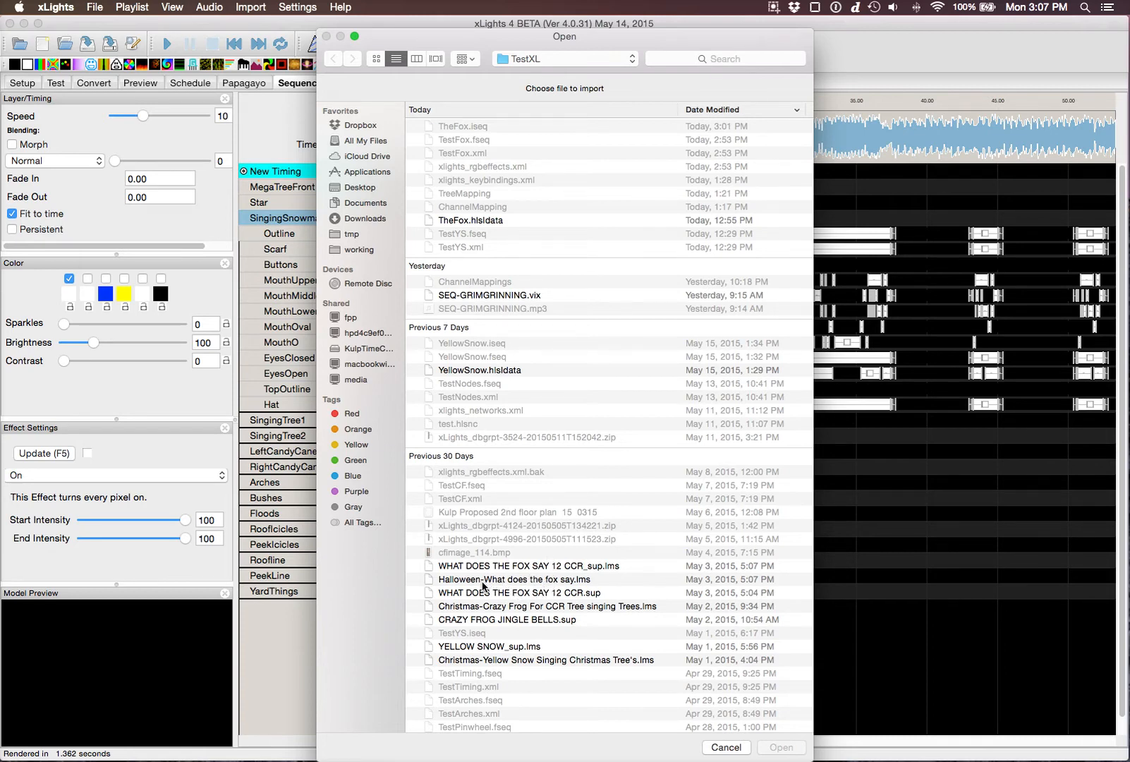
{"action": "left_click", "coordinate": [551, 570]}
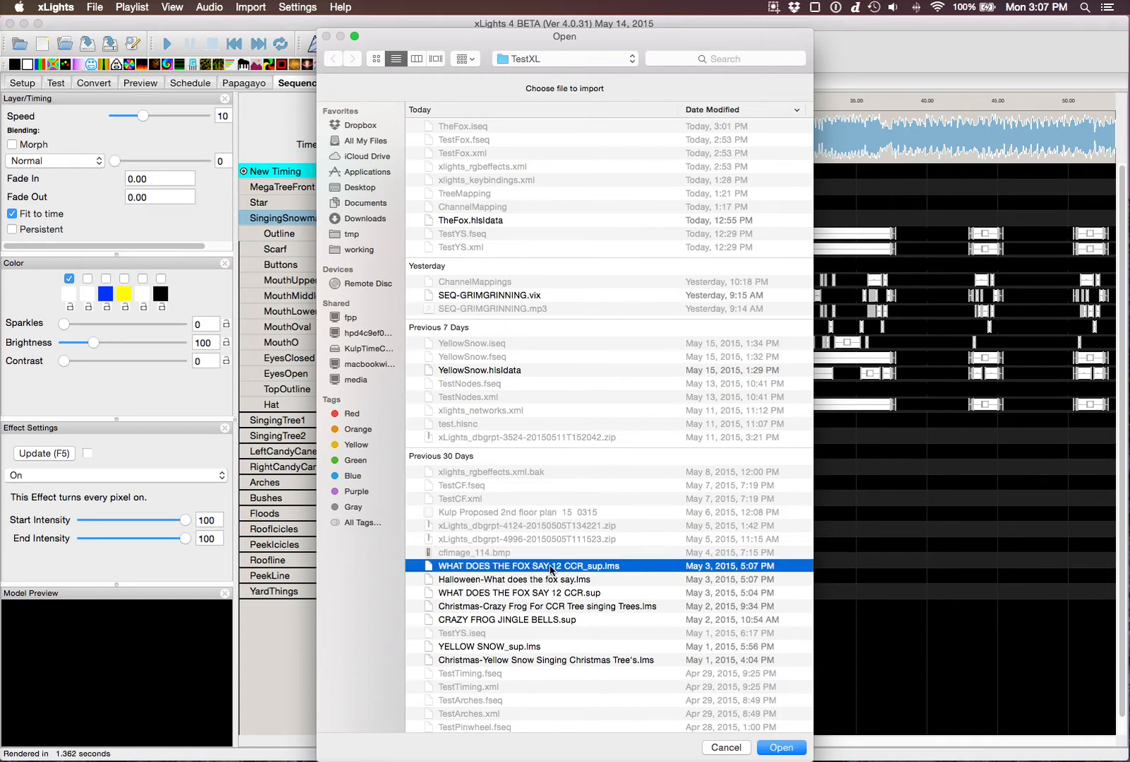
{"action": "left_click", "coordinate": [781, 752]}
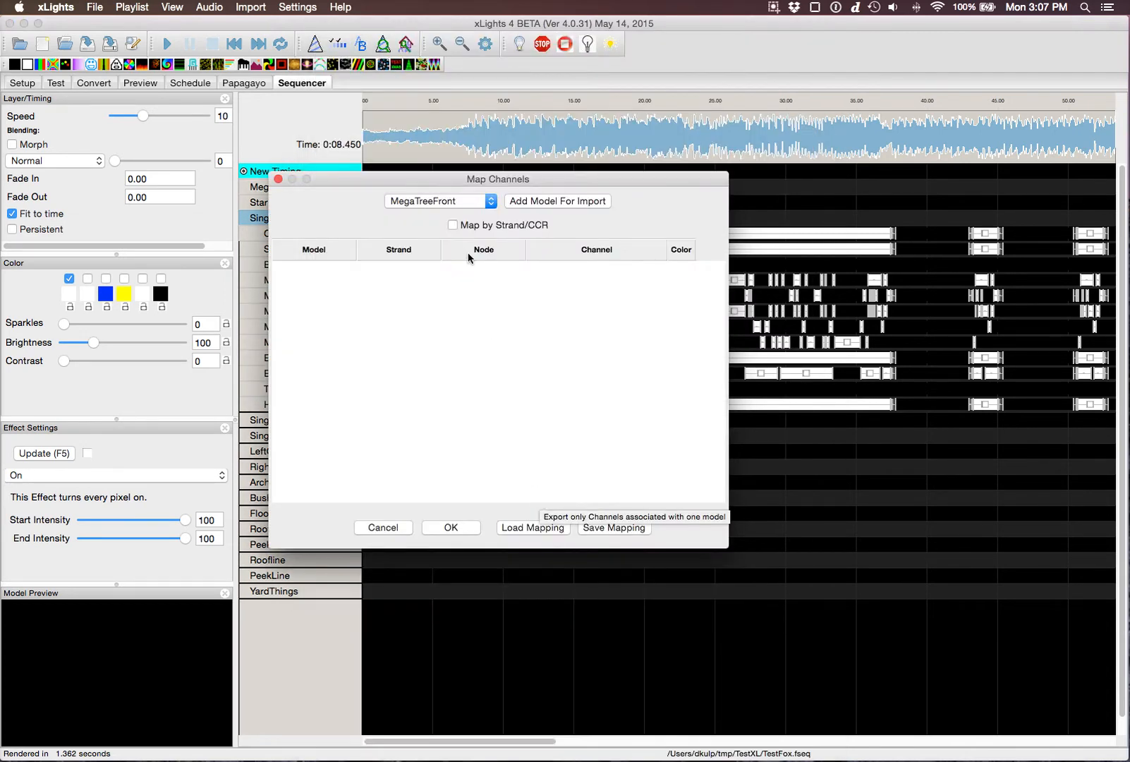
Add the Star model to the channel mapping for import.
{"action": "left_click", "coordinate": [449, 207]}
{"action": "left_click", "coordinate": [402, 239]}
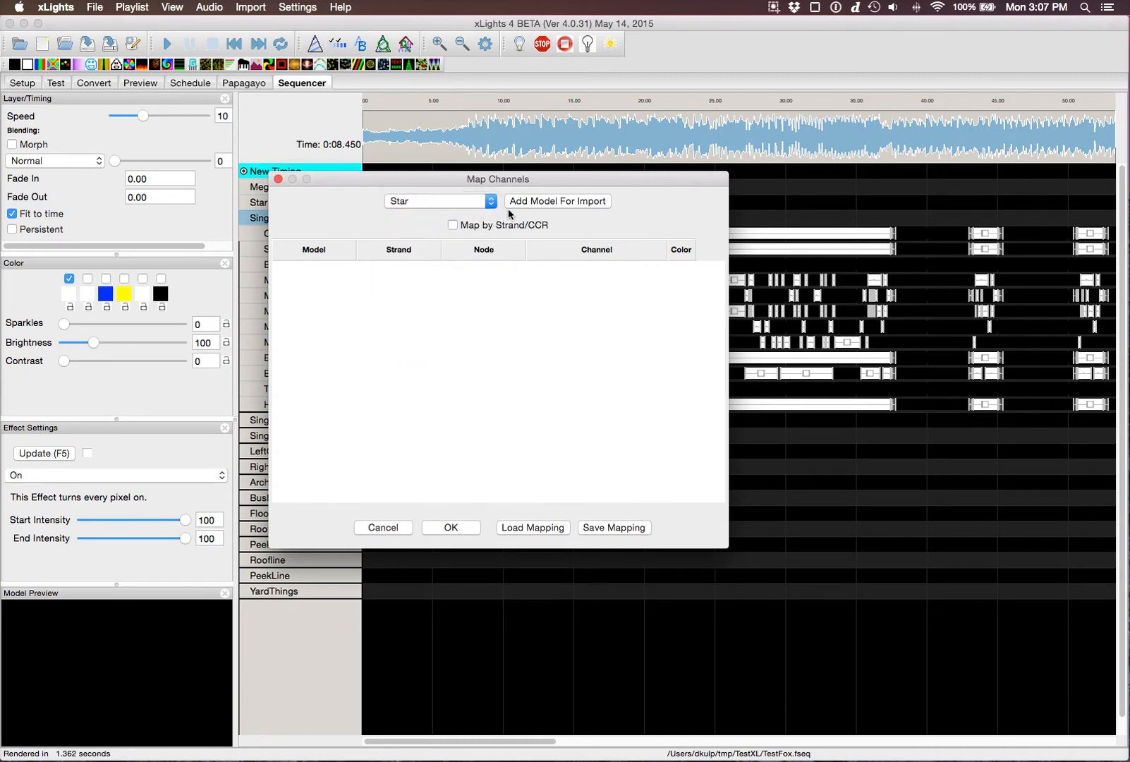
{"action": "left_click", "coordinate": [526, 203]}
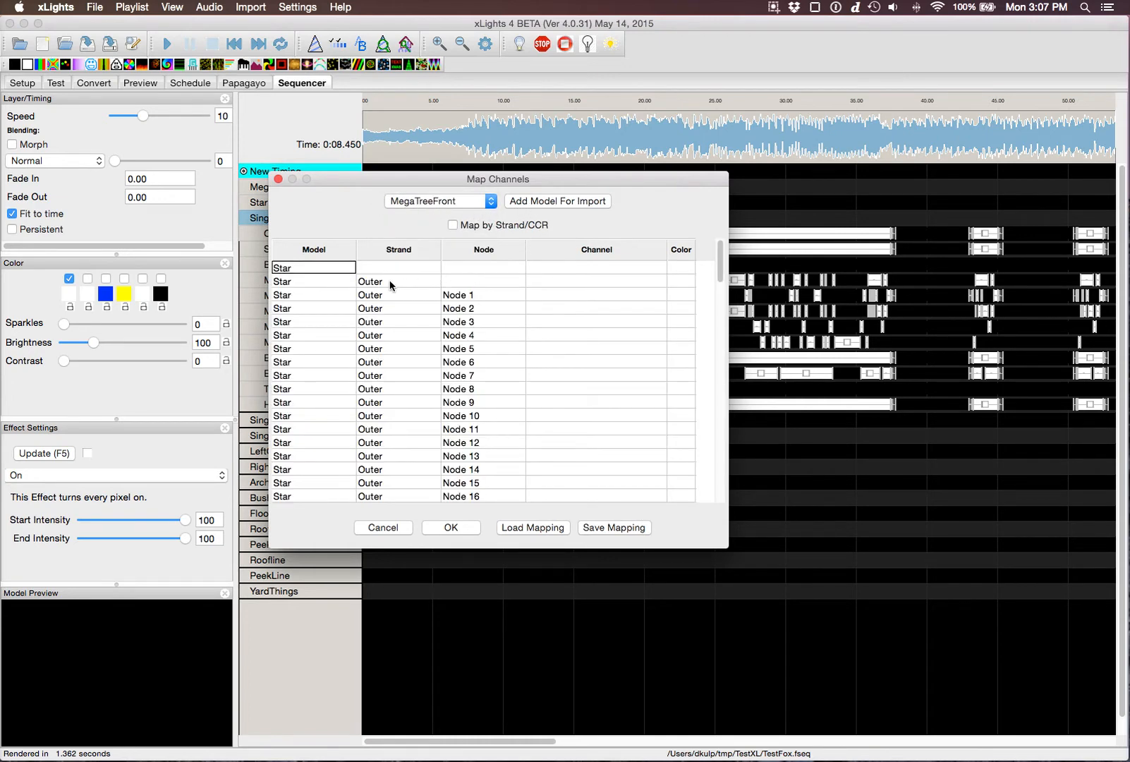
Map the Star model's Outer strand to the Star 01 channel.
{"action": "left_click", "coordinate": [617, 280]}
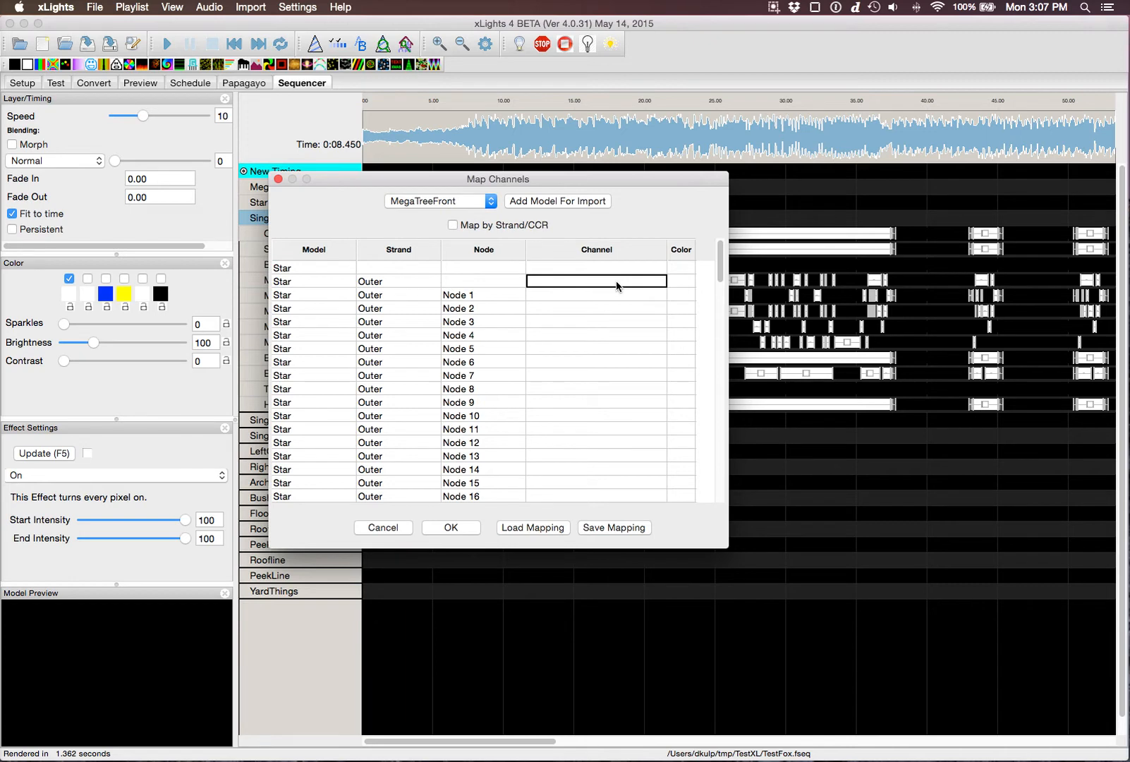
{"action": "left_click", "coordinate": [602, 282]}
{"action": "left_click", "coordinate": [602, 282]}
{"action": "scroll", "coordinate": [605, 315], "scroll_direction": "down", "scroll_amount": 15}
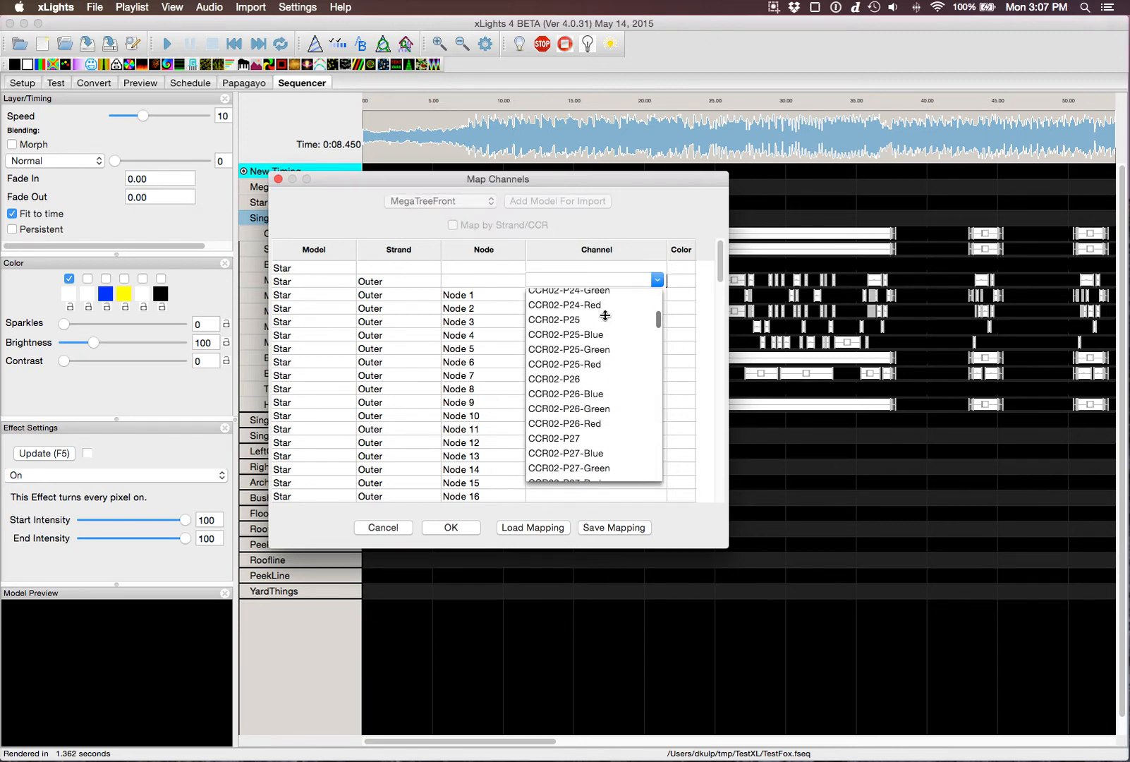
{"action": "scroll", "coordinate": [605, 315], "scroll_direction": "down", "scroll_amount": 20}
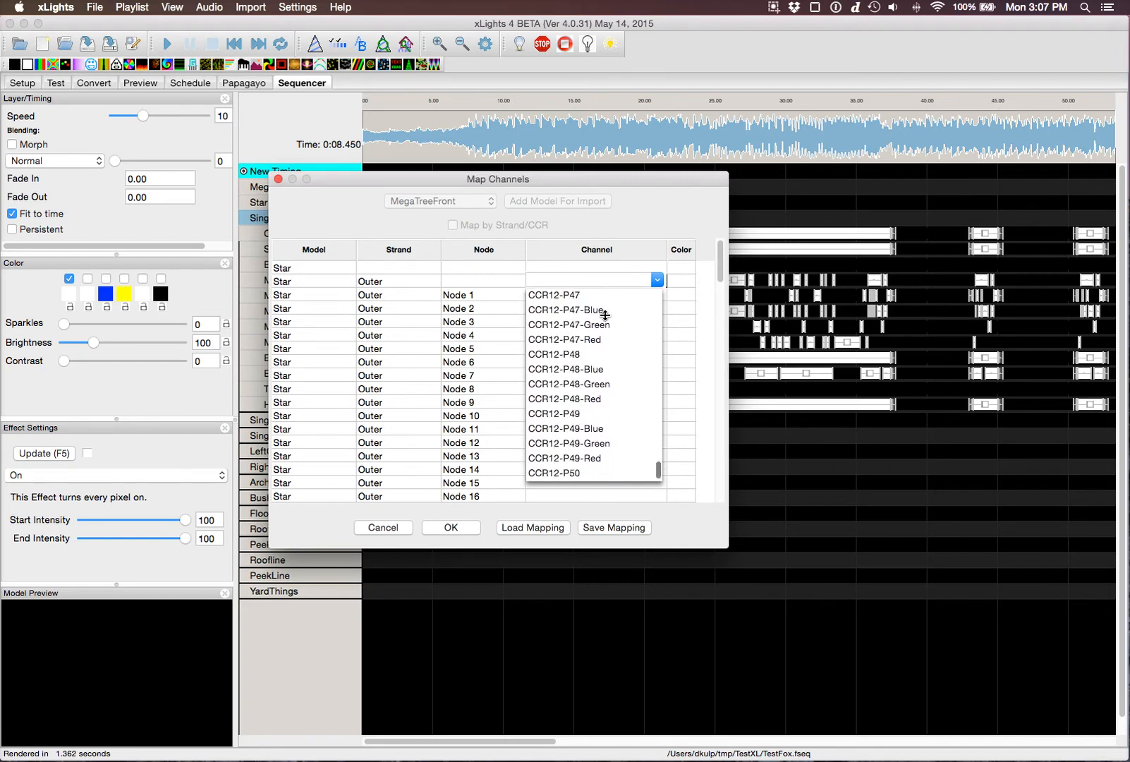
{"action": "scroll", "coordinate": [605, 315], "scroll_direction": "up", "scroll_amount": 5}
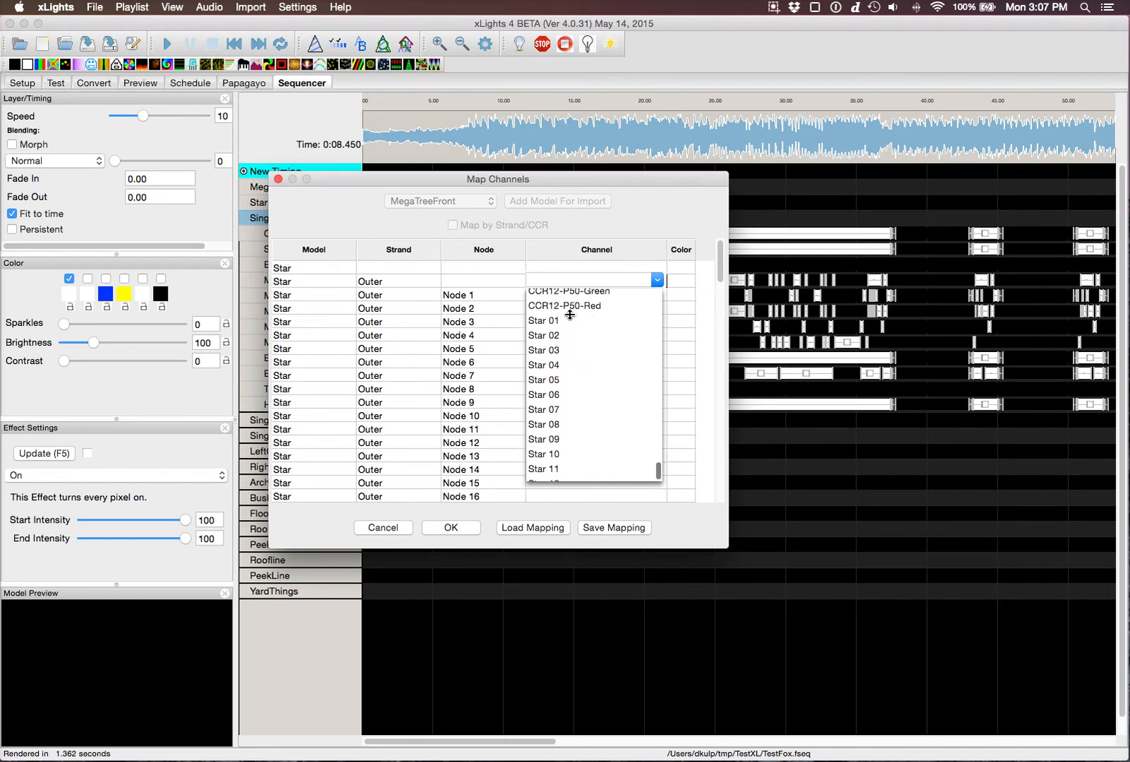
{"action": "left_click", "coordinate": [557, 322]}
{"action": "left_click", "coordinate": [567, 308]}
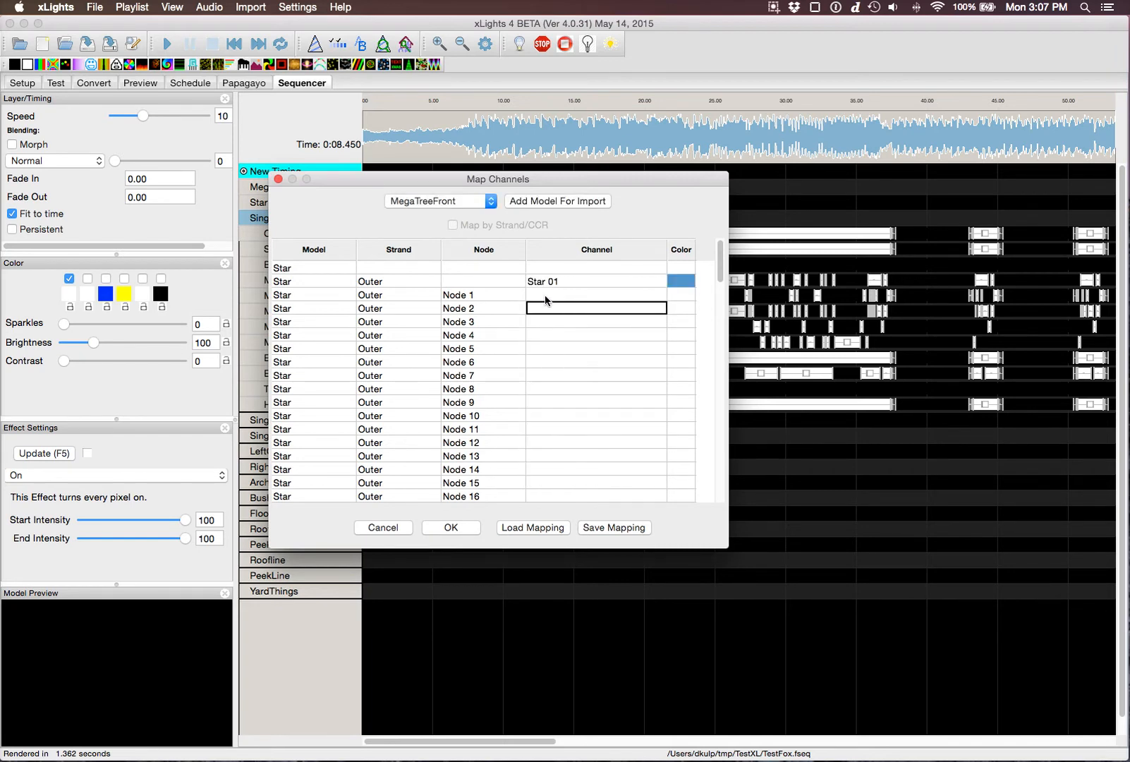
Set the colour of the Outer strand's Star 01 mapping to white, web-safe colour FFFFFF.
{"action": "left_click", "coordinate": [679, 282]}
{"action": "left_click", "coordinate": [680, 288]}
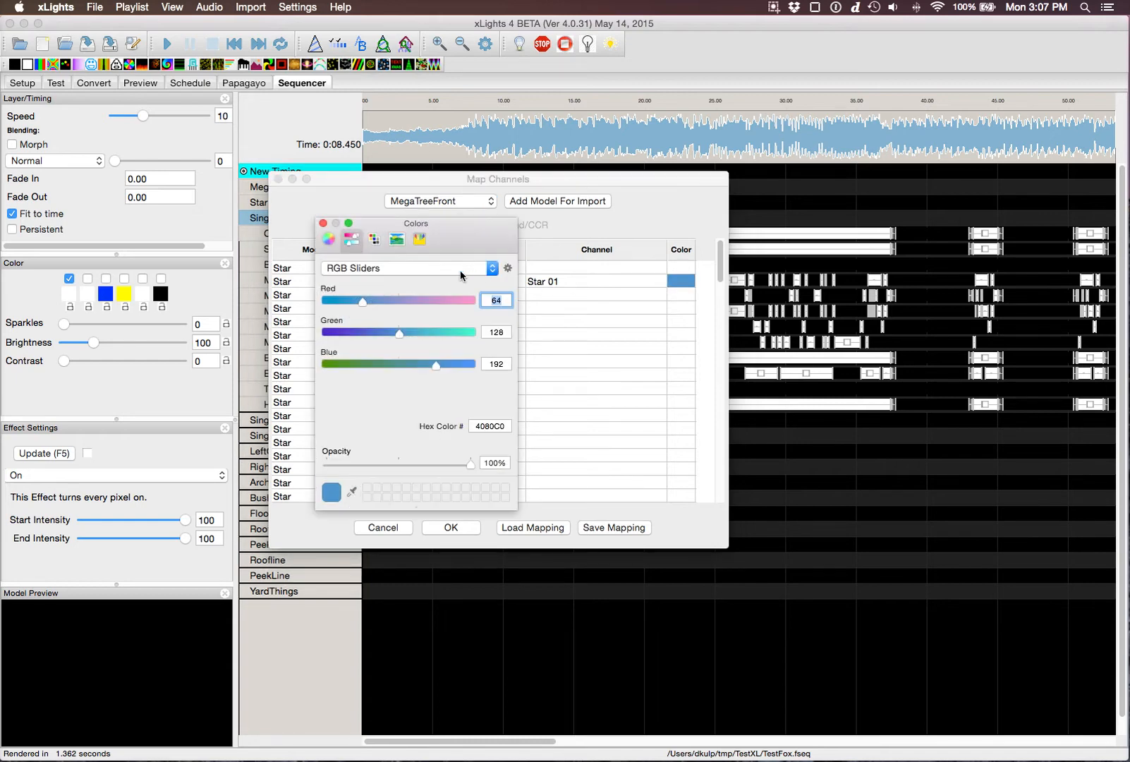
{"action": "left_click", "coordinate": [373, 240]}
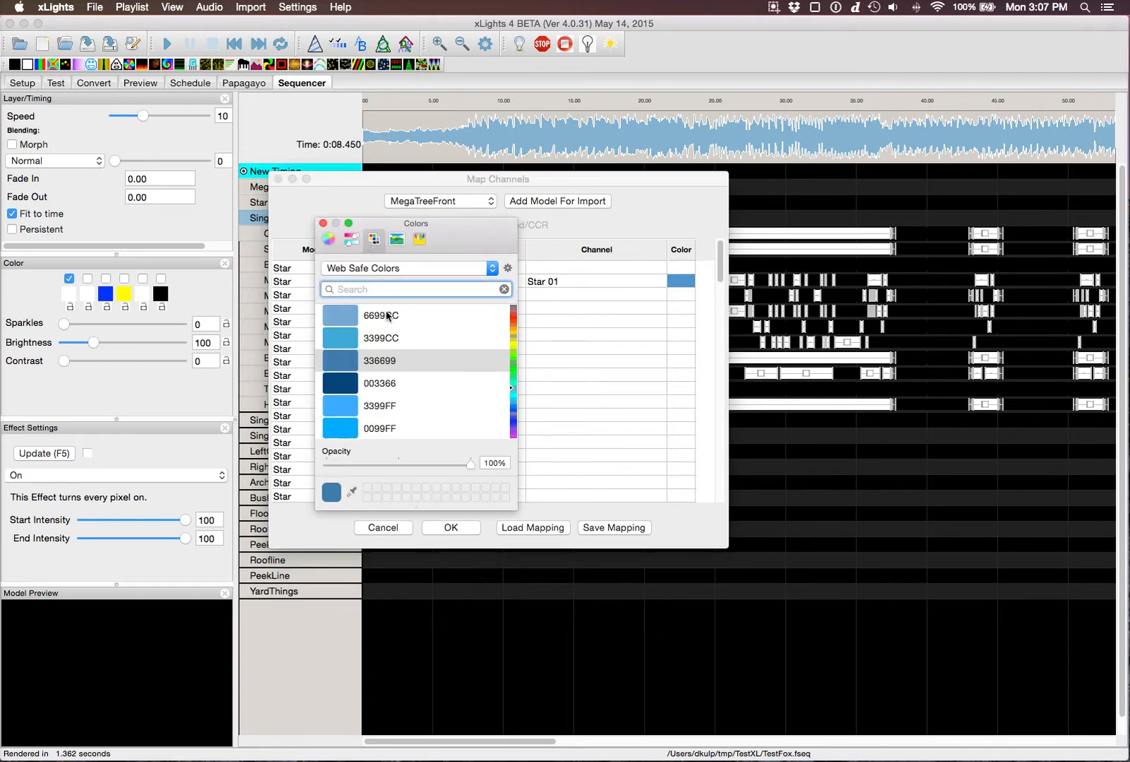
{"action": "scroll", "coordinate": [386, 315], "scroll_direction": "up", "scroll_amount": 5}
{"action": "left_click", "coordinate": [348, 315]}
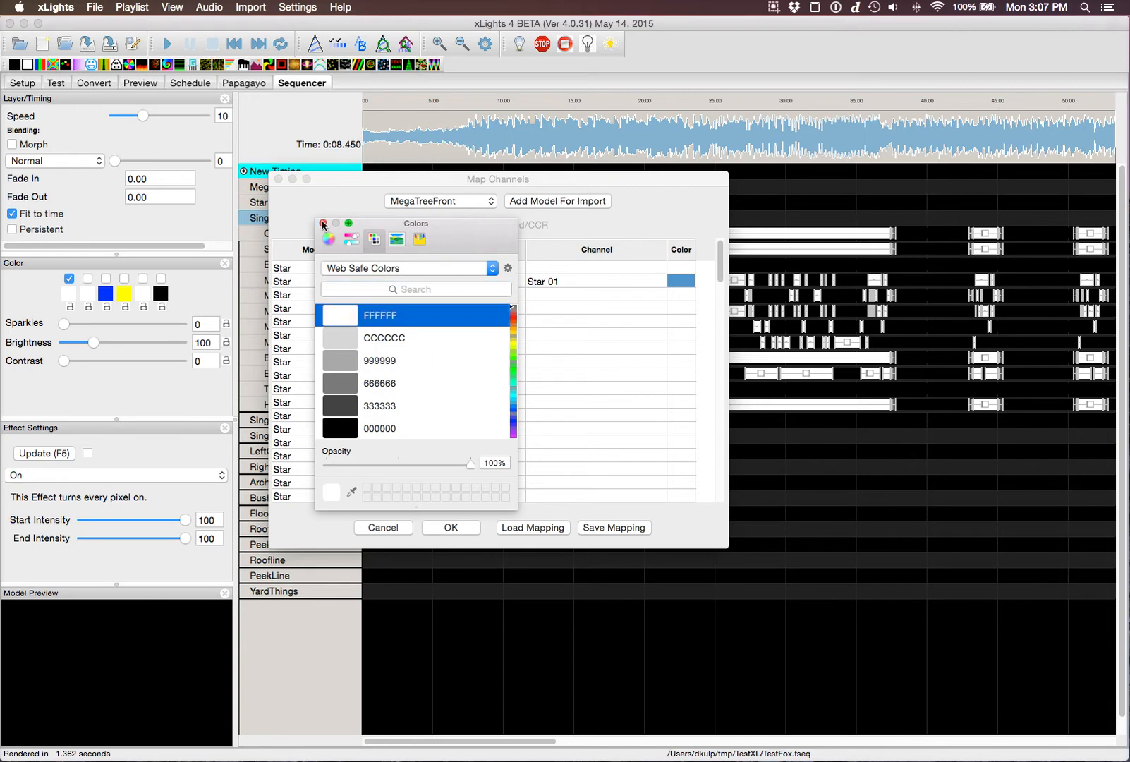
{"action": "left_click", "coordinate": [323, 223]}
Map the Star model's Middle strand to the Star 03 channel.
{"action": "scroll", "coordinate": [556, 377], "scroll_direction": "down", "scroll_amount": 10}
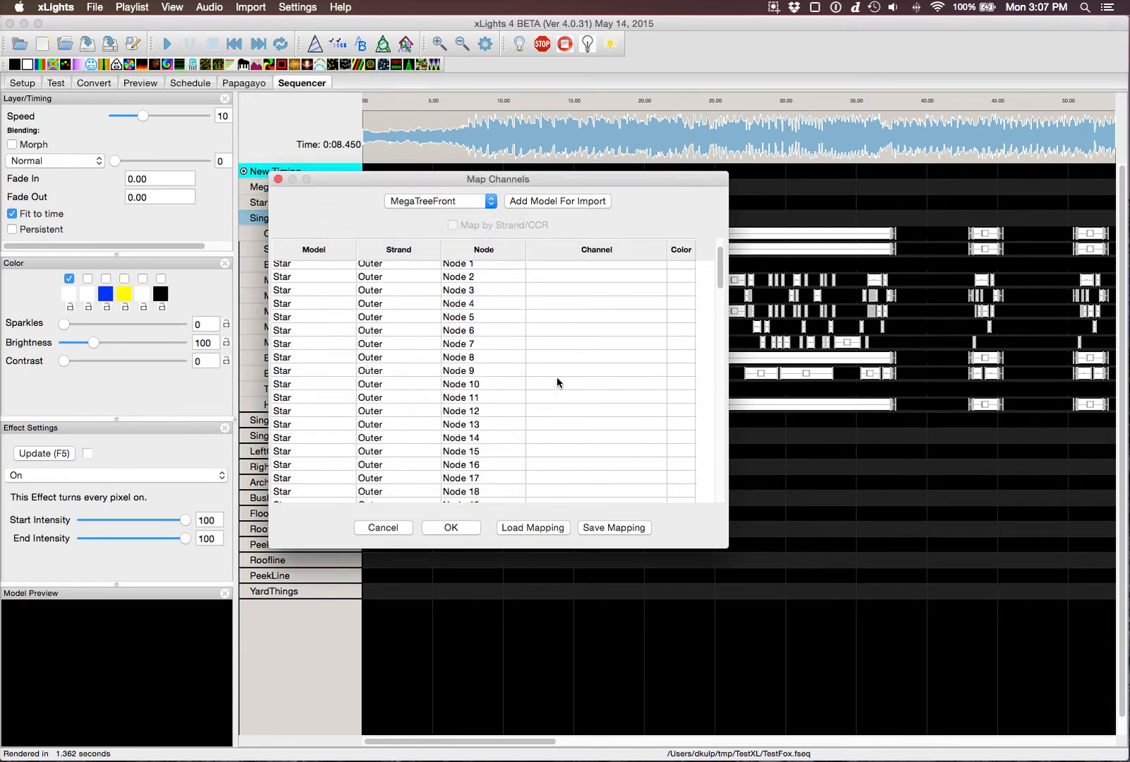
{"action": "scroll", "coordinate": [556, 376], "scroll_direction": "down", "scroll_amount": 7}
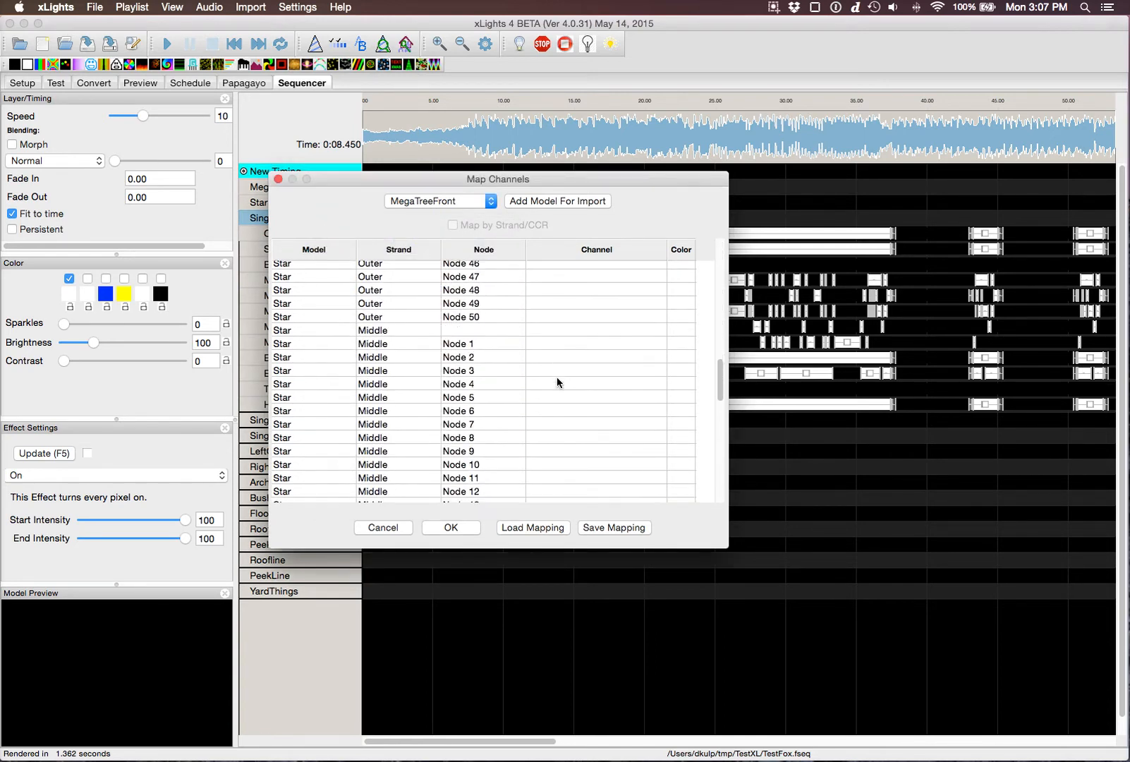
{"action": "left_click", "coordinate": [619, 339]}
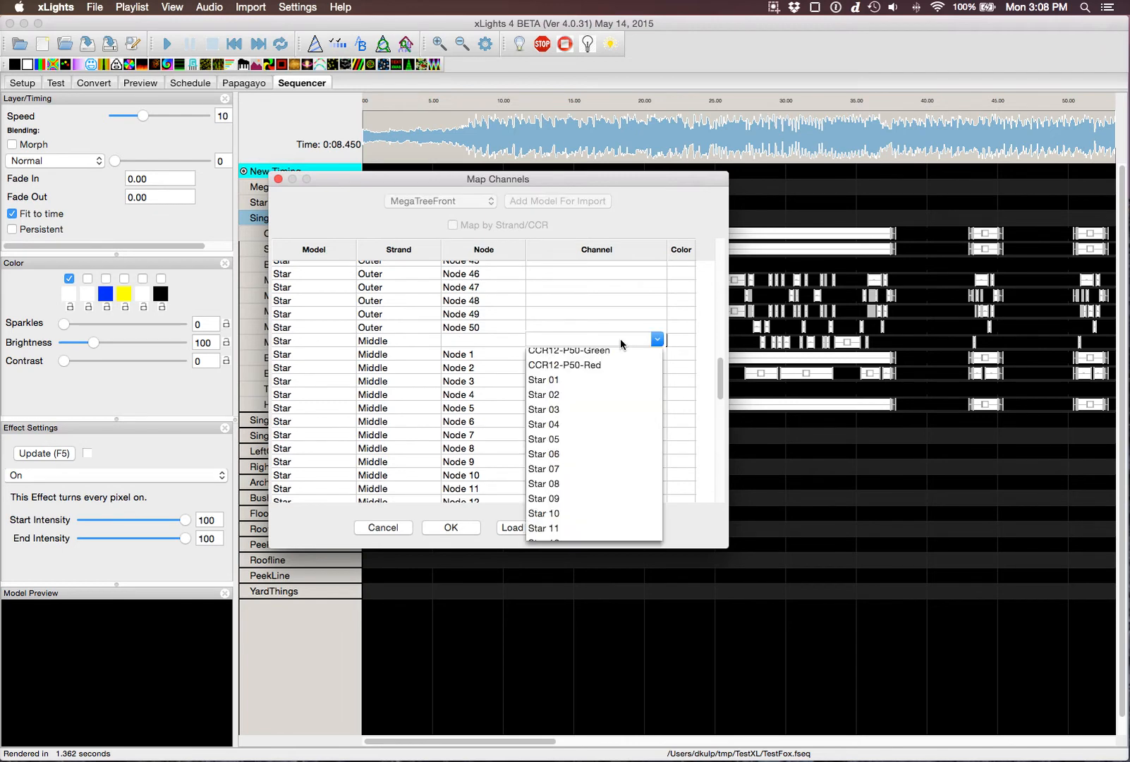
{"action": "left_click", "coordinate": [557, 410]}
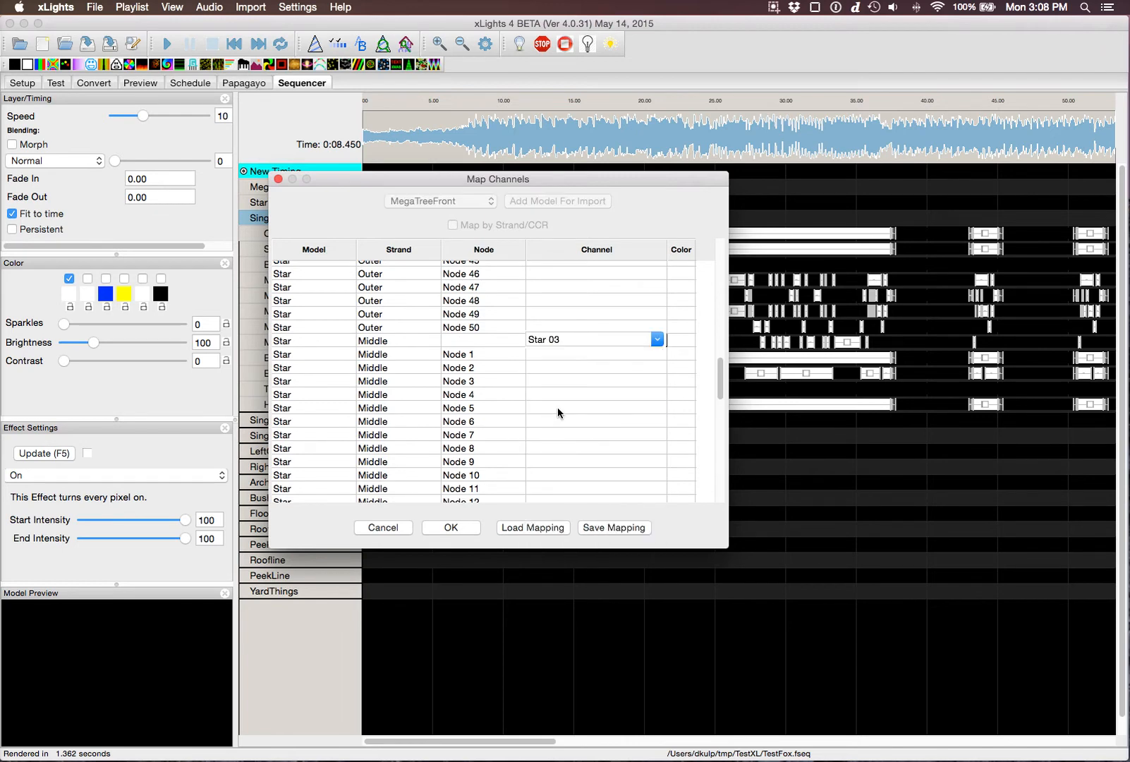
{"action": "left_click", "coordinate": [628, 361]}
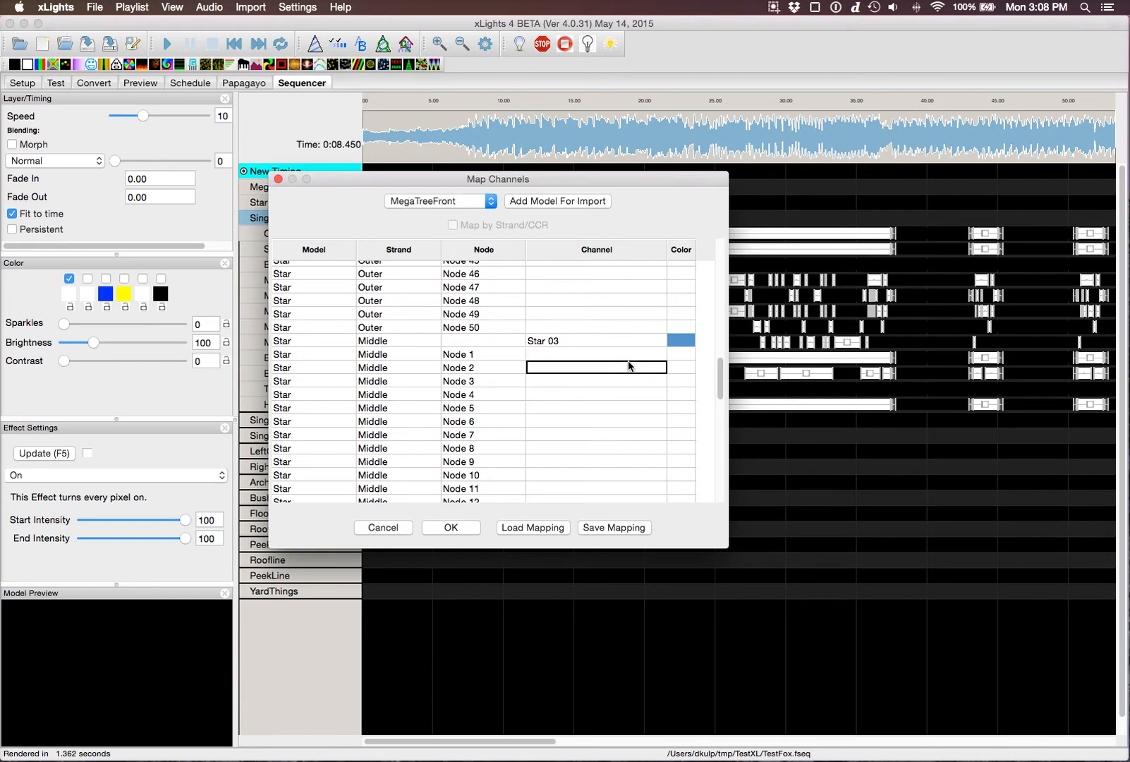
Set the colour of the Middle strand's Star 03 mapping to white, web-safe colour FFFFFF.
{"action": "left_click", "coordinate": [678, 341]}
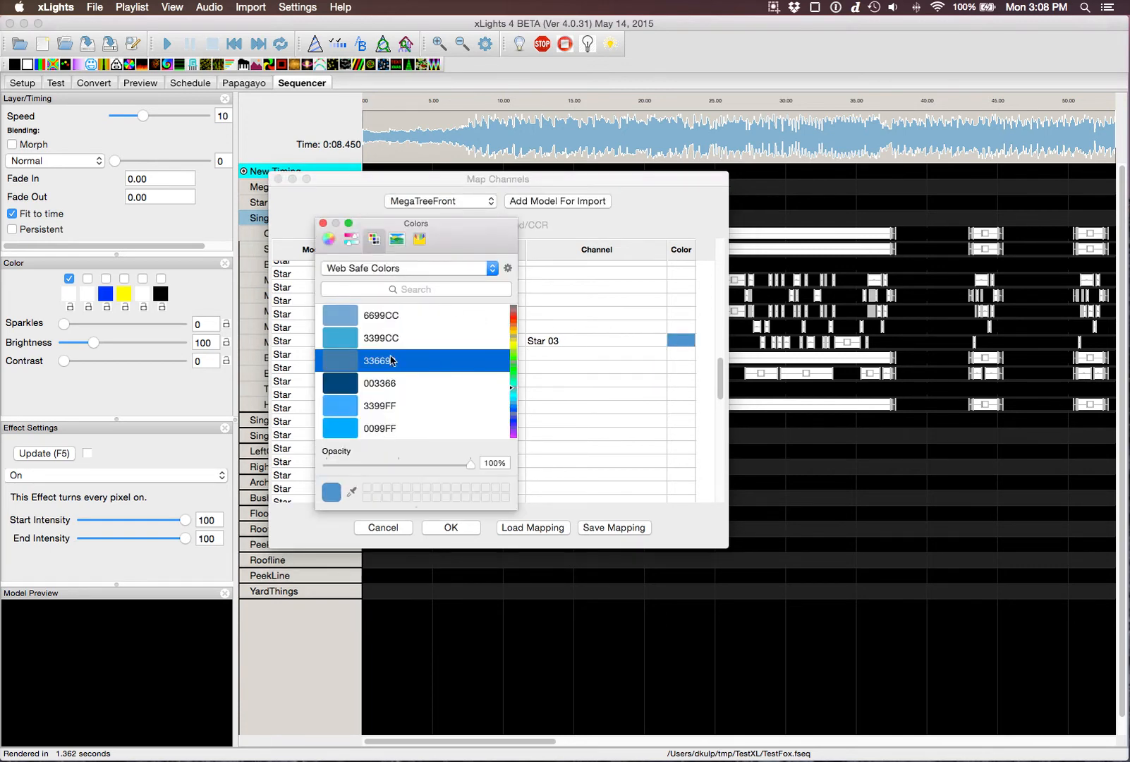
{"action": "scroll", "coordinate": [391, 360], "scroll_direction": "up", "scroll_amount": 15}
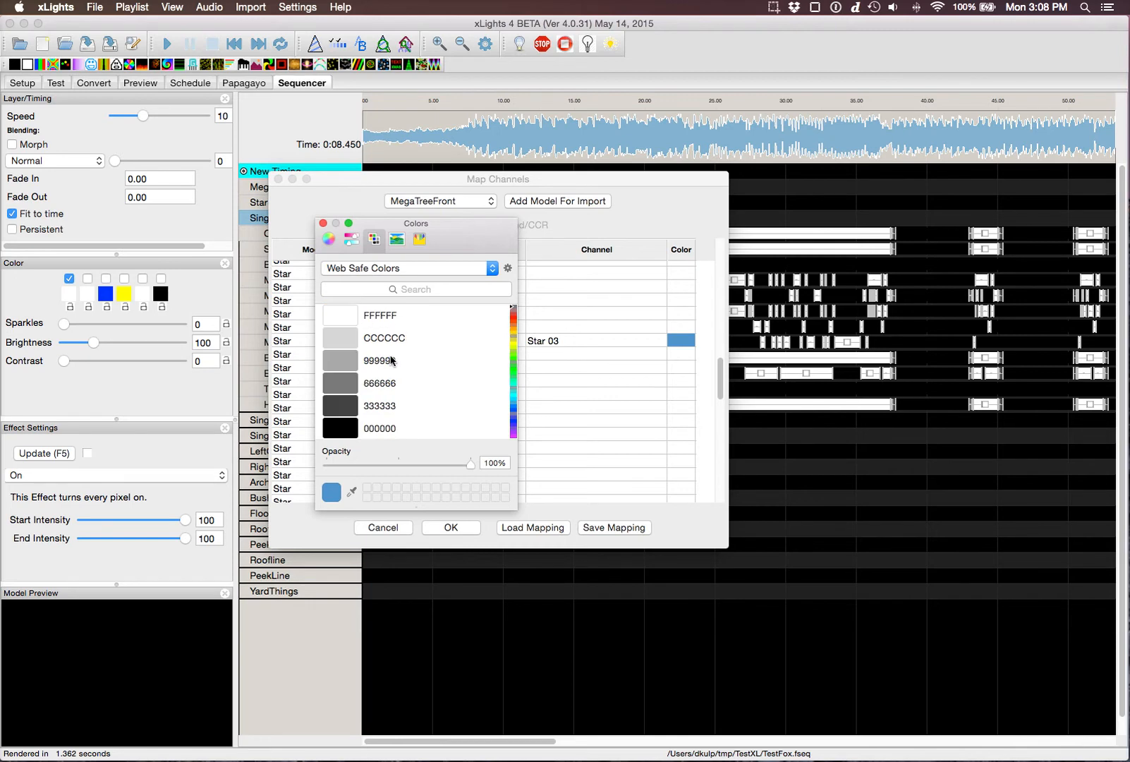
{"action": "left_click", "coordinate": [345, 316]}
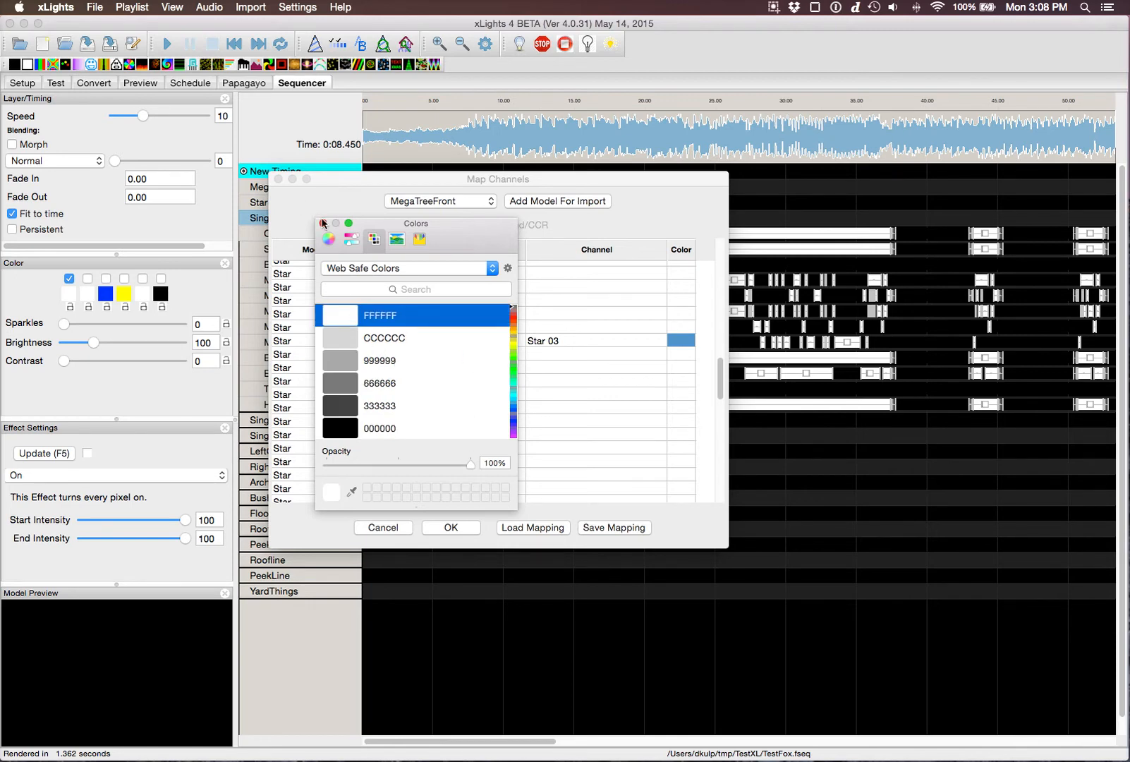
{"action": "left_click", "coordinate": [323, 223]}
Map the Star model's Inner strand to the Star 05 channel.
{"action": "scroll", "coordinate": [517, 431], "scroll_direction": "down", "scroll_amount": 3}
{"action": "scroll", "coordinate": [517, 432], "scroll_direction": "down", "scroll_amount": 10}
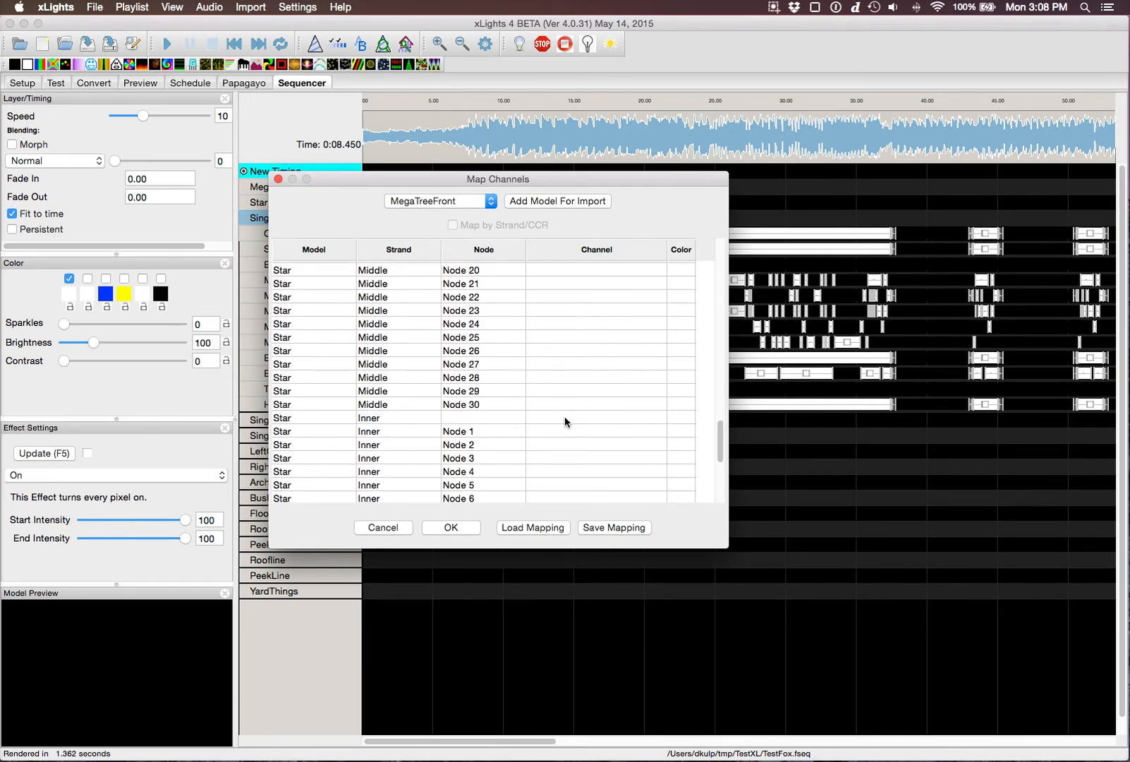
{"action": "left_click", "coordinate": [639, 416]}
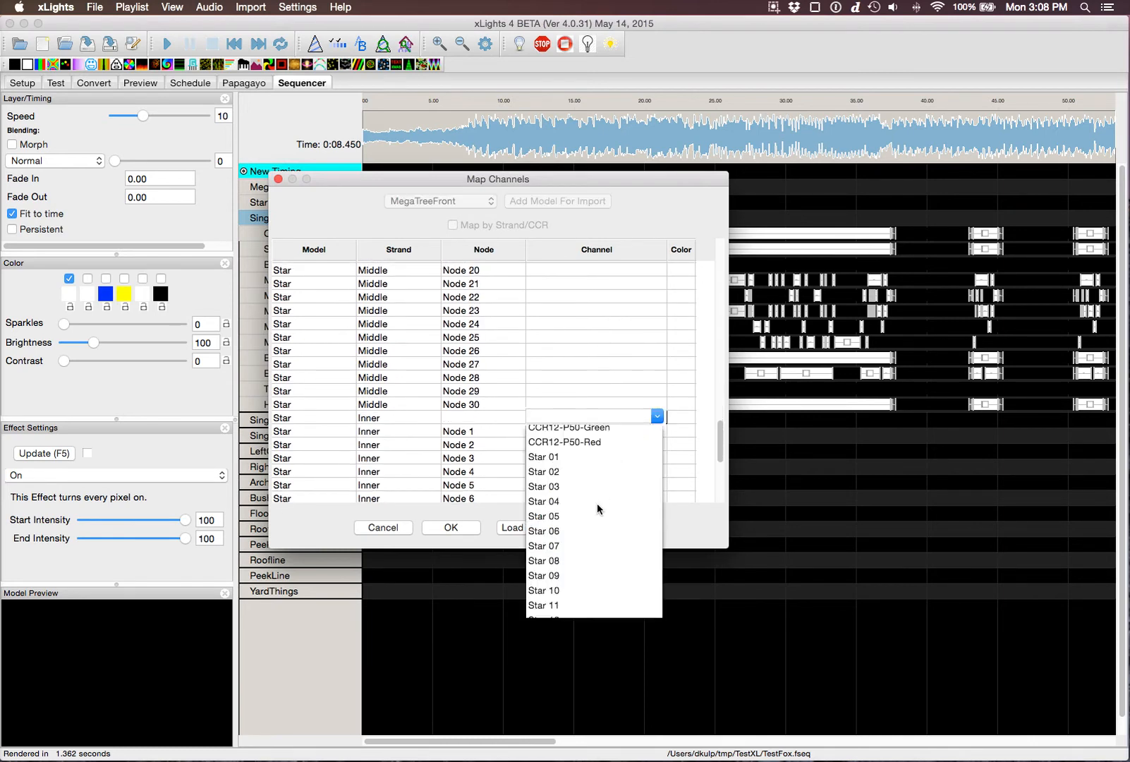
{"action": "left_click", "coordinate": [561, 516]}
Set the colour of the Inner strand's Star 05 mapping to white, web-safe colour FFFFFF.
{"action": "left_click", "coordinate": [682, 418]}
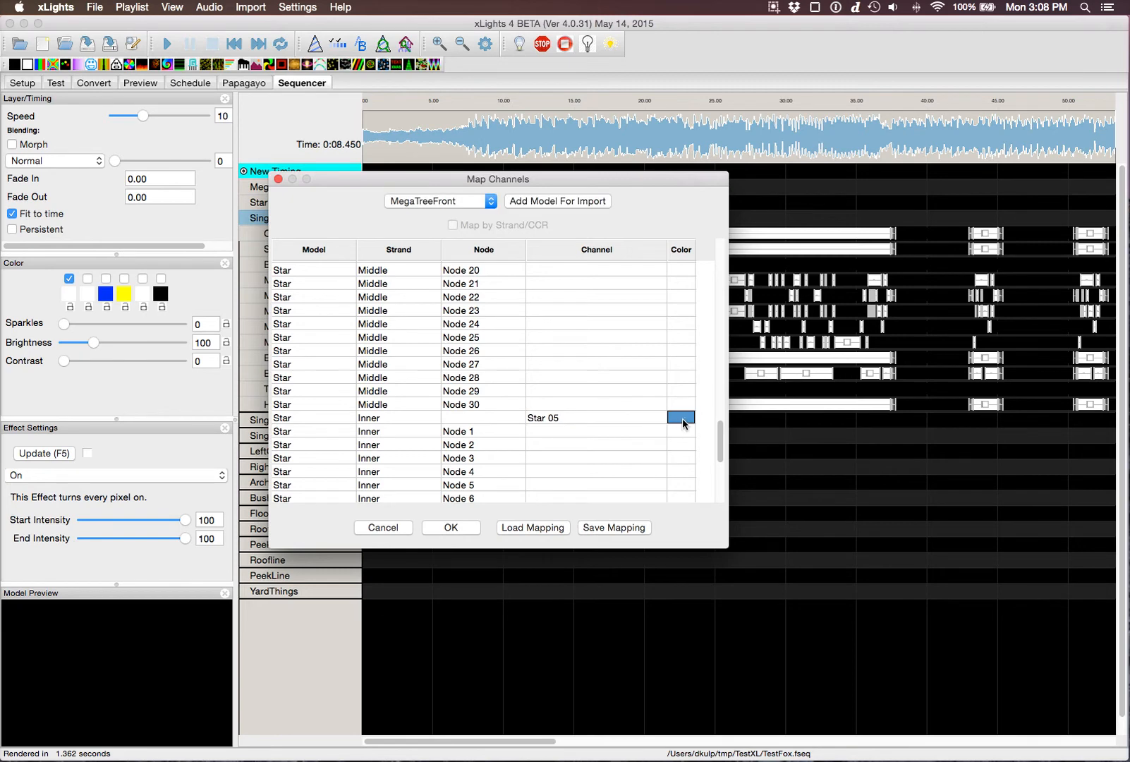
{"action": "left_click", "coordinate": [685, 416]}
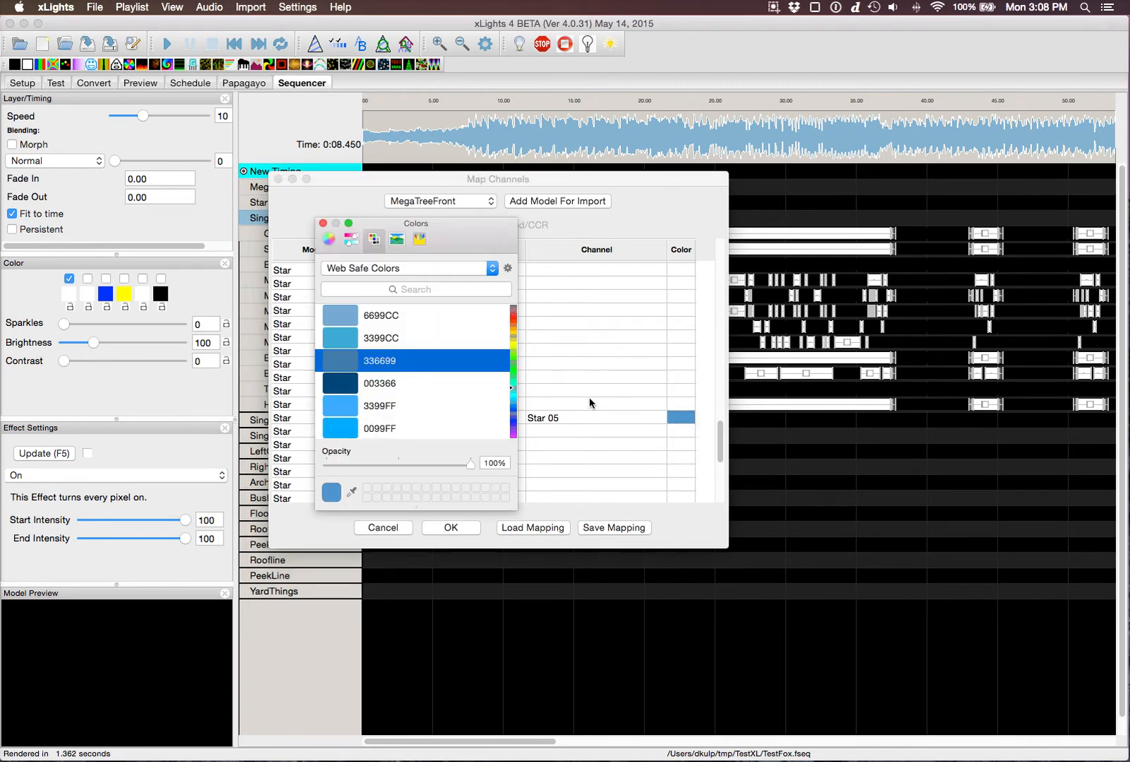
{"action": "left_click", "coordinate": [346, 315]}
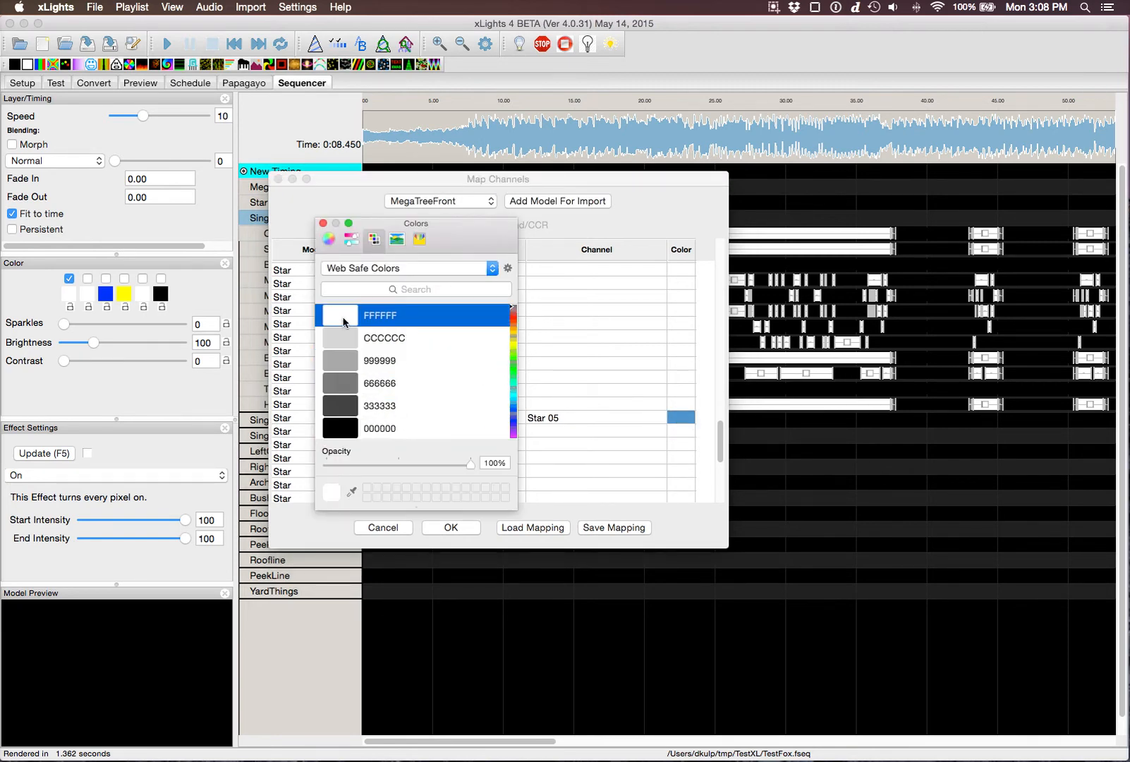
{"action": "left_click", "coordinate": [323, 224]}
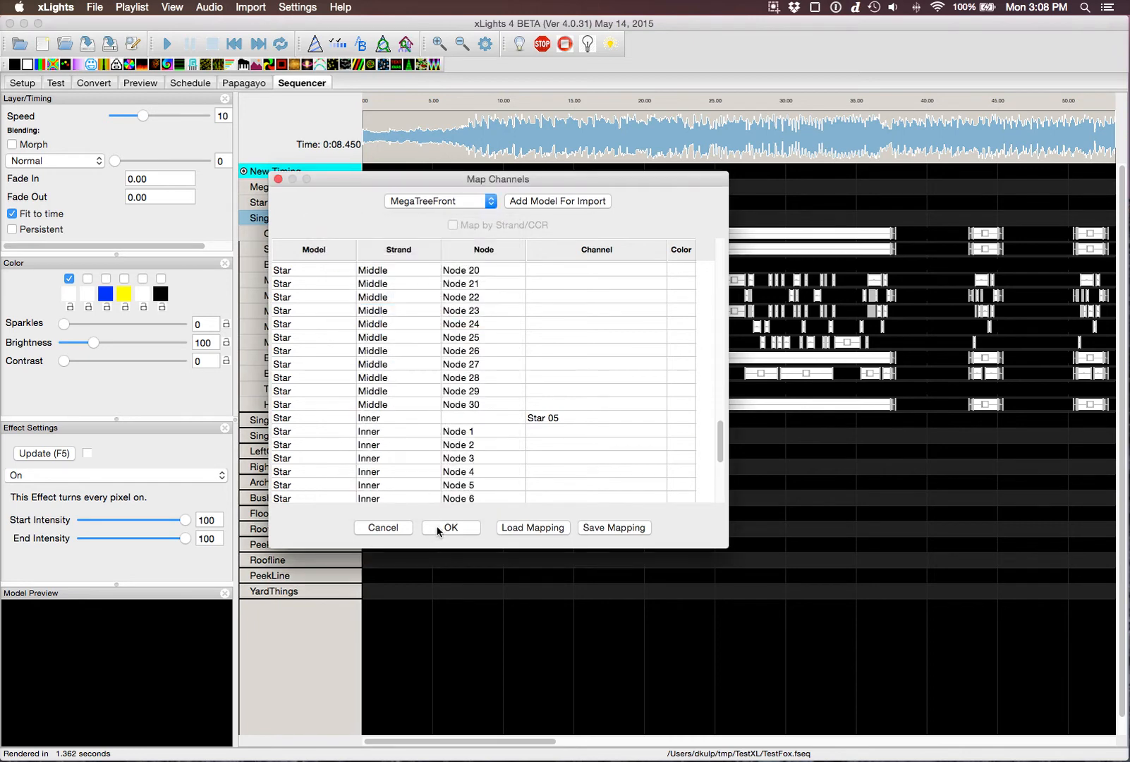
Import the mapped Star channels and expand the Star model to its Outer, Middle and Inner strands.
{"action": "left_click", "coordinate": [451, 527]}
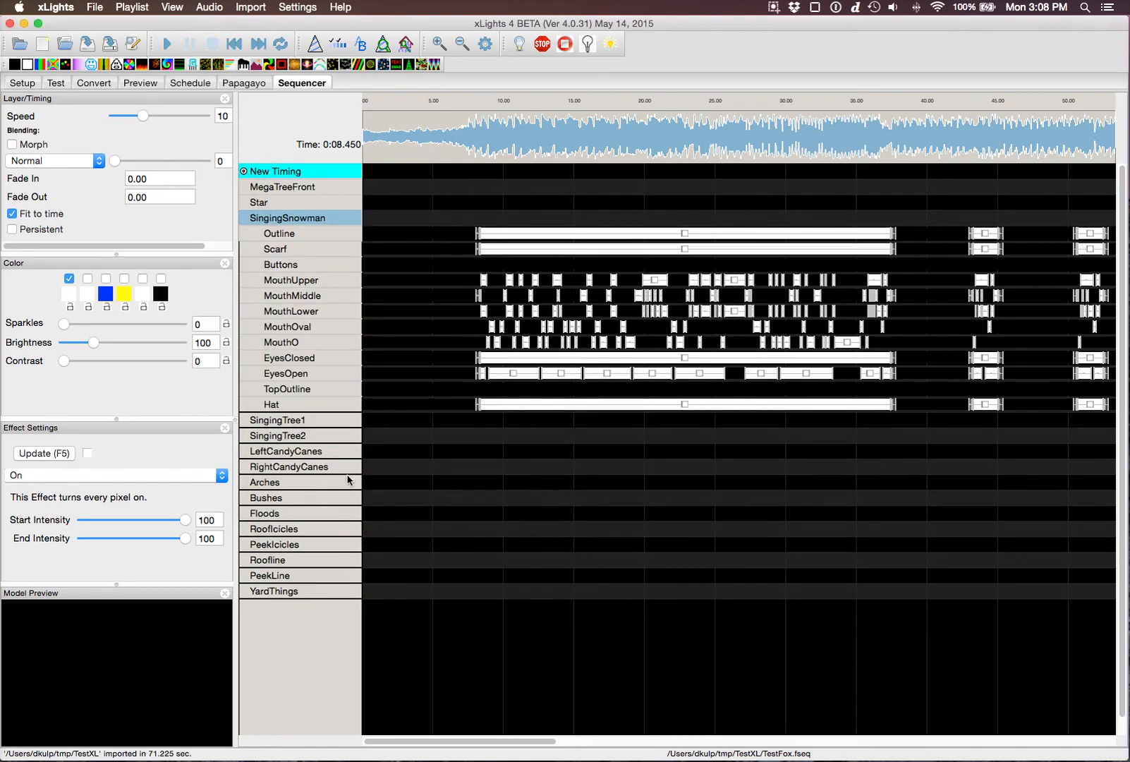
{"action": "left_click", "coordinate": [346, 205]}
{"action": "double_click", "coordinate": [346, 204]}
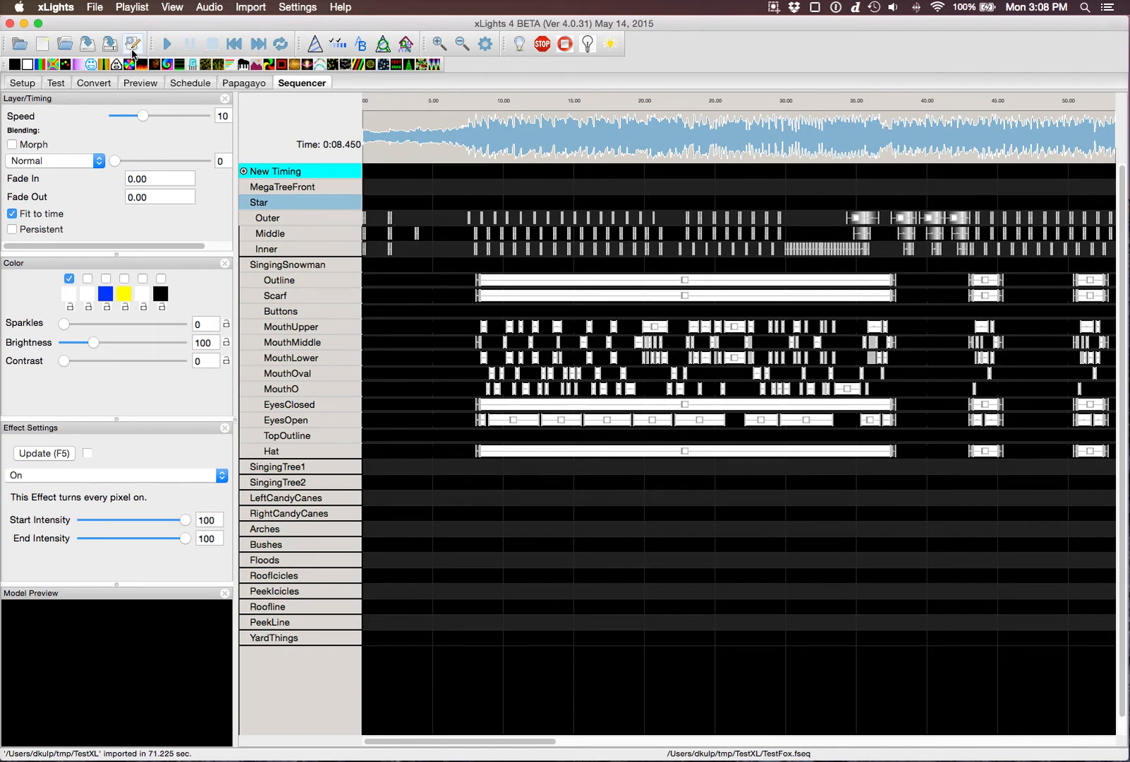
Render all of the sequence's effects and save the sequence.
{"action": "left_click", "coordinate": [133, 49]}
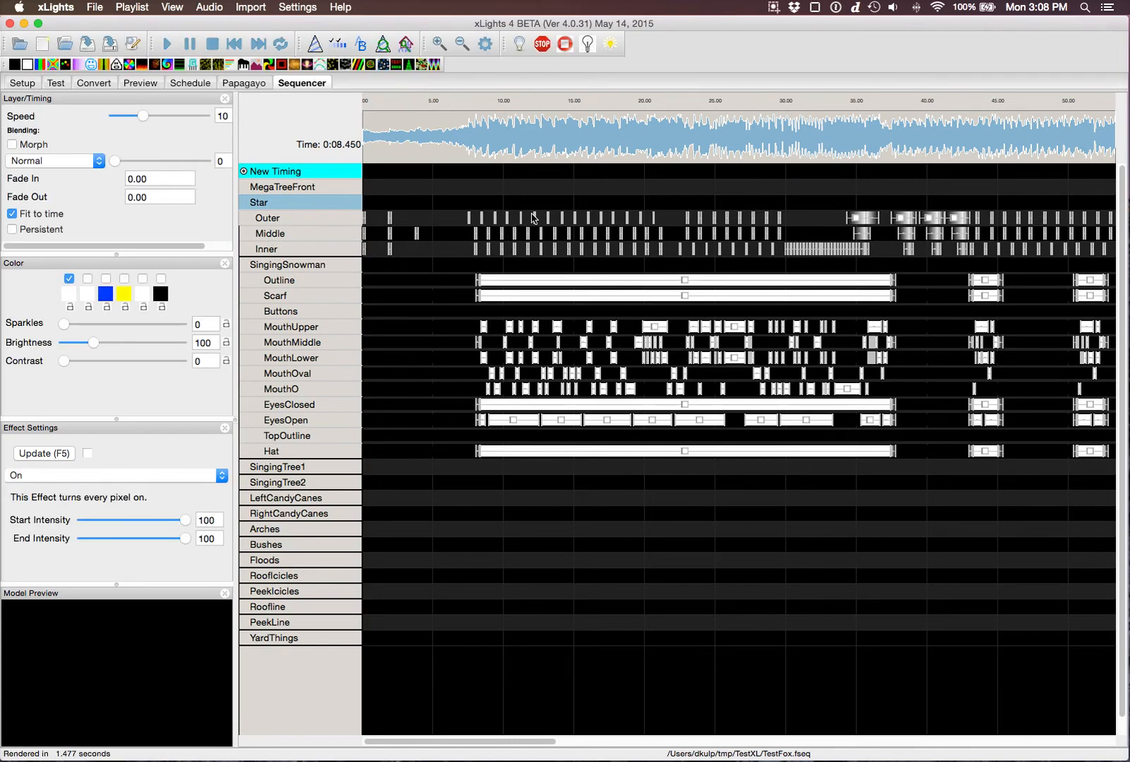
{"action": "left_click", "coordinate": [439, 44]}
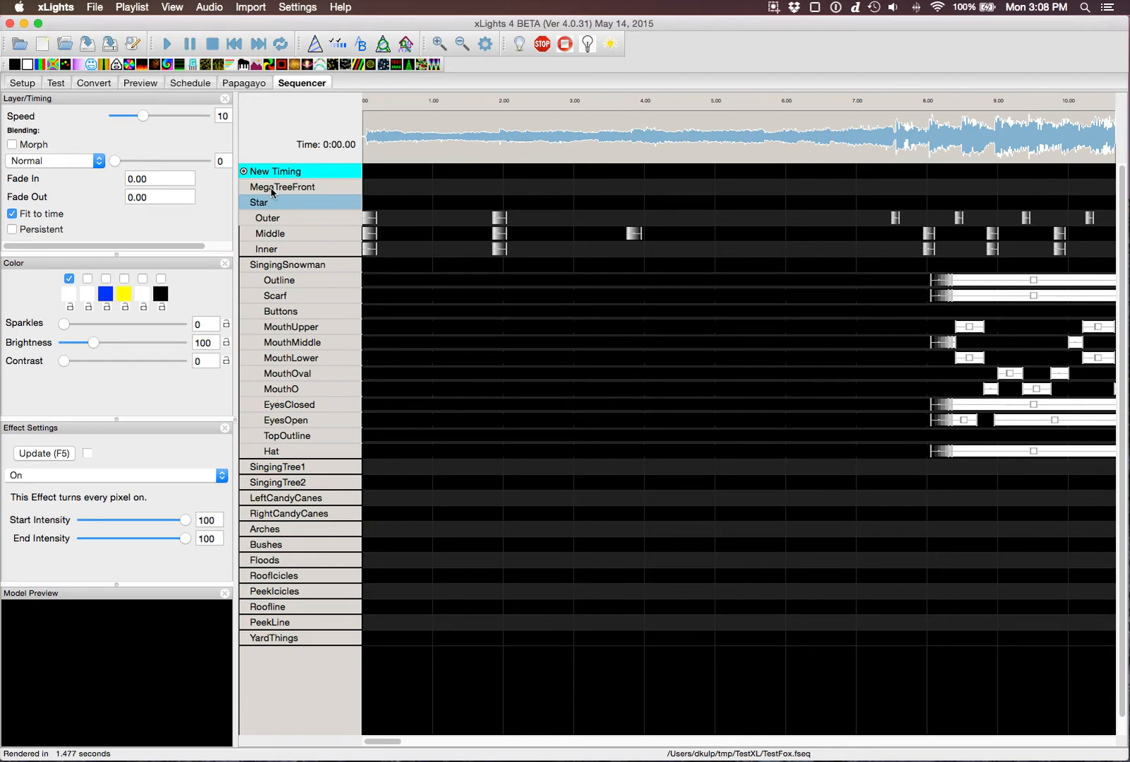
{"action": "left_click", "coordinate": [87, 45]}
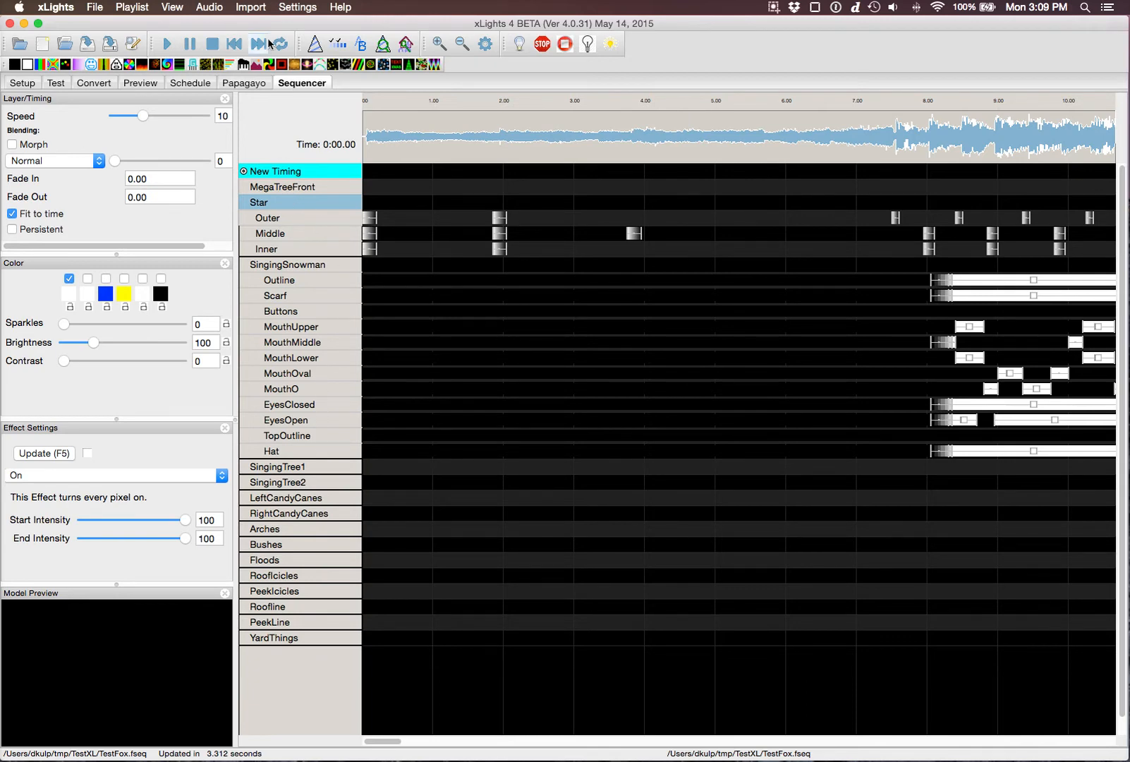
Start an effects import from the file TheFox.hlsIdata in the TestXL folder.
{"action": "left_click", "coordinate": [252, 7]}
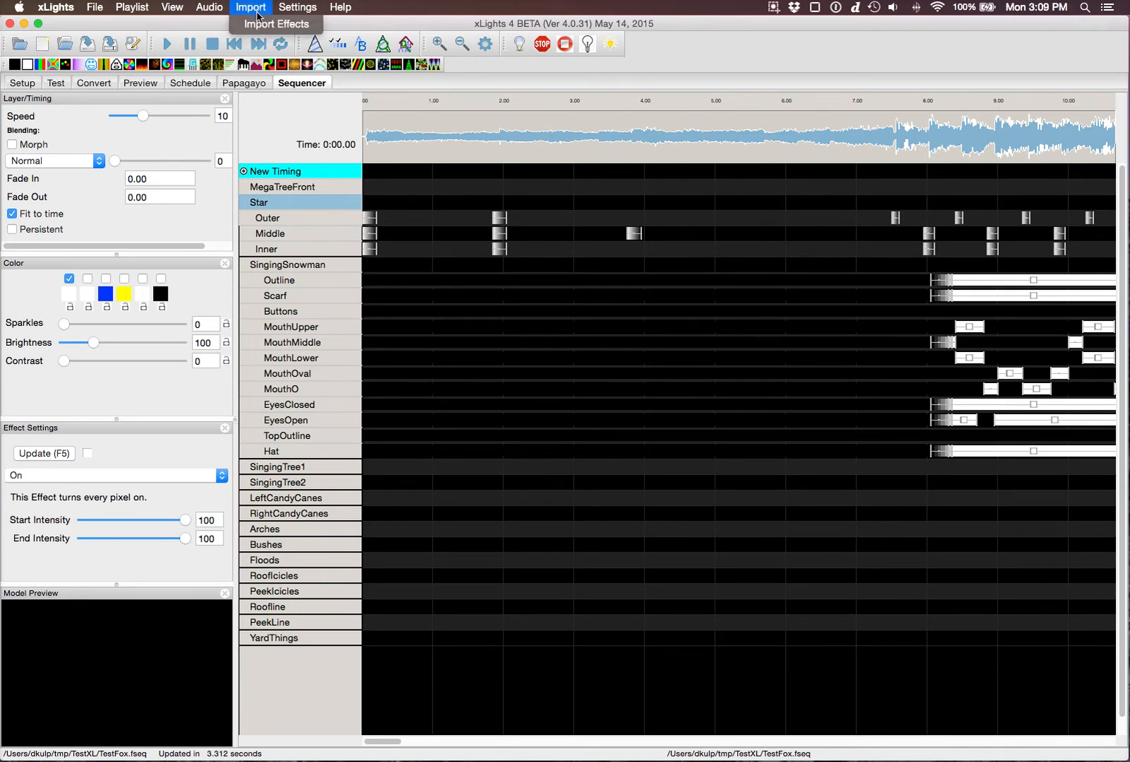
{"action": "left_click", "coordinate": [258, 24]}
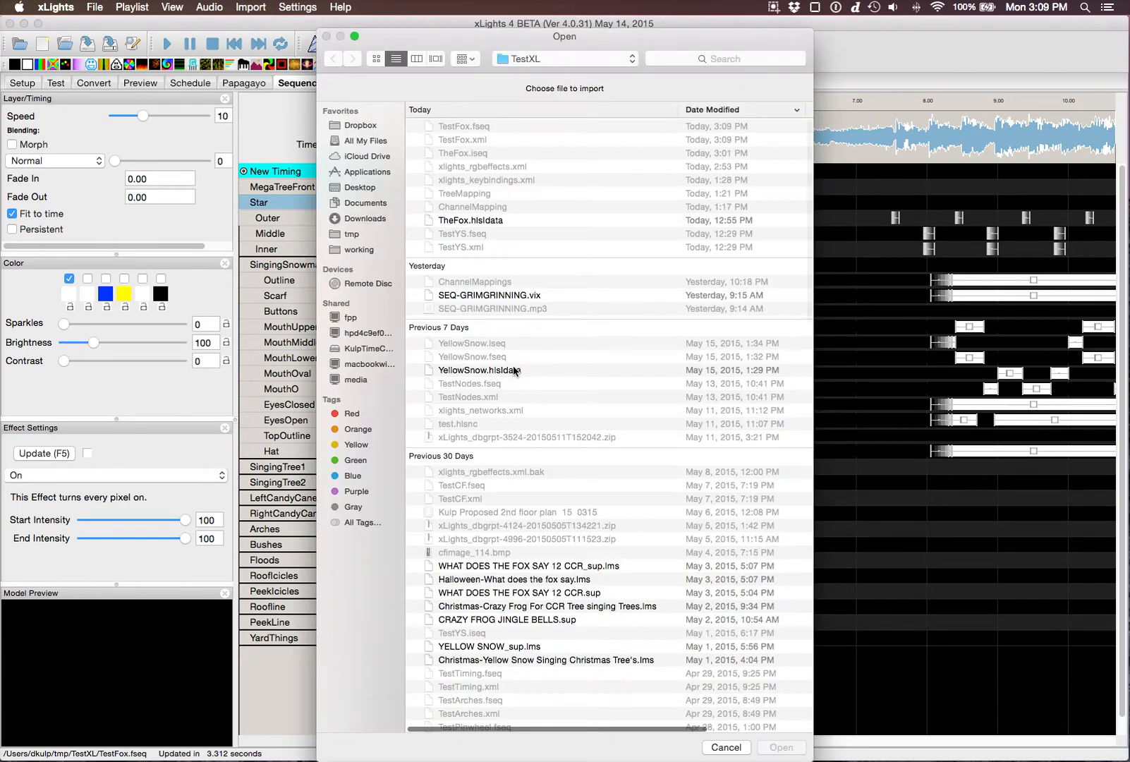
{"action": "left_click", "coordinate": [496, 222]}
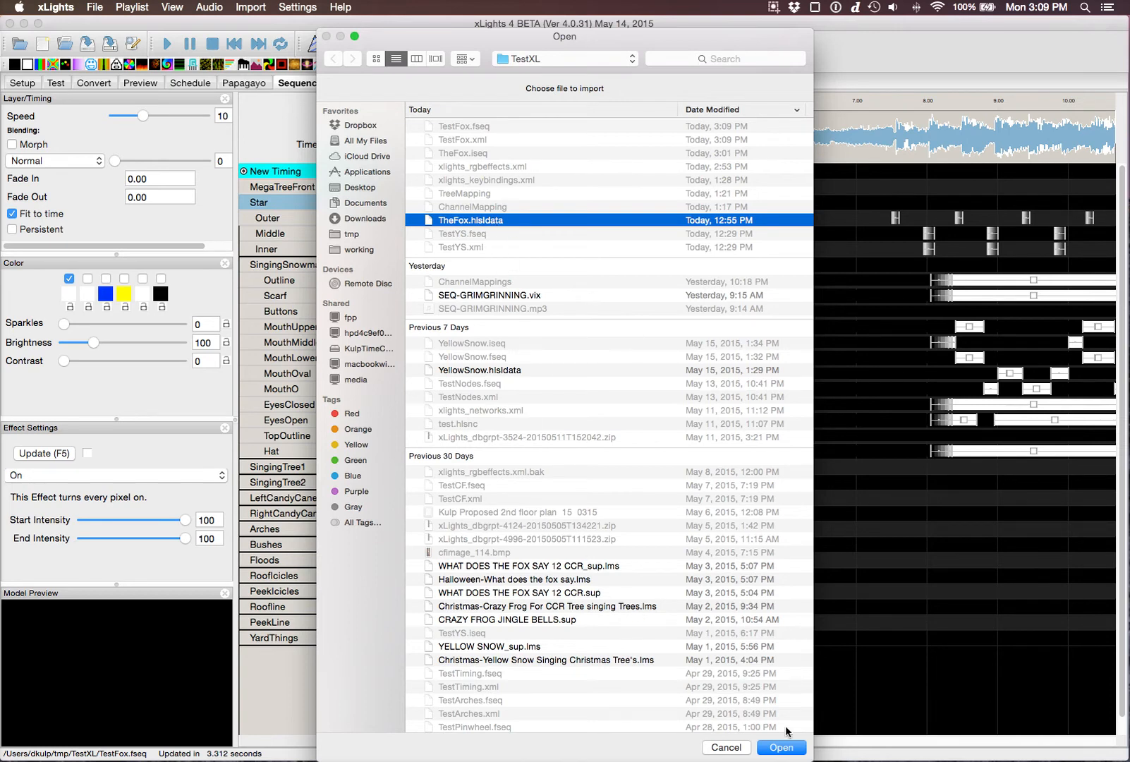
{"action": "left_click", "coordinate": [783, 747]}
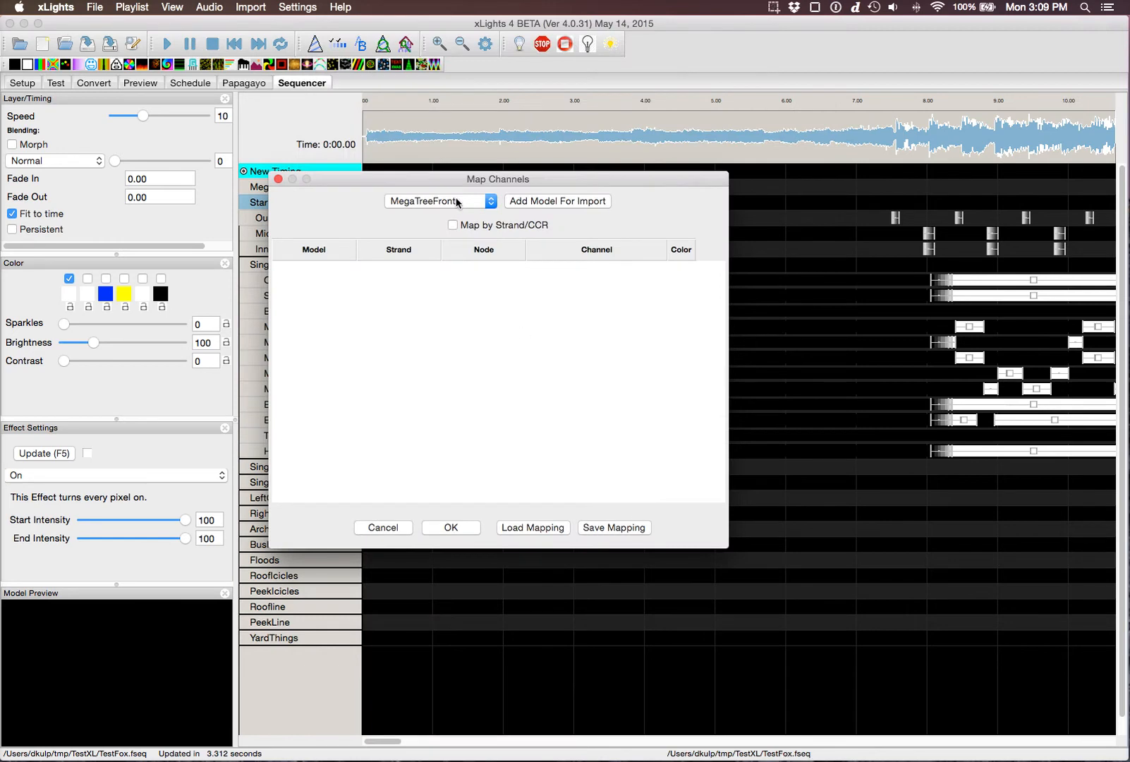
Add the MegaTreeFront model to the channel mapping and enable mapping by strand/CCR.
{"action": "left_click", "coordinate": [540, 201]}
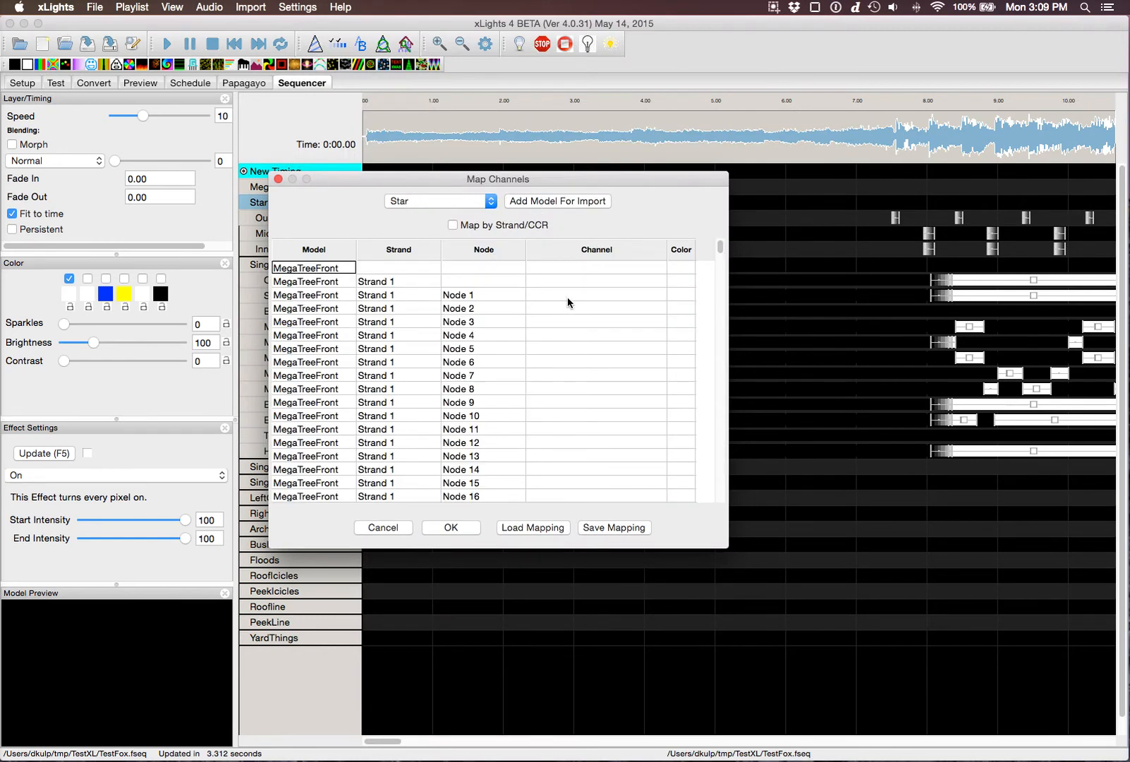
{"action": "left_click", "coordinate": [599, 294]}
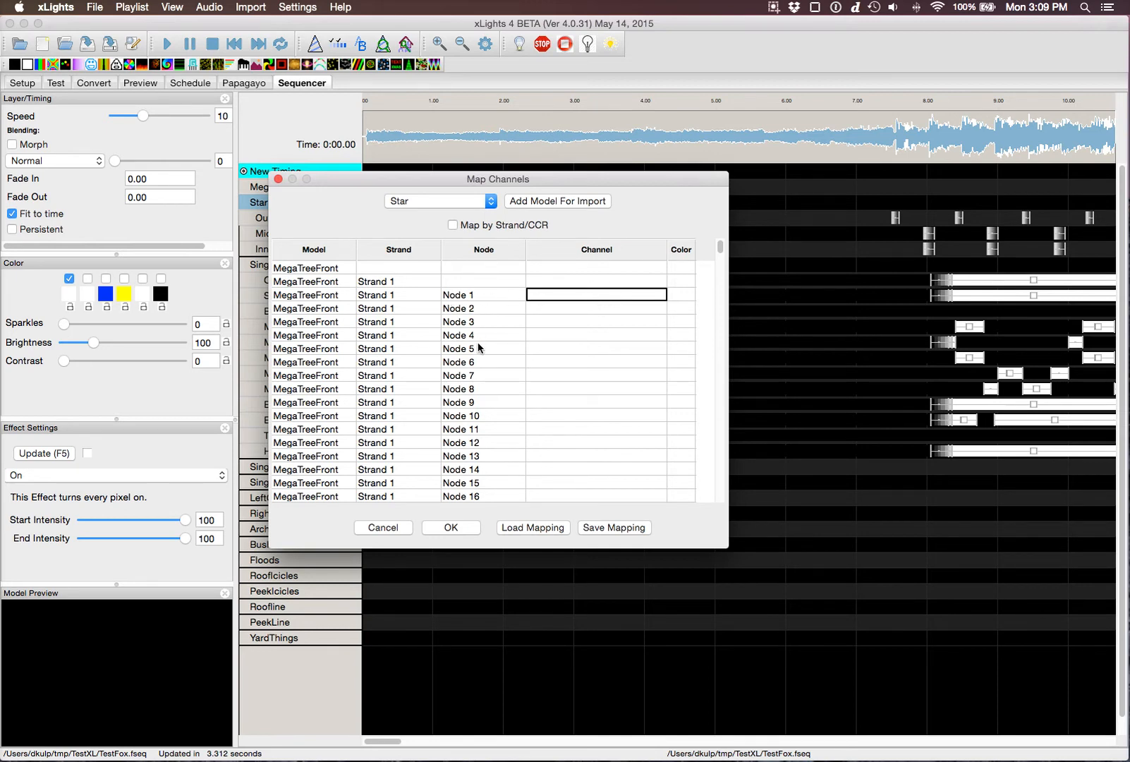
{"action": "left_click", "coordinate": [453, 225]}
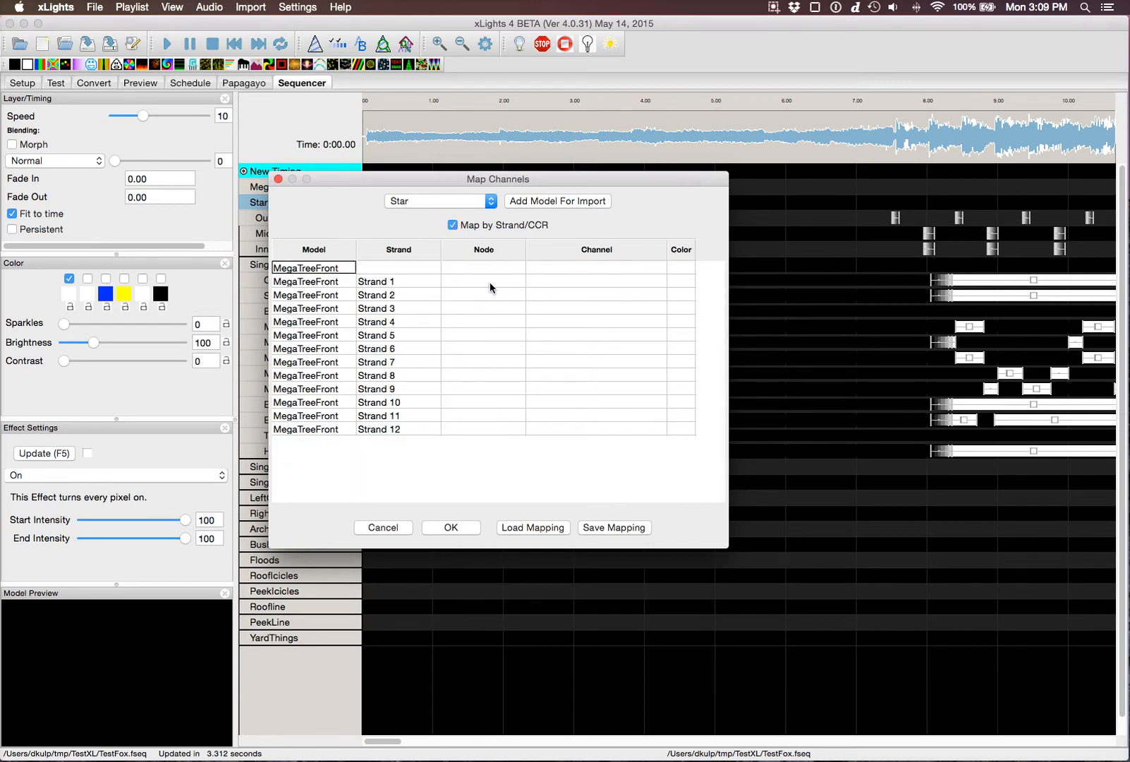
Map MegaTreeFront's Strand 1 to the MegaTree_S001 channel.
{"action": "left_click", "coordinate": [640, 282]}
{"action": "left_click", "coordinate": [665, 282]}
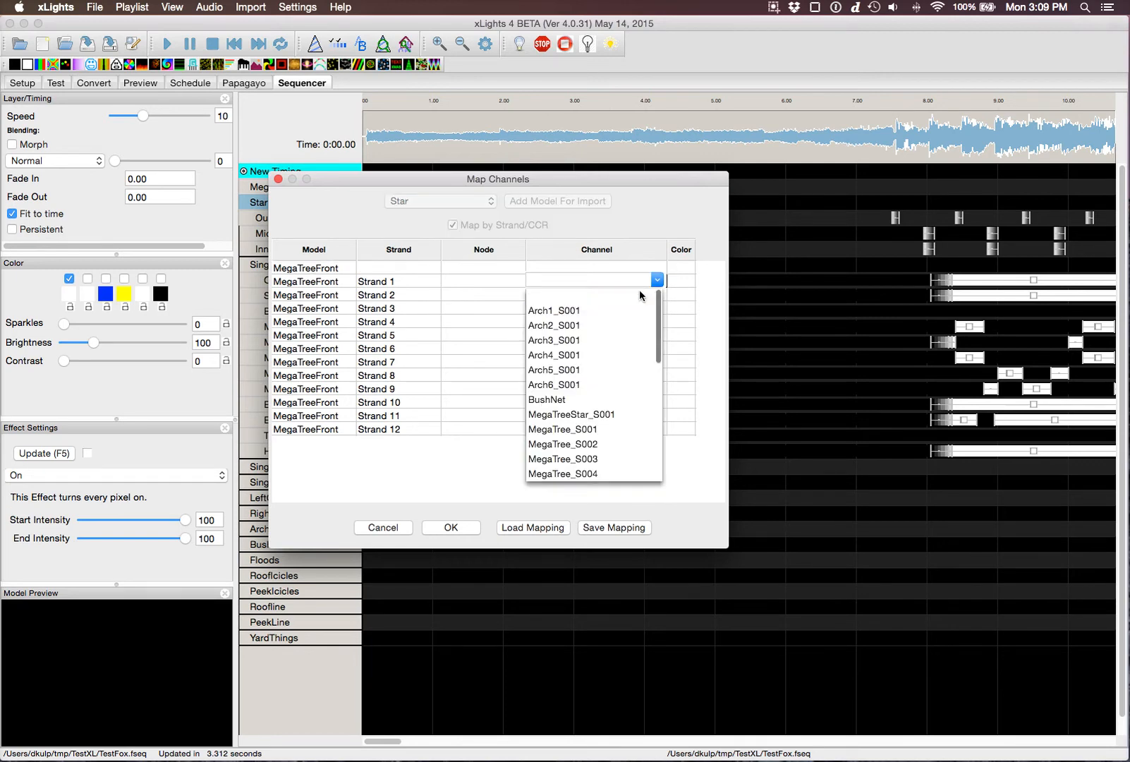
{"action": "scroll", "coordinate": [607, 363], "scroll_direction": "down", "scroll_amount": 2}
{"action": "scroll", "coordinate": [606, 364], "scroll_direction": "down", "scroll_amount": 2}
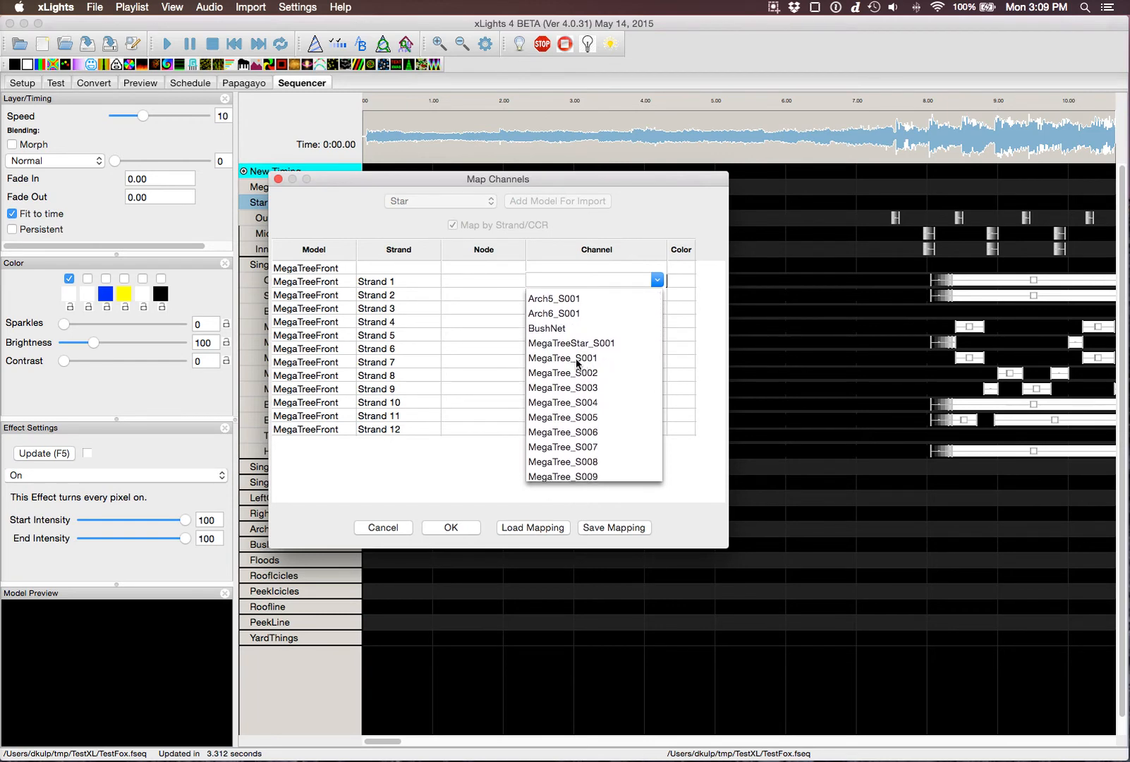
{"action": "left_click", "coordinate": [577, 359]}
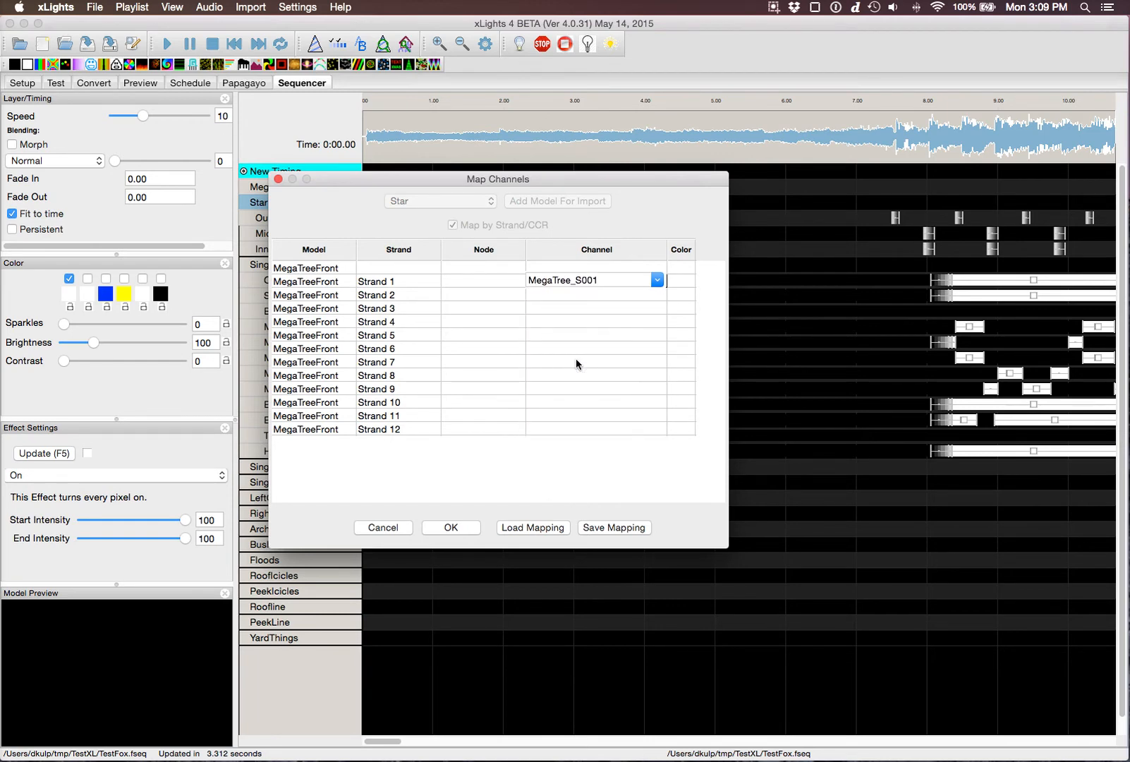
Map MegaTreeFront's Strand 2 to the MegaTree_S002 channel.
{"action": "left_click", "coordinate": [594, 294]}
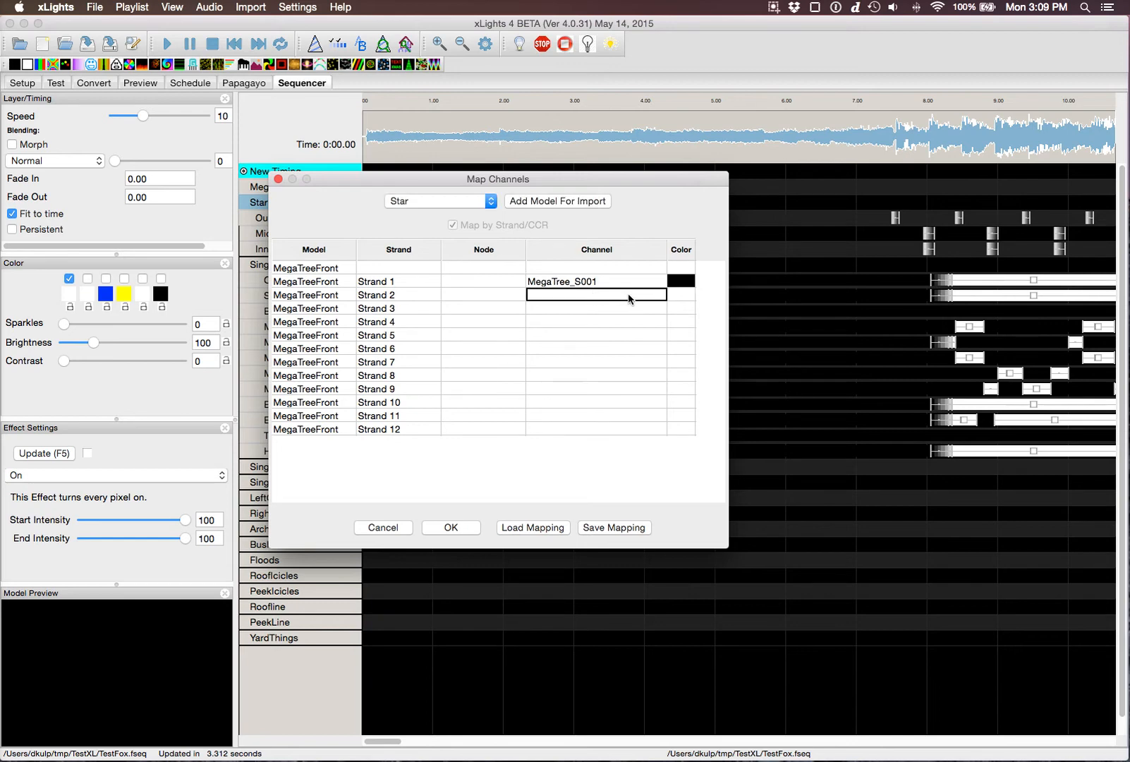
{"action": "left_click", "coordinate": [640, 294]}
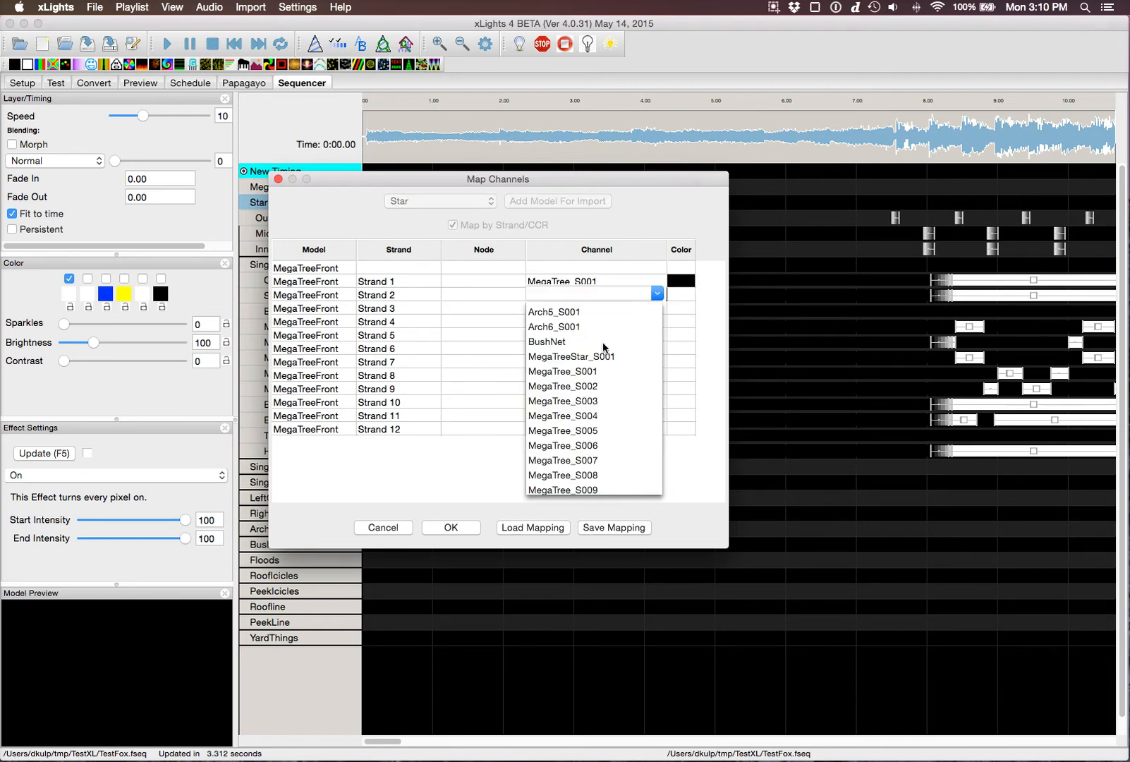
{"action": "left_click", "coordinate": [589, 385]}
{"action": "left_click", "coordinate": [670, 311]}
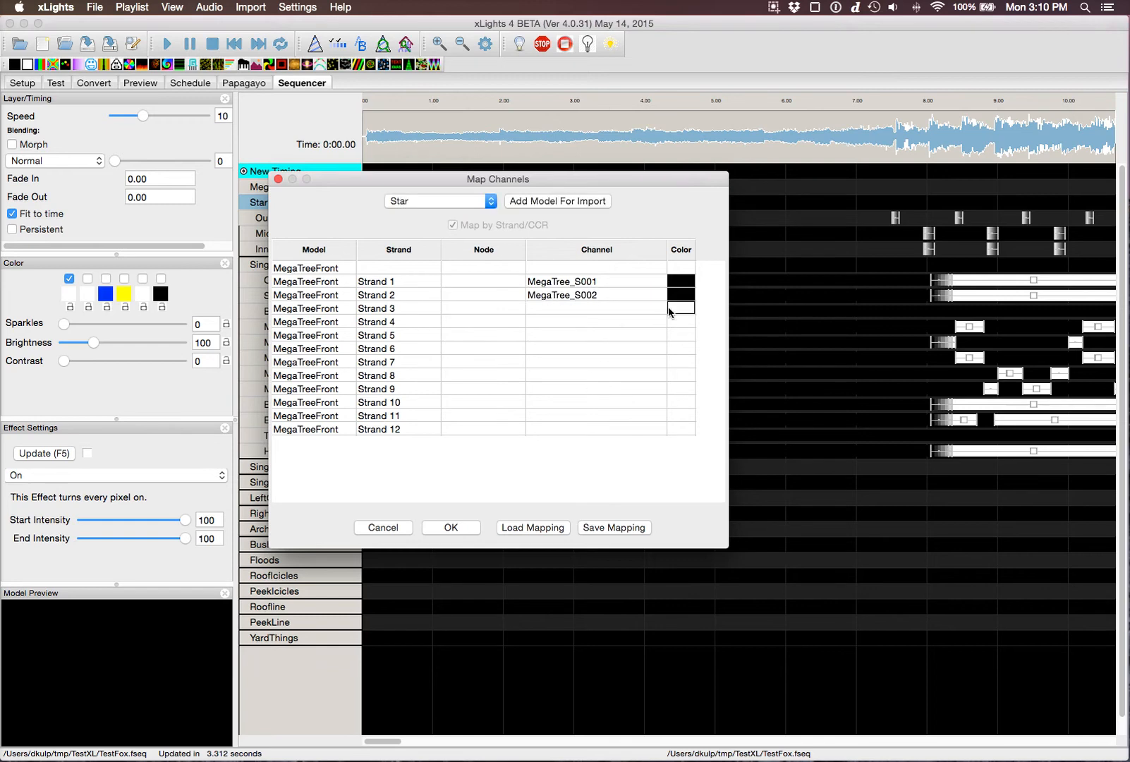
Map MegaTreeFront's Strand 3 to the MegaTree_S003 channel.
{"action": "left_click", "coordinate": [656, 308]}
{"action": "left_click", "coordinate": [656, 310]}
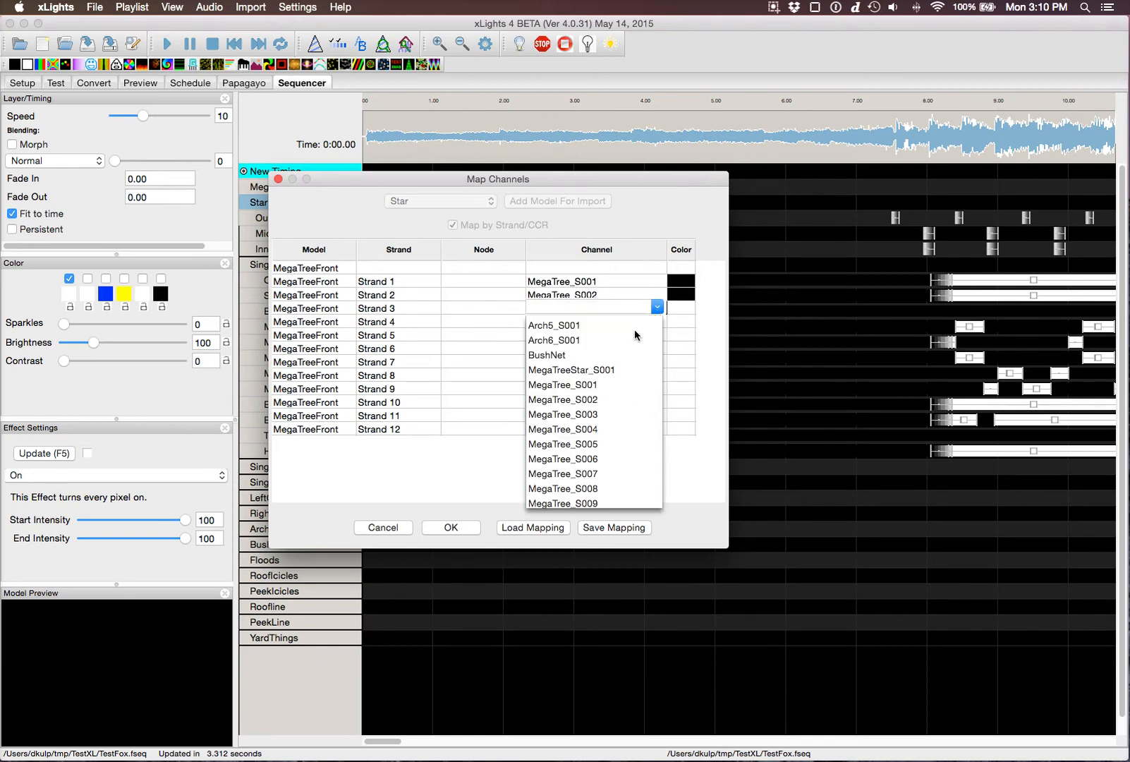
{"action": "left_click", "coordinate": [582, 414]}
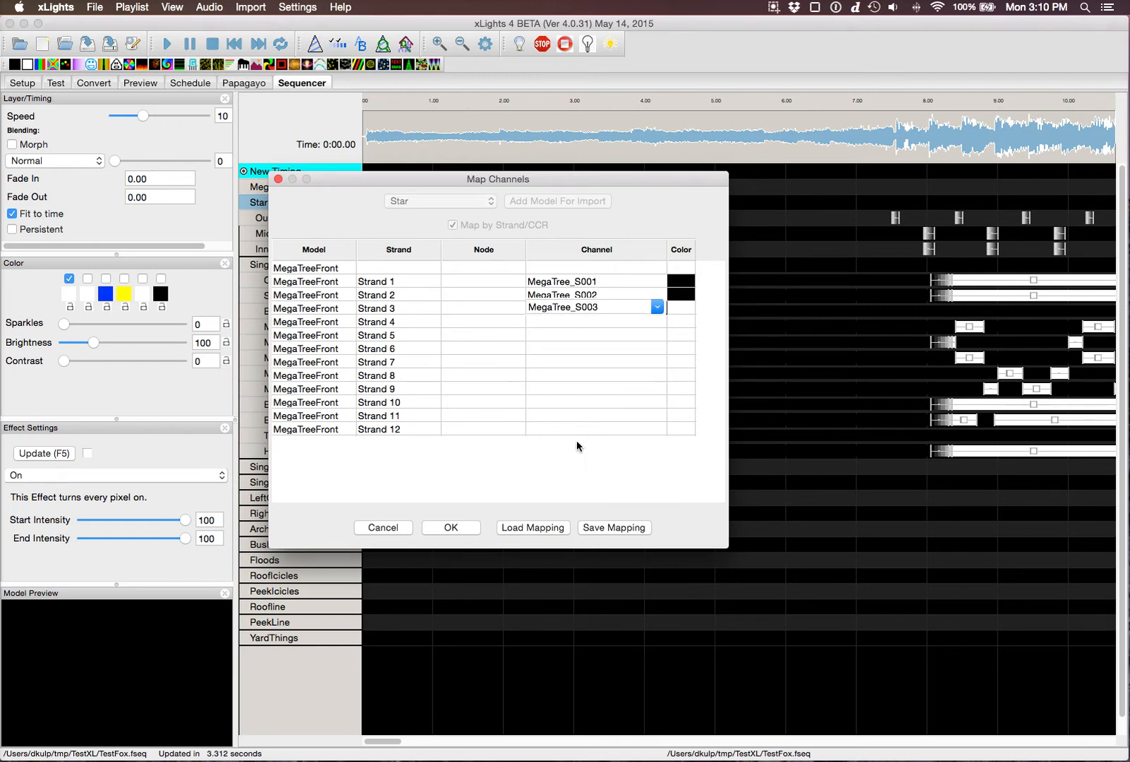
{"action": "left_click", "coordinate": [566, 402]}
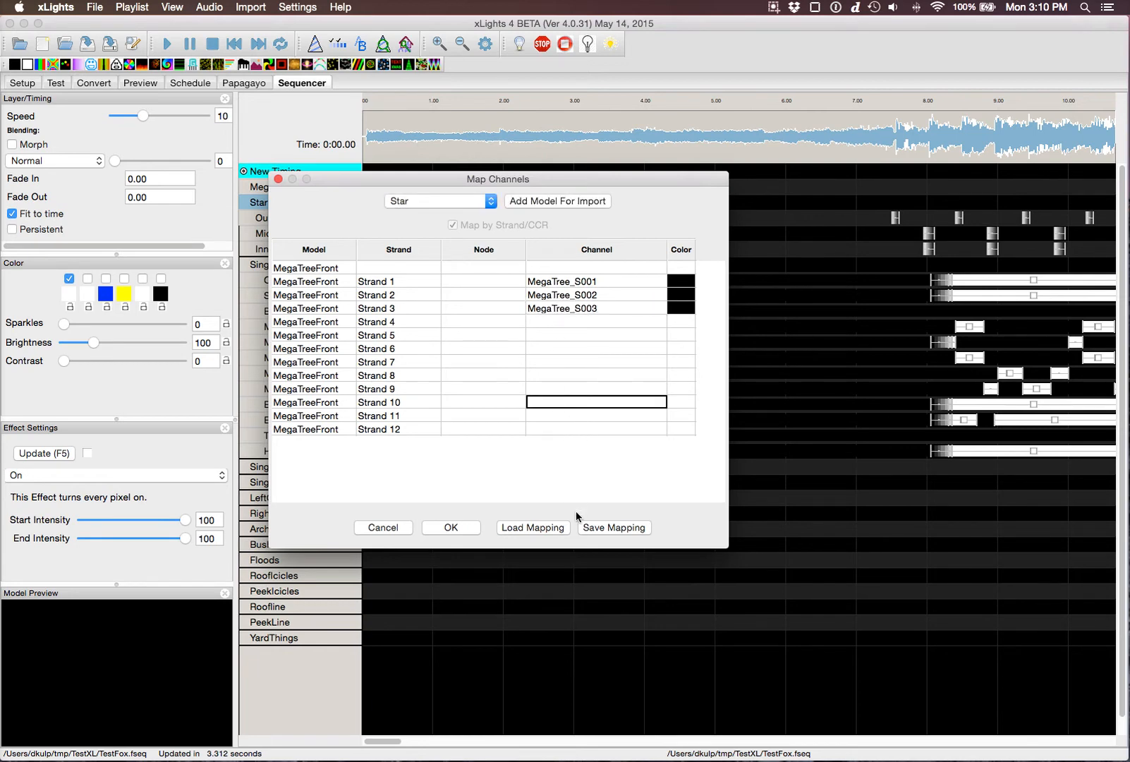
Load the saved mapping file TreeMapping for MegaTreeFront's strands and import the effects with it.
{"action": "left_click", "coordinate": [554, 527]}
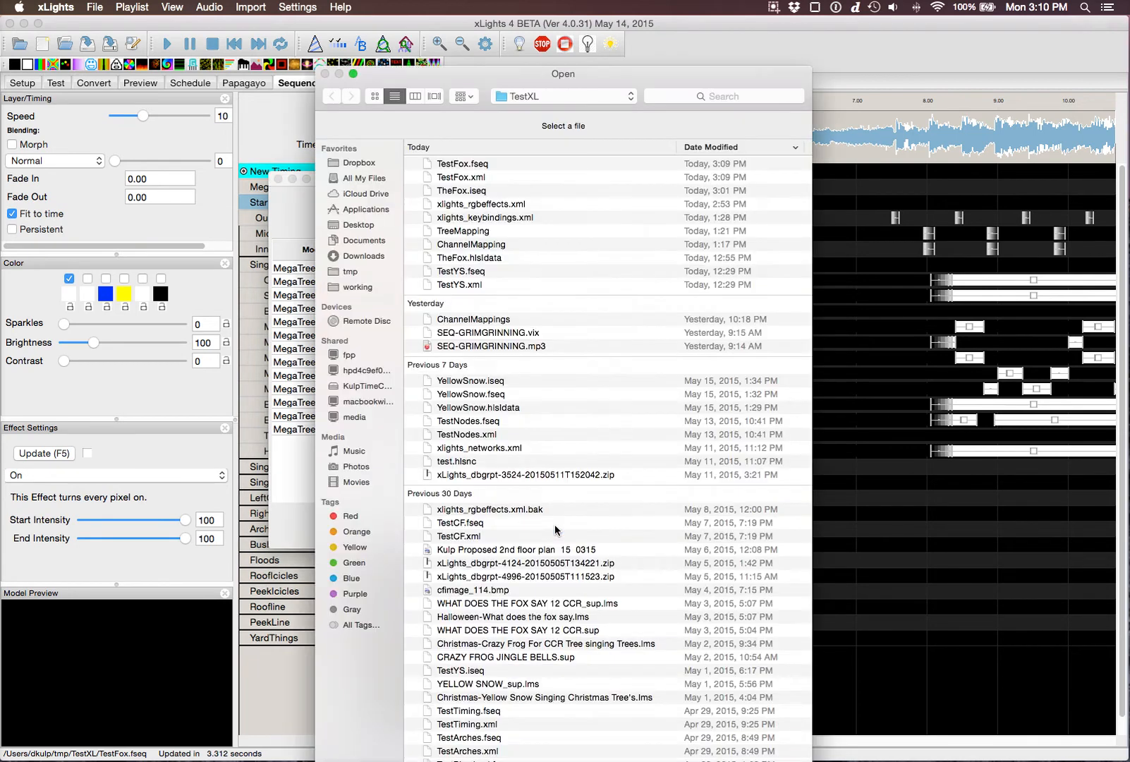
{"action": "double_click", "coordinate": [474, 231]}
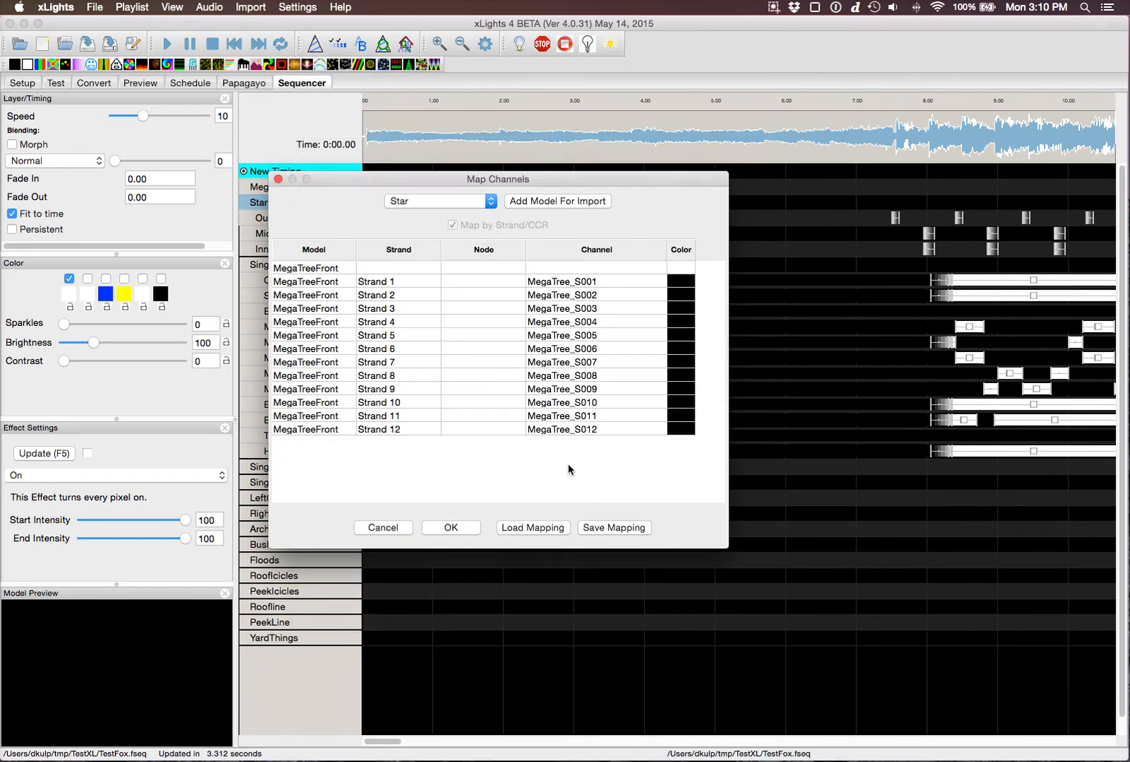
{"action": "left_click", "coordinate": [457, 530]}
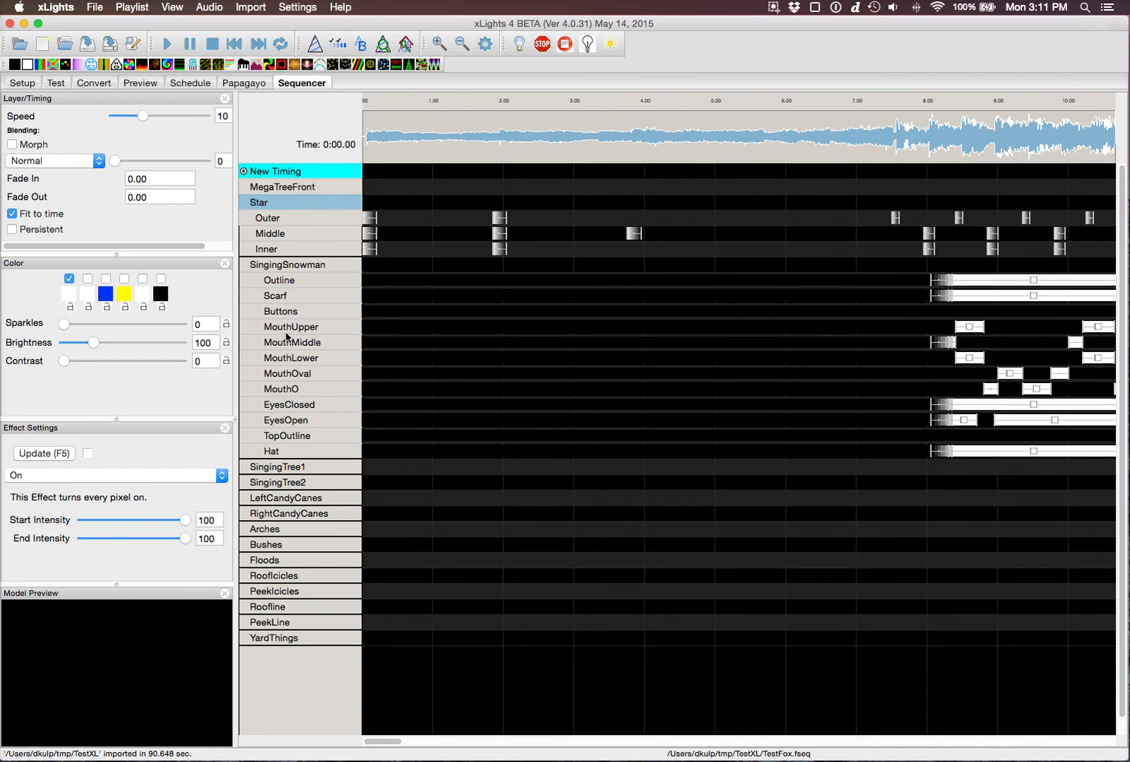
Expand MegaTreeFront down to the nodes of Strand 1 and examine the imported effects along the timeline.
{"action": "double_click", "coordinate": [302, 189]}
{"action": "double_click", "coordinate": [303, 203]}
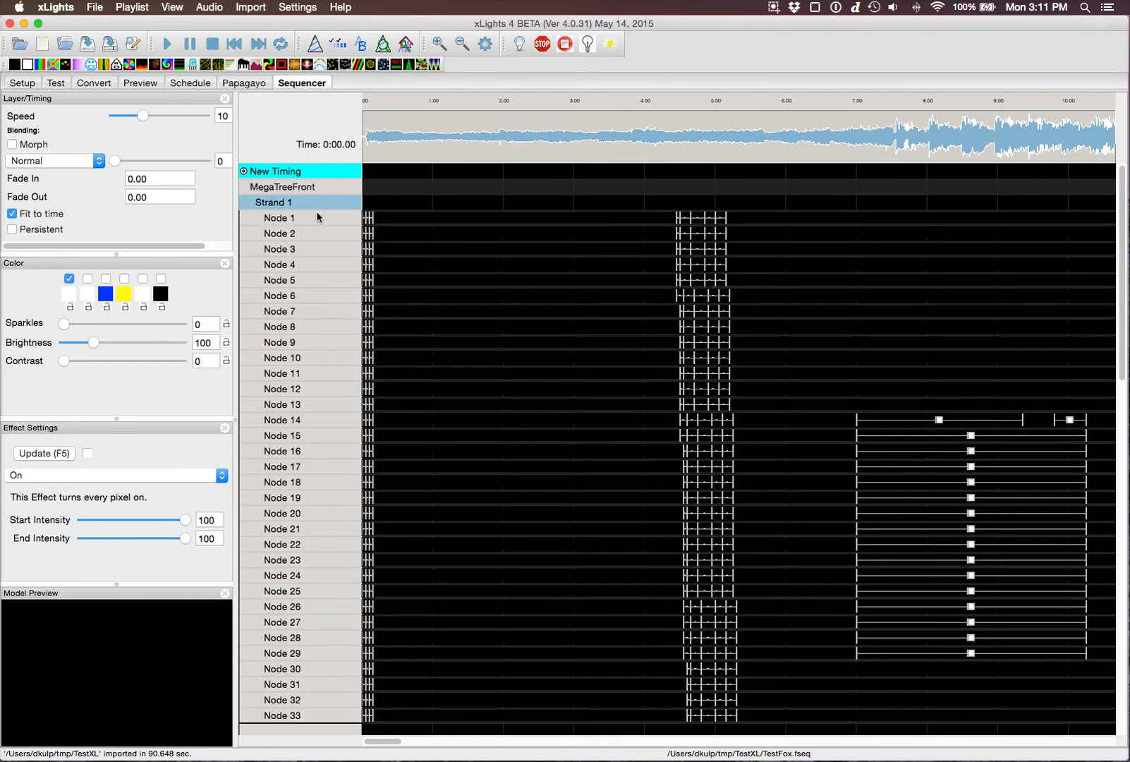
{"action": "scroll", "coordinate": [650, 415], "scroll_direction": "right", "scroll_amount": 15}
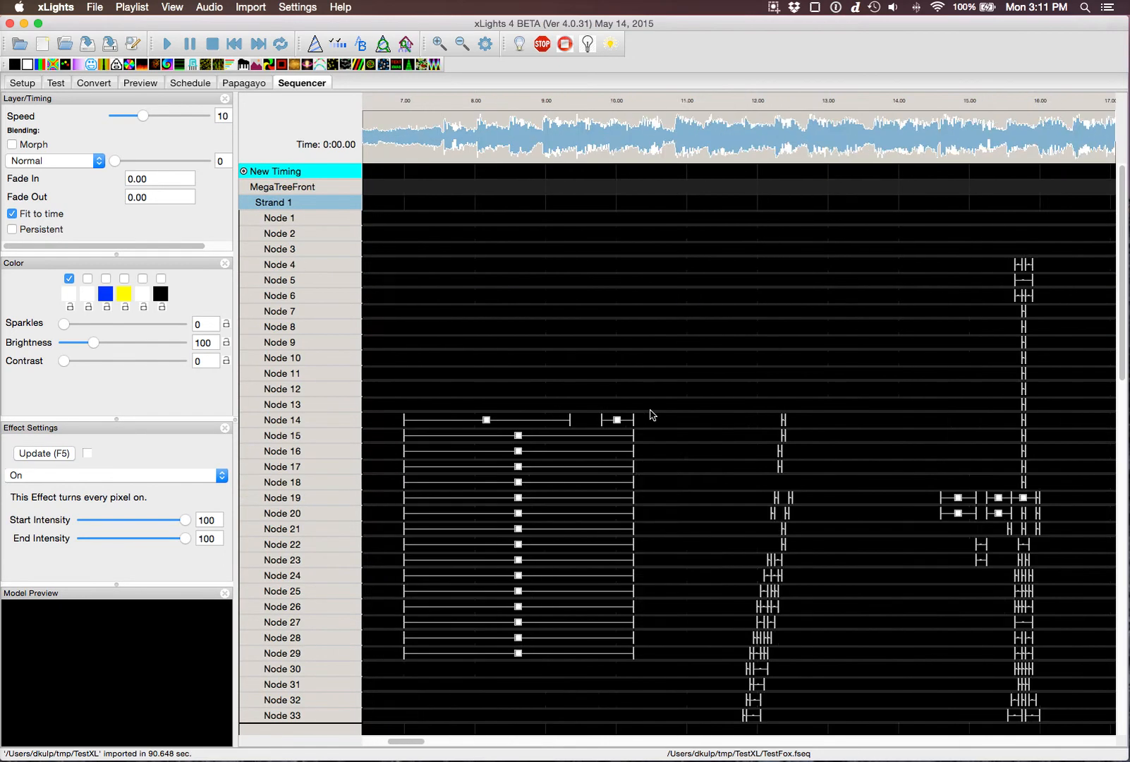
Render all the effects imported onto MegaTreeFront's Strand 1 nodes.
{"action": "scroll", "coordinate": [650, 414], "scroll_direction": "down", "scroll_amount": 1}
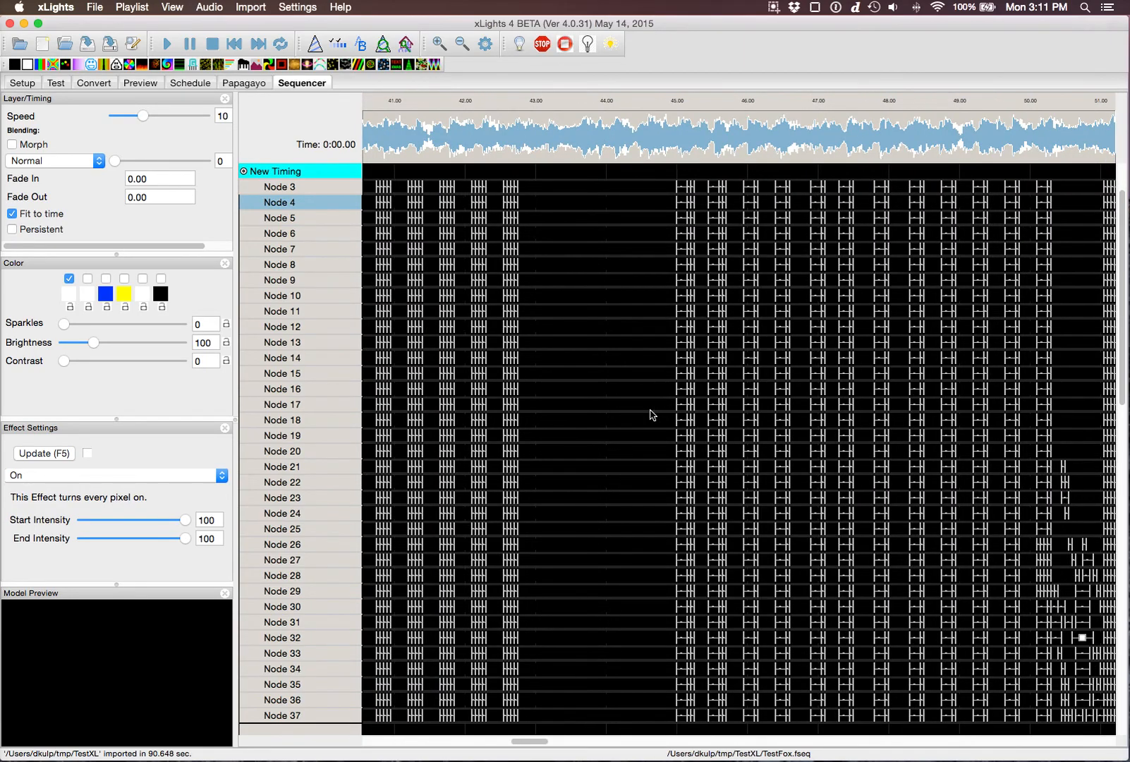
{"action": "scroll", "coordinate": [650, 415], "scroll_direction": "down", "scroll_amount": 1}
{"action": "scroll", "coordinate": [650, 415], "scroll_direction": "left", "scroll_amount": 10}
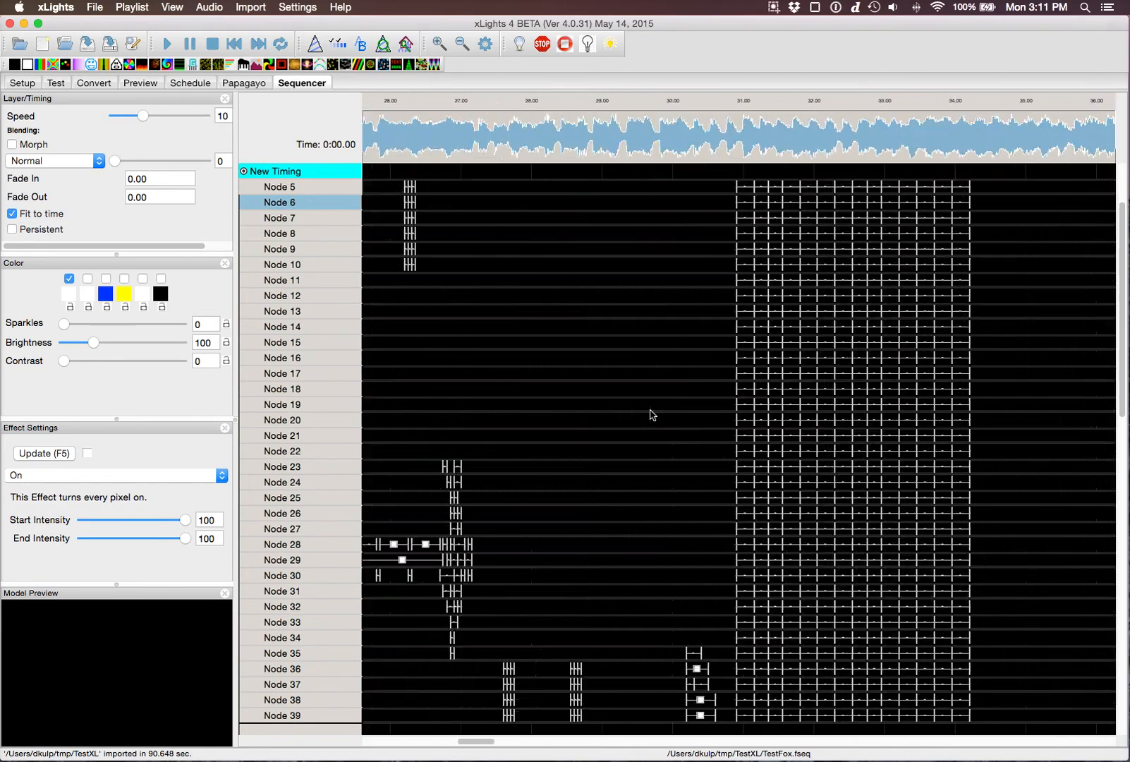
{"action": "scroll", "coordinate": [650, 415], "scroll_direction": "left", "scroll_amount": 17}
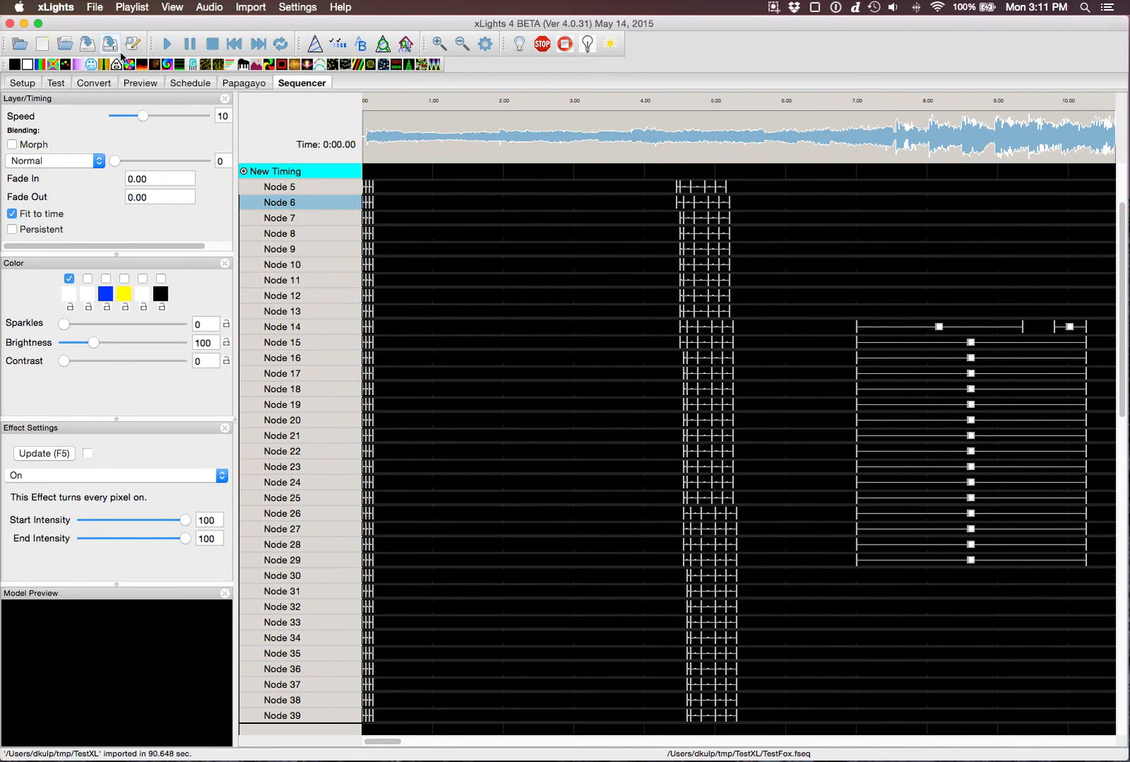
{"action": "left_click", "coordinate": [133, 45]}
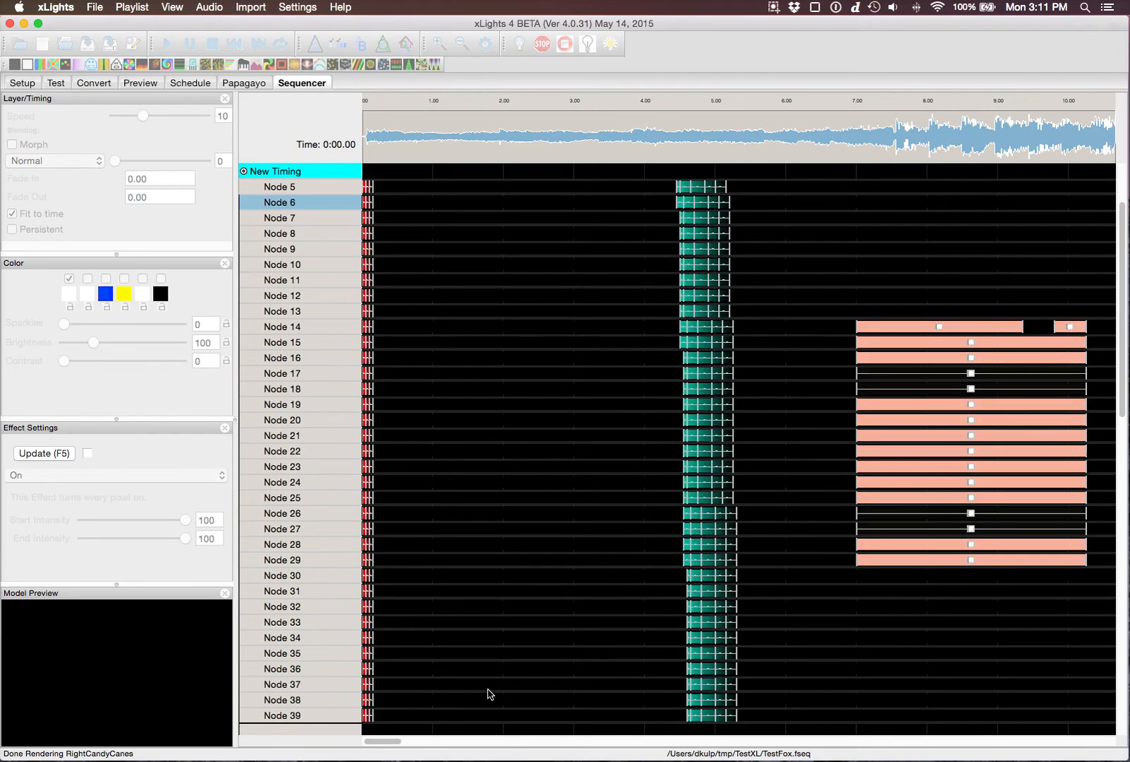
Examine the rendered node effects along the whole timeline and preview the long Node 28 effect around 1:10.
{"action": "scroll", "coordinate": [490, 693], "scroll_direction": "right", "scroll_amount": 10}
{"action": "scroll", "coordinate": [490, 694], "scroll_direction": "right", "scroll_amount": 20}
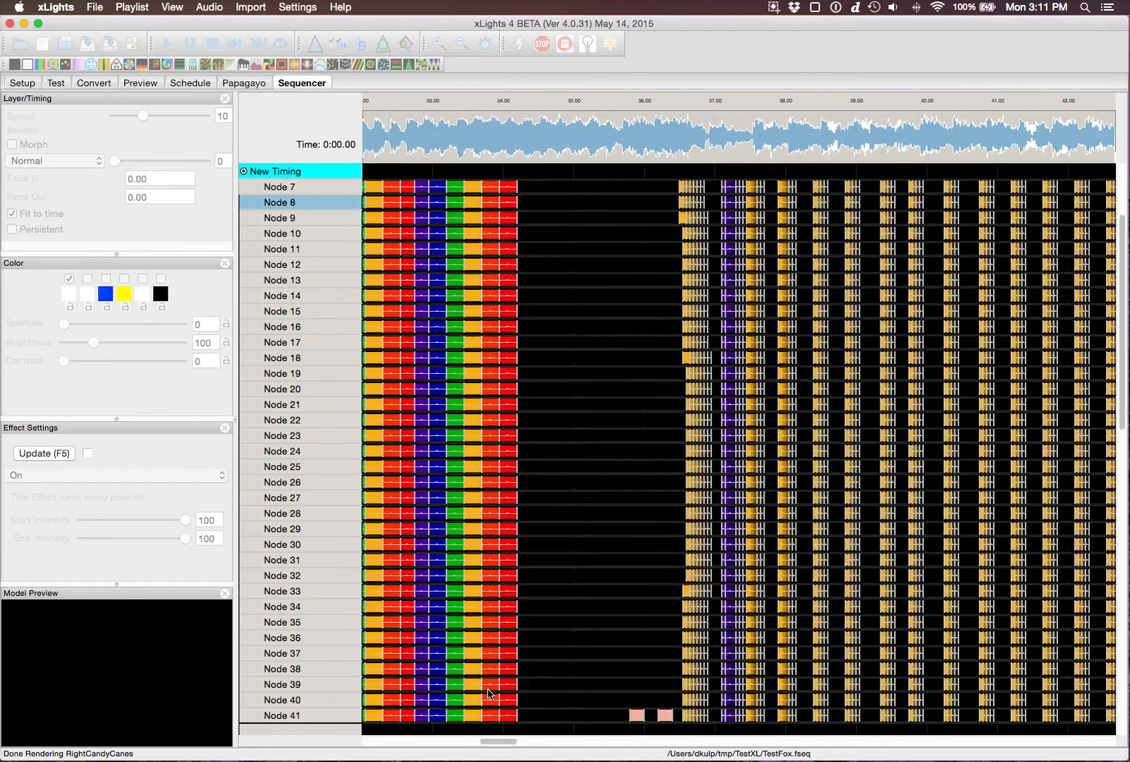
{"action": "scroll", "coordinate": [490, 693], "scroll_direction": "down", "scroll_amount": 1}
{"action": "scroll", "coordinate": [490, 693], "scroll_direction": "left", "scroll_amount": 5}
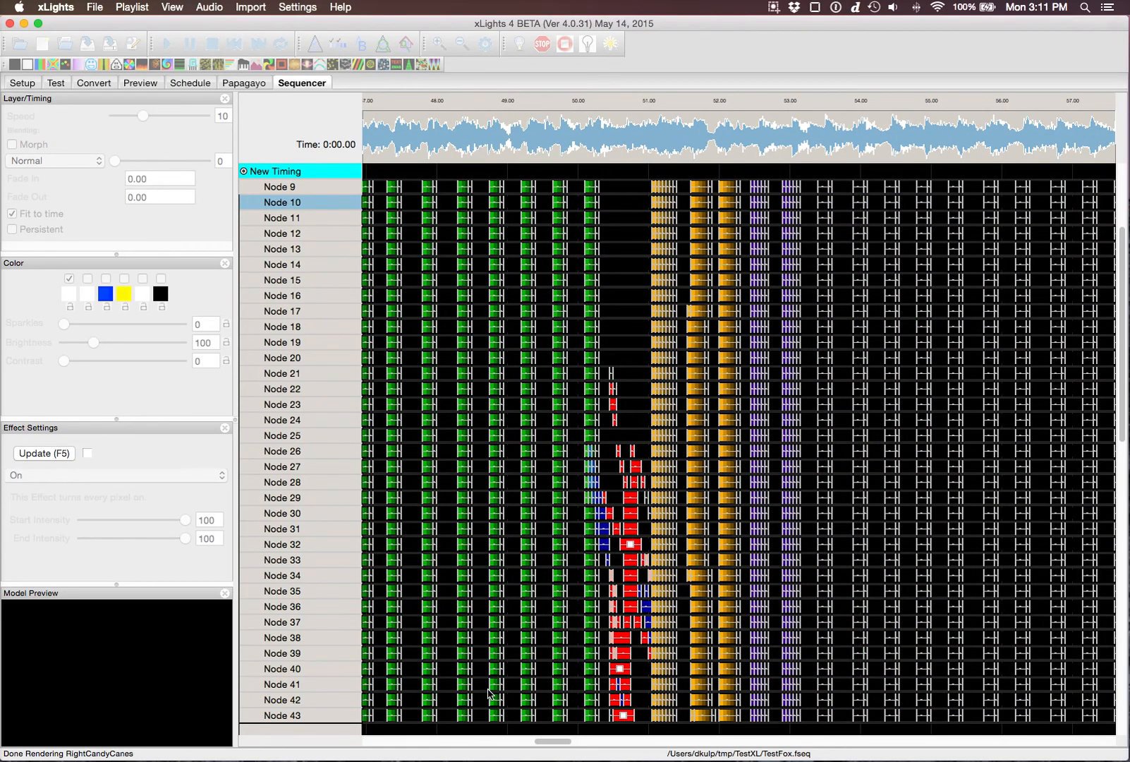
{"action": "scroll", "coordinate": [598, 645], "scroll_direction": "right", "scroll_amount": 12}
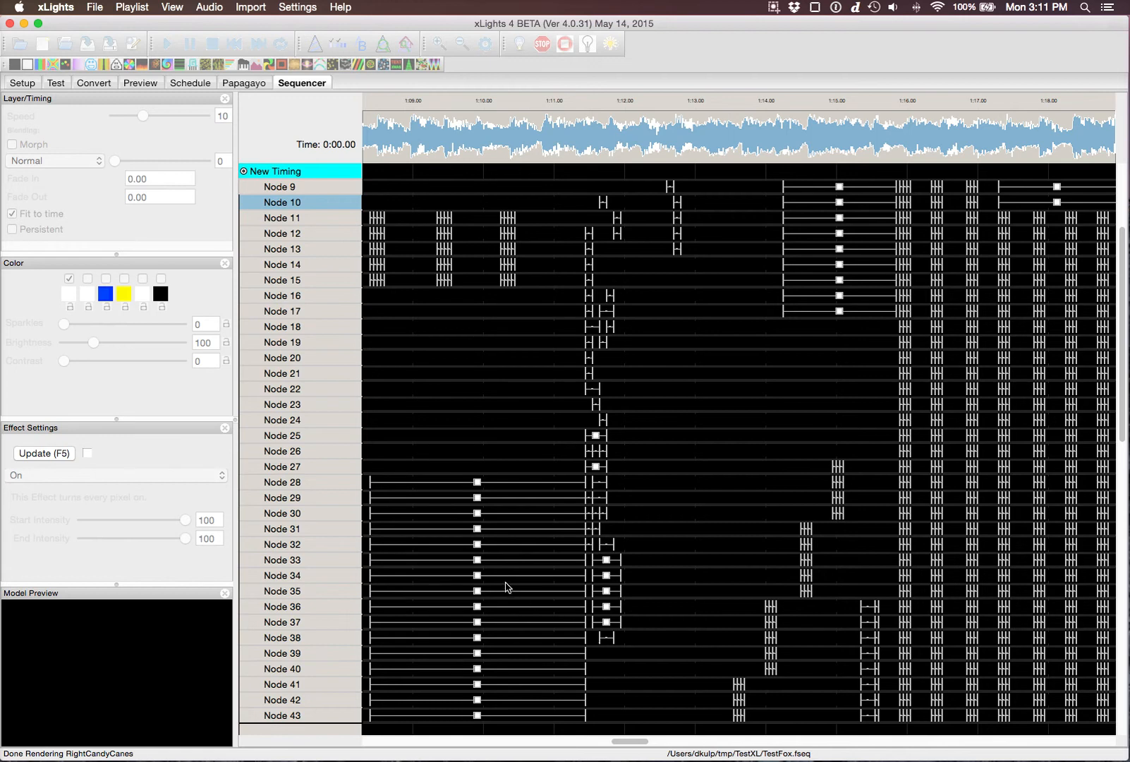
{"action": "left_click", "coordinate": [478, 485]}
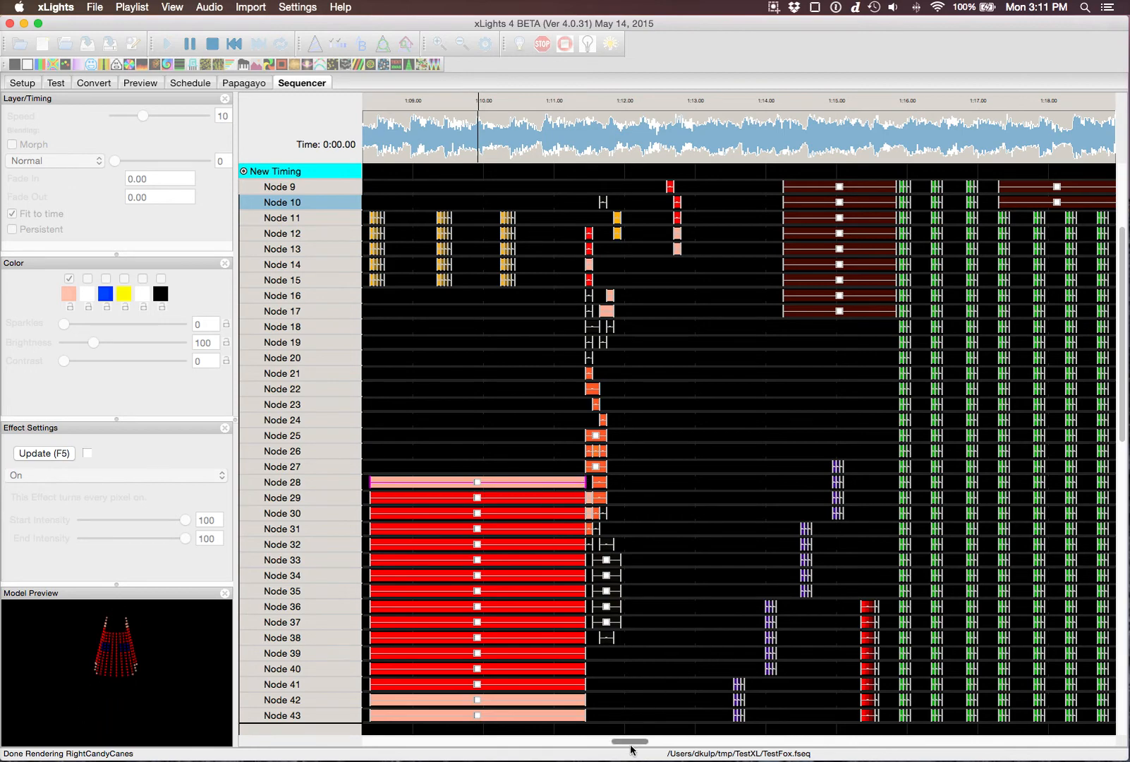
{"action": "left_click_drag", "start_coordinate": [630, 741], "coordinate": [998, 740]}
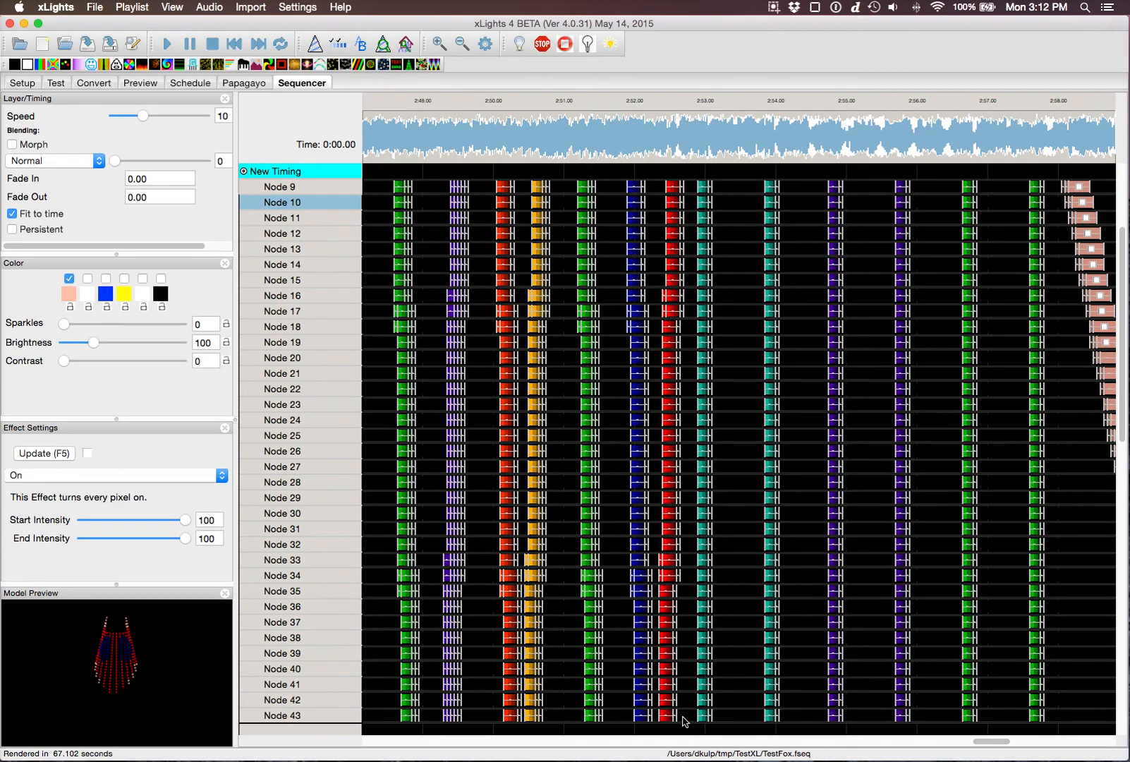
{"action": "left_click_drag", "start_coordinate": [991, 740], "coordinate": [259, 705]}
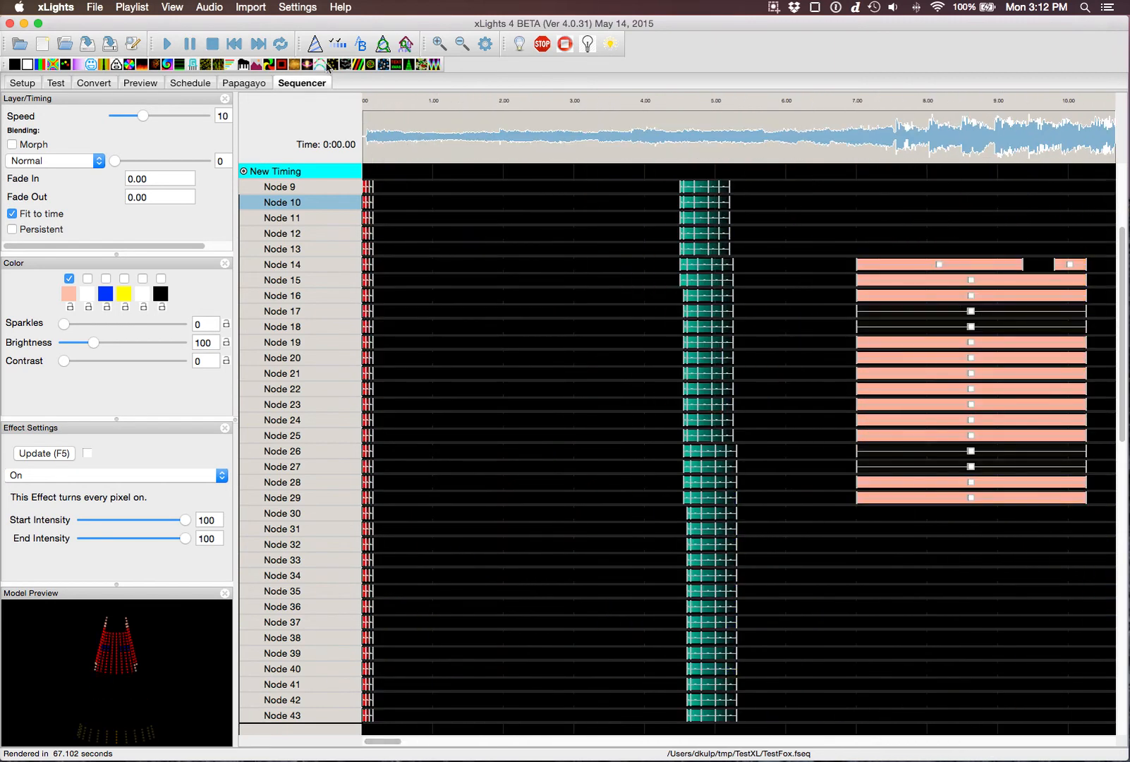
Play the sequence in the House Preview from about 3.4 seconds, and close the preview after stopping playback.
{"action": "left_click", "coordinate": [408, 46]}
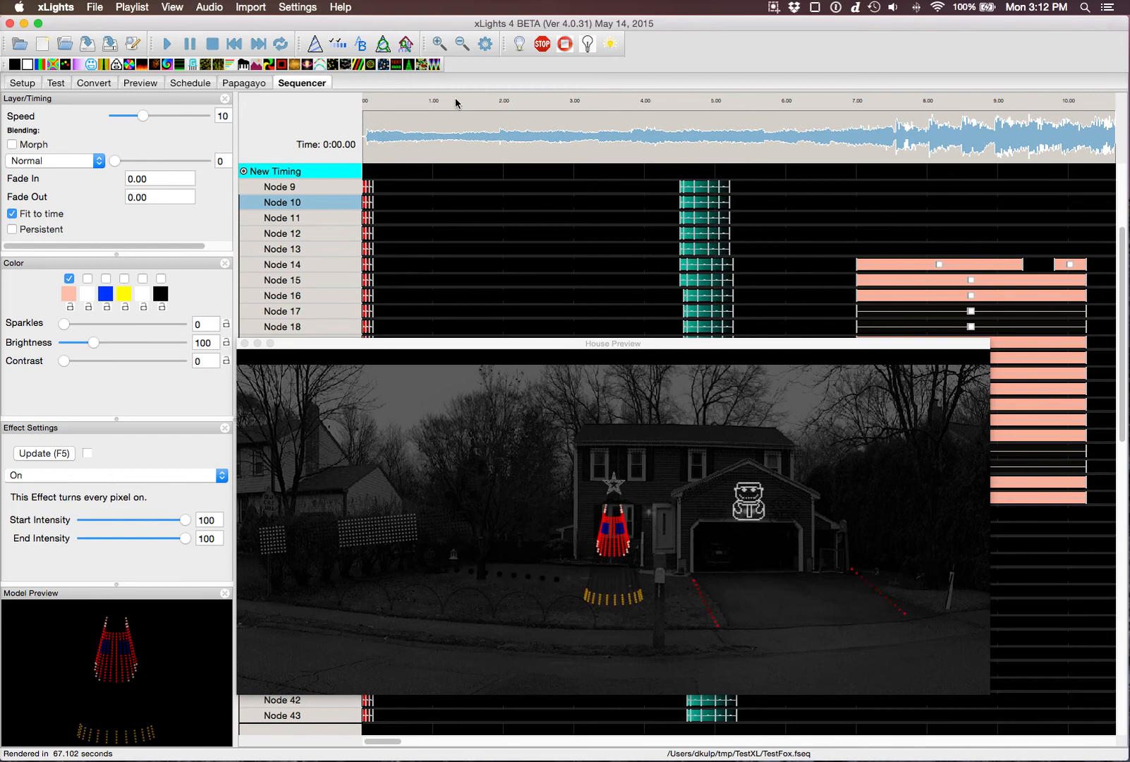
{"action": "left_click", "coordinate": [608, 105]}
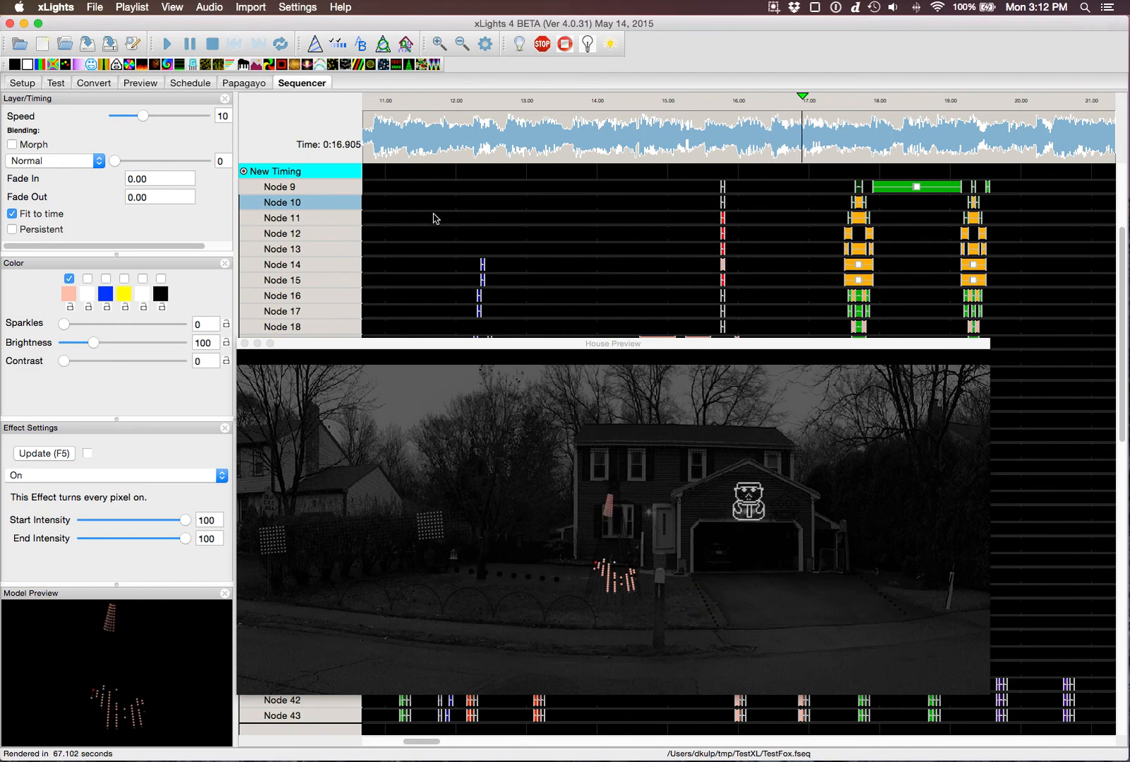
{"action": "left_click", "coordinate": [212, 45]}
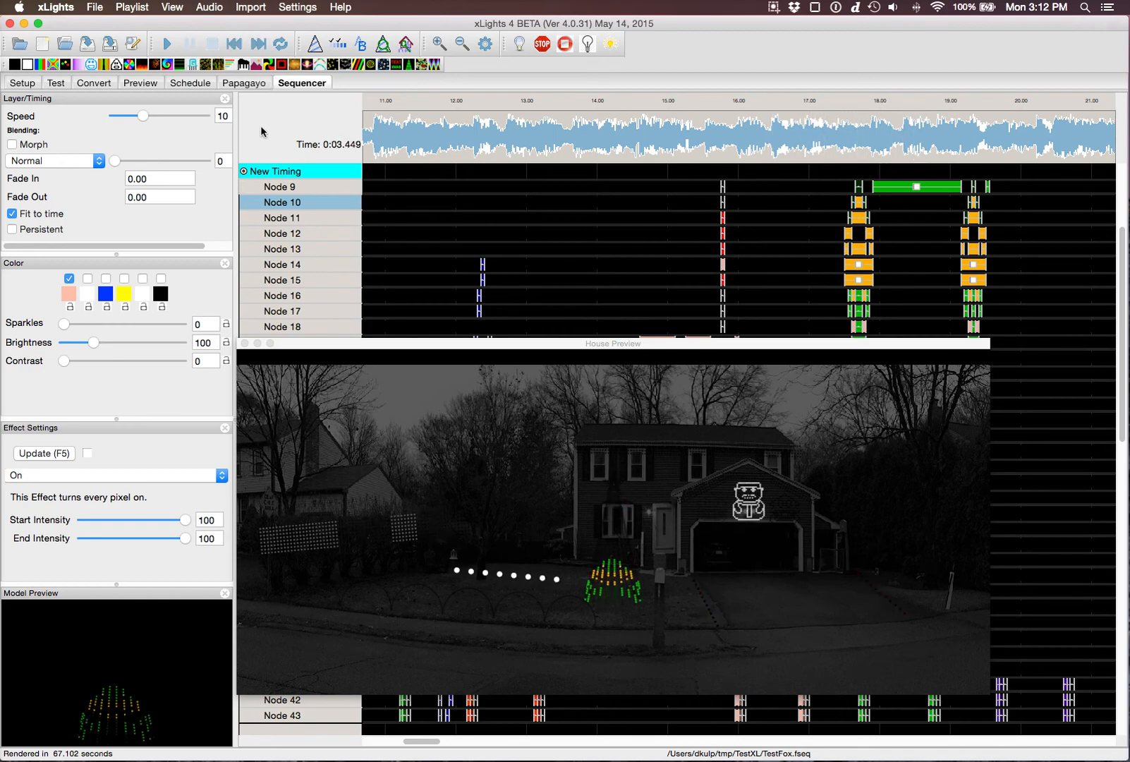
{"action": "left_click", "coordinate": [401, 48]}
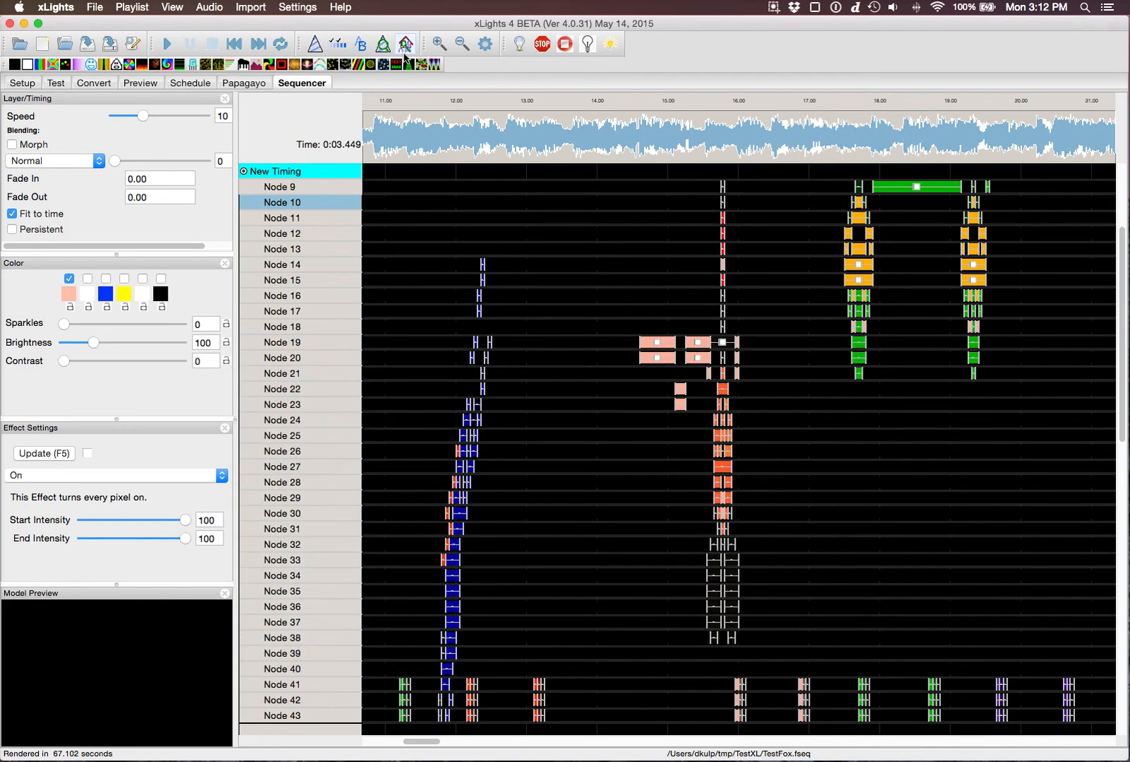
Reopen the TestFox.xml sequence and expand MegaTreeFront to show its strands.
{"action": "left_click", "coordinate": [71, 47]}
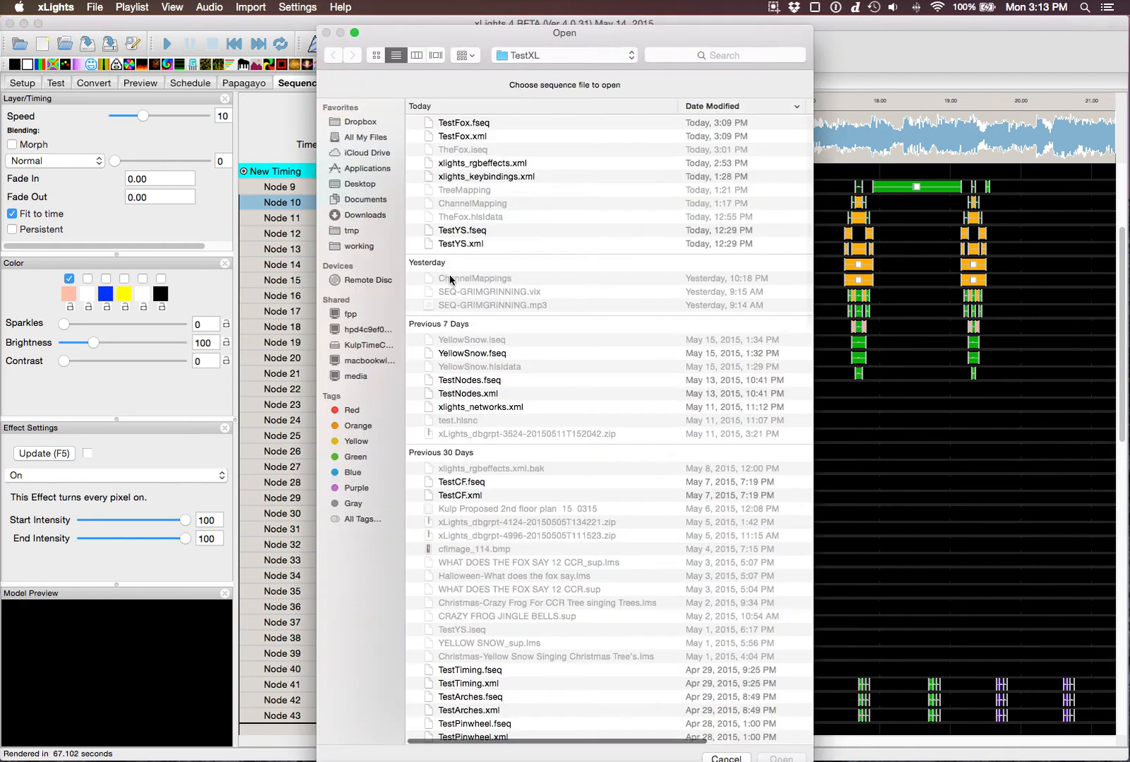
{"action": "left_click", "coordinate": [462, 140]}
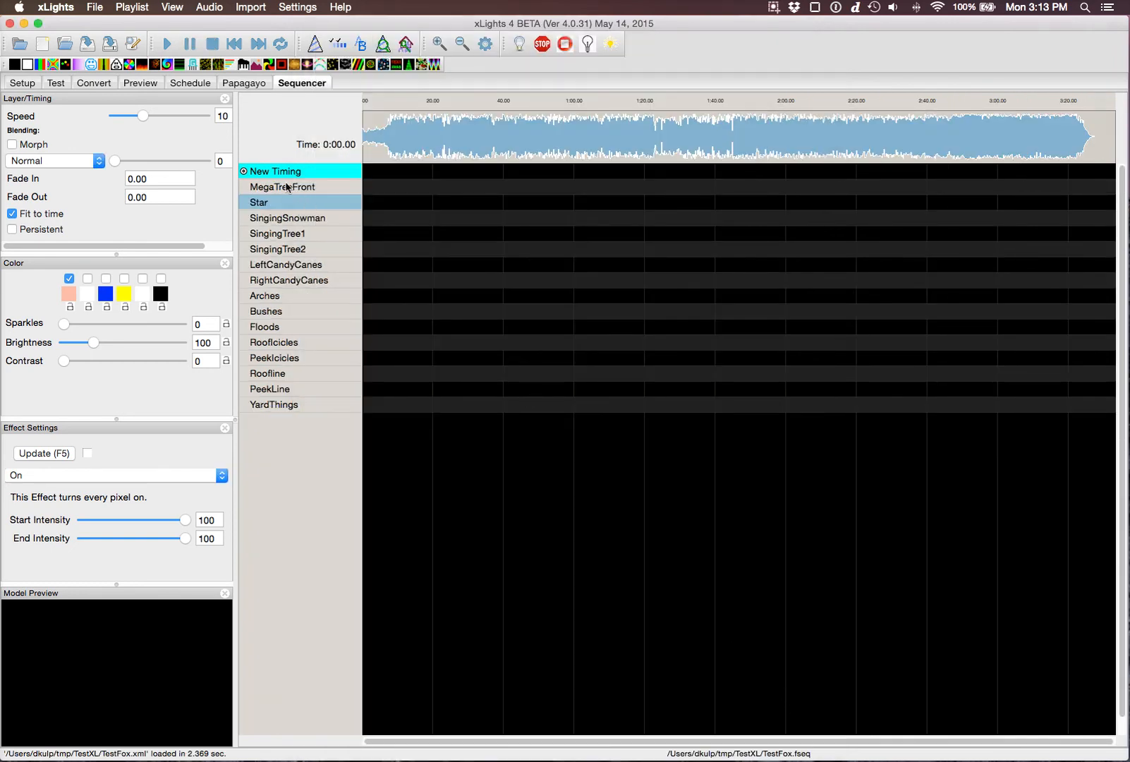
{"action": "double_click", "coordinate": [282, 187]}
{"action": "double_click", "coordinate": [282, 203]}
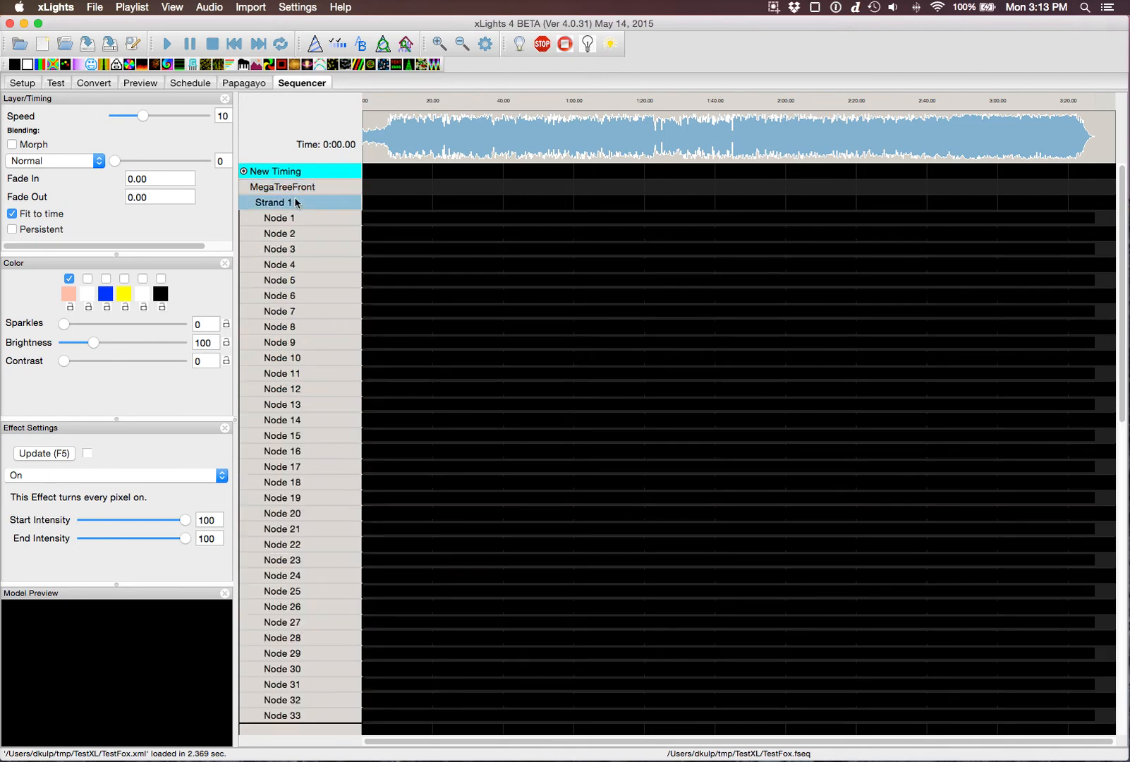
{"action": "double_click", "coordinate": [292, 203]}
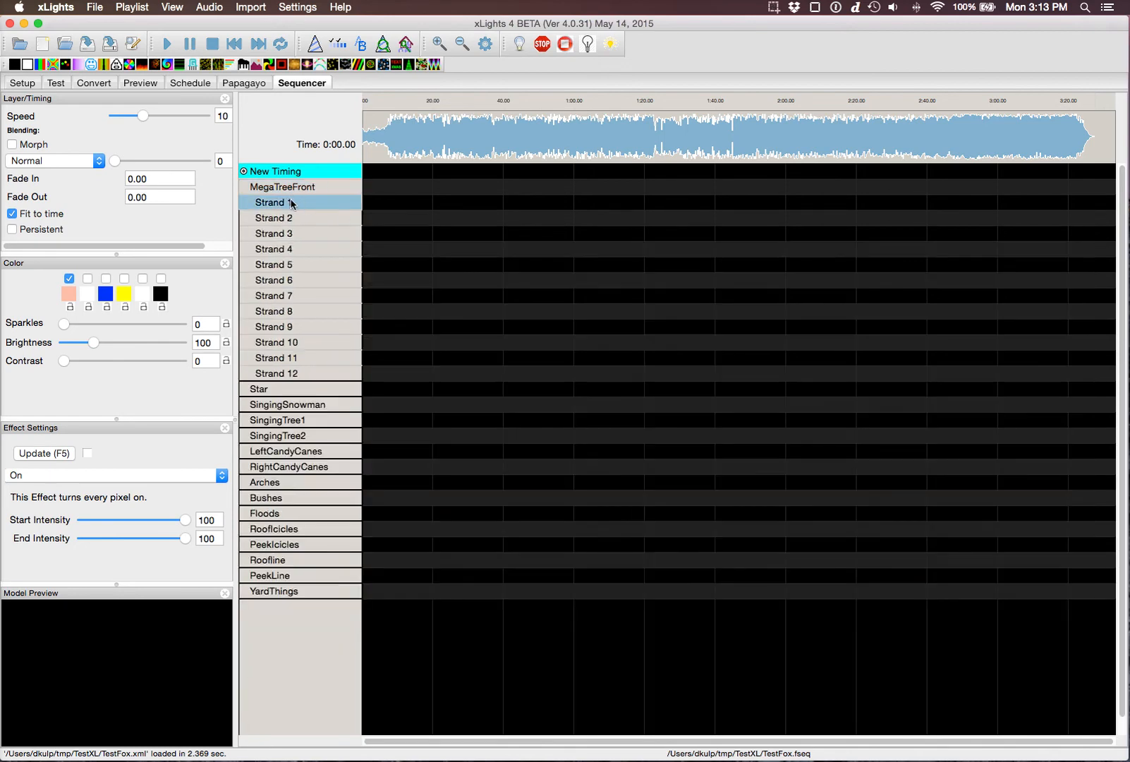
Import effects from WHAT DOES THE FOX SAY 12 CCR.sup into MegaTreeFront with X size 12, Y size 50 and zero Y offset.
{"action": "left_click", "coordinate": [252, 7]}
{"action": "left_click", "coordinate": [268, 23]}
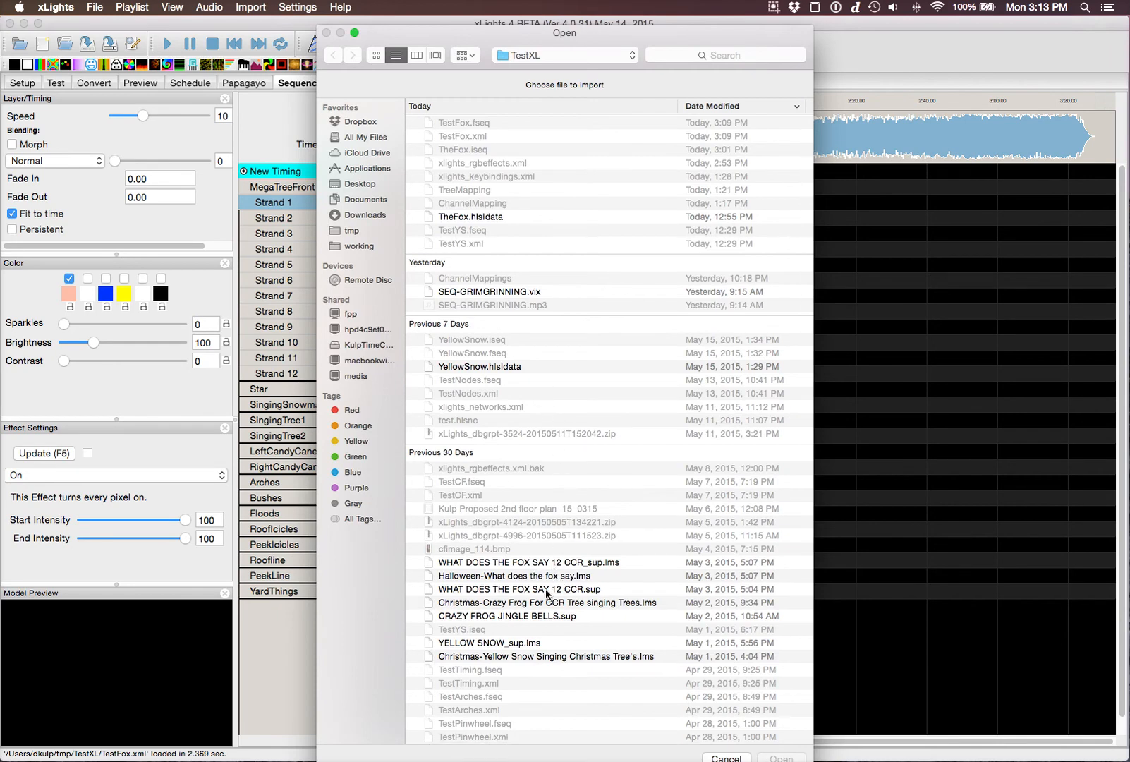
{"action": "double_click", "coordinate": [541, 591]}
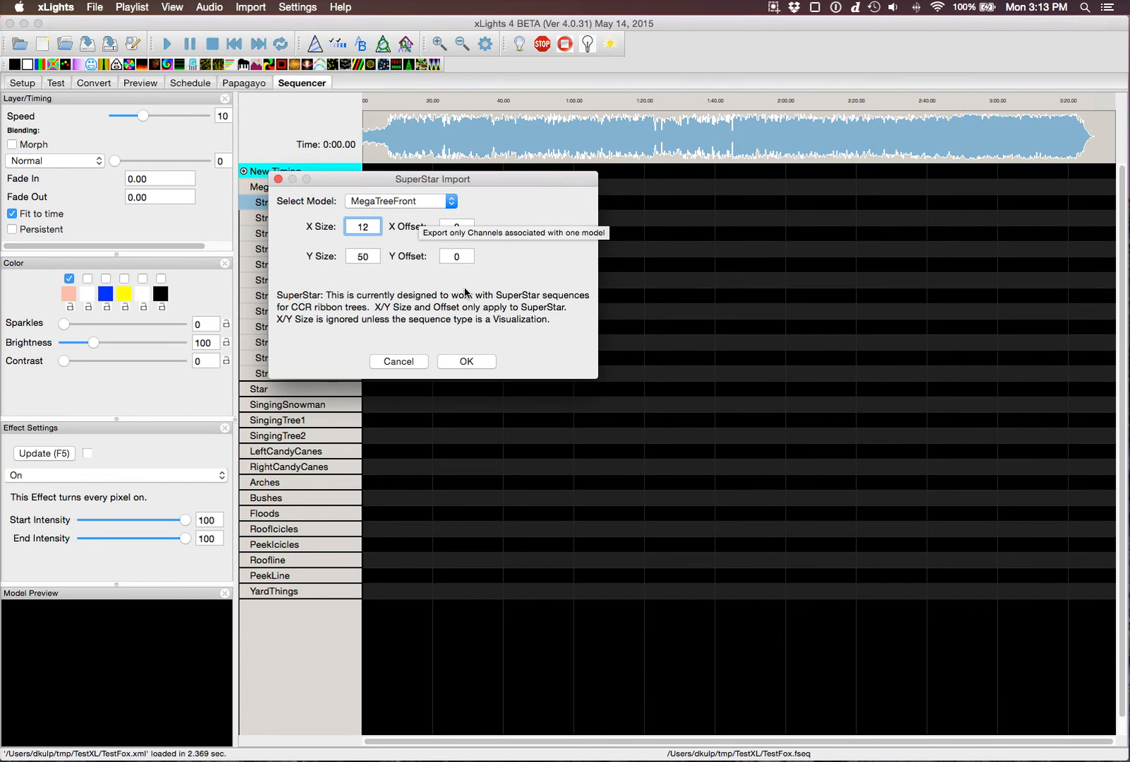
{"action": "left_click", "coordinate": [464, 362]}
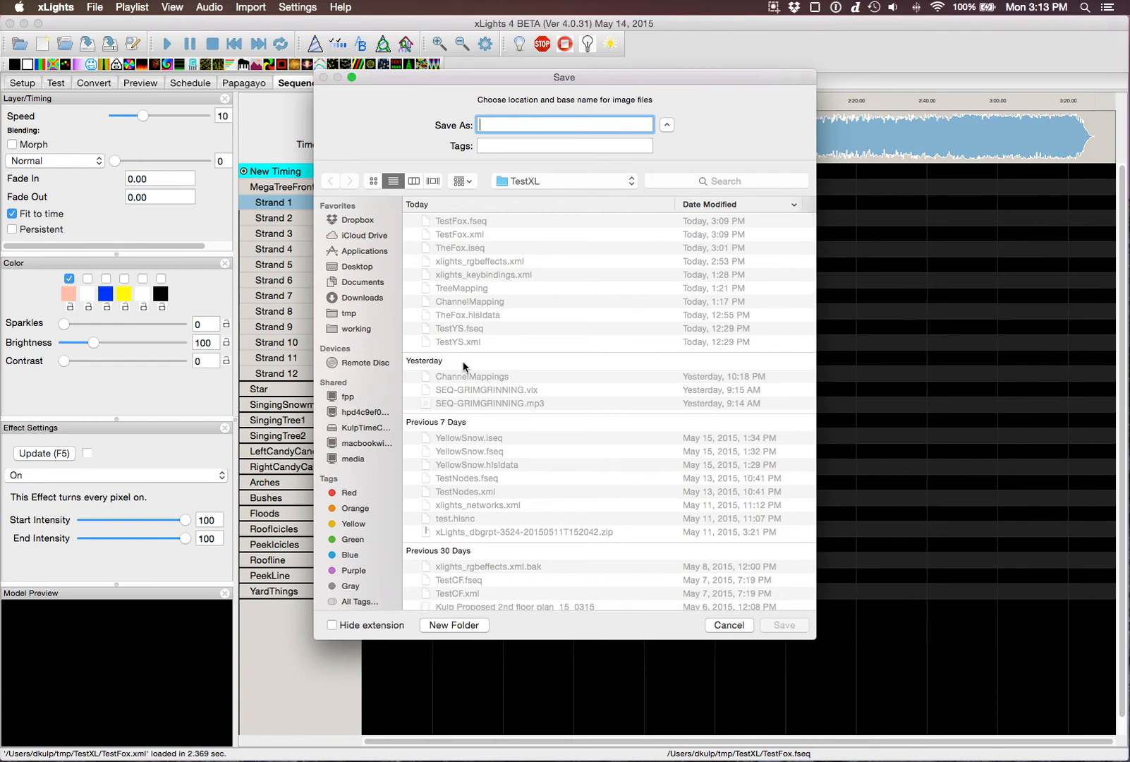
Save the imported image files in /tmp with the base name fox.
{"action": "type", "text": "/"}
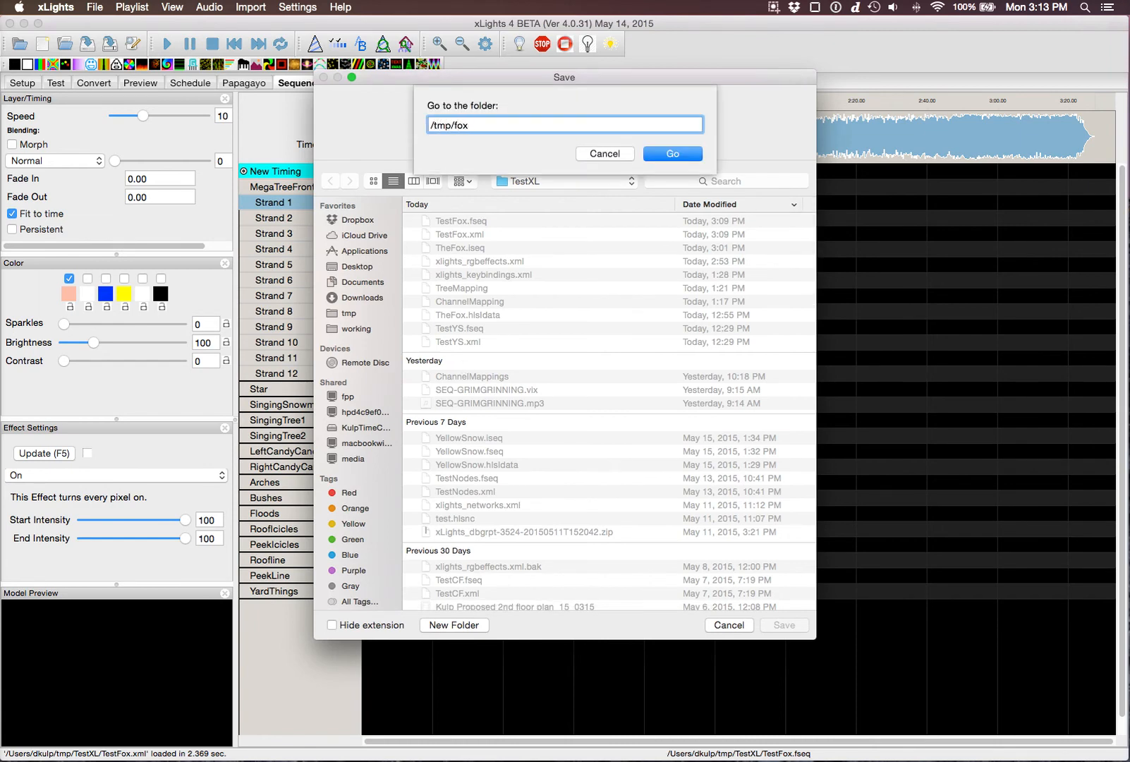
{"action": "key", "text": "Delete"}
{"action": "left_click", "coordinate": [668, 155]}
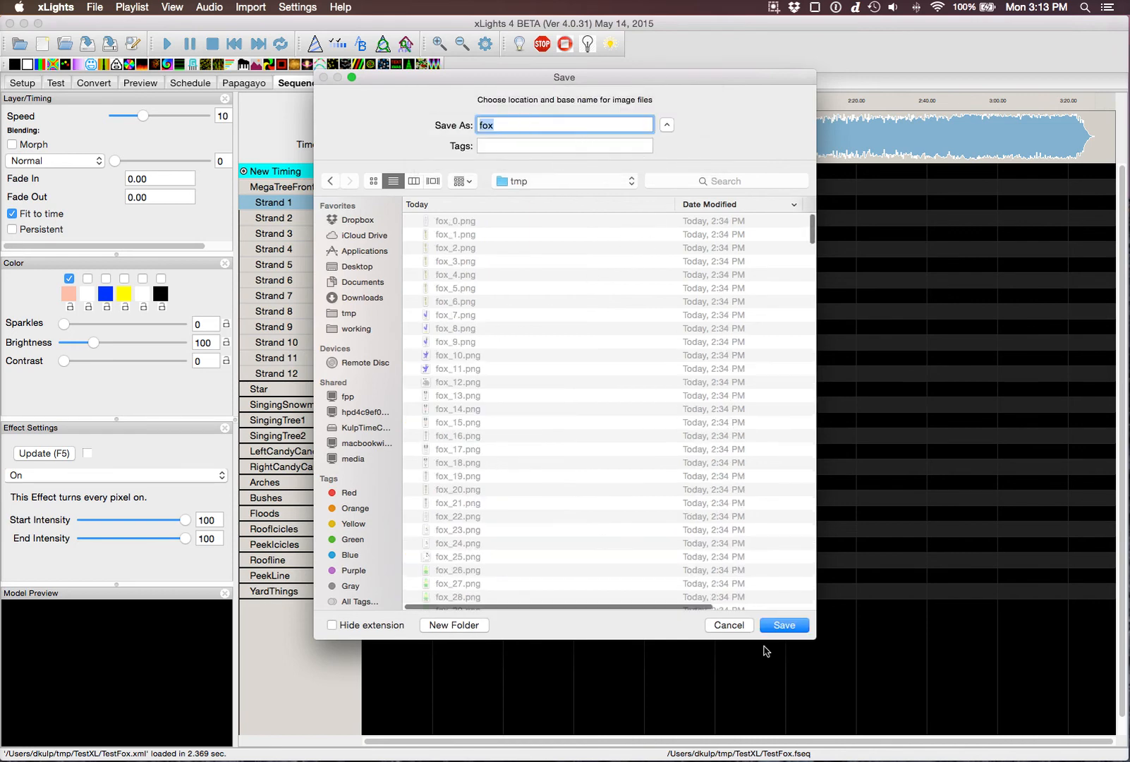
{"action": "left_click", "coordinate": [780, 625]}
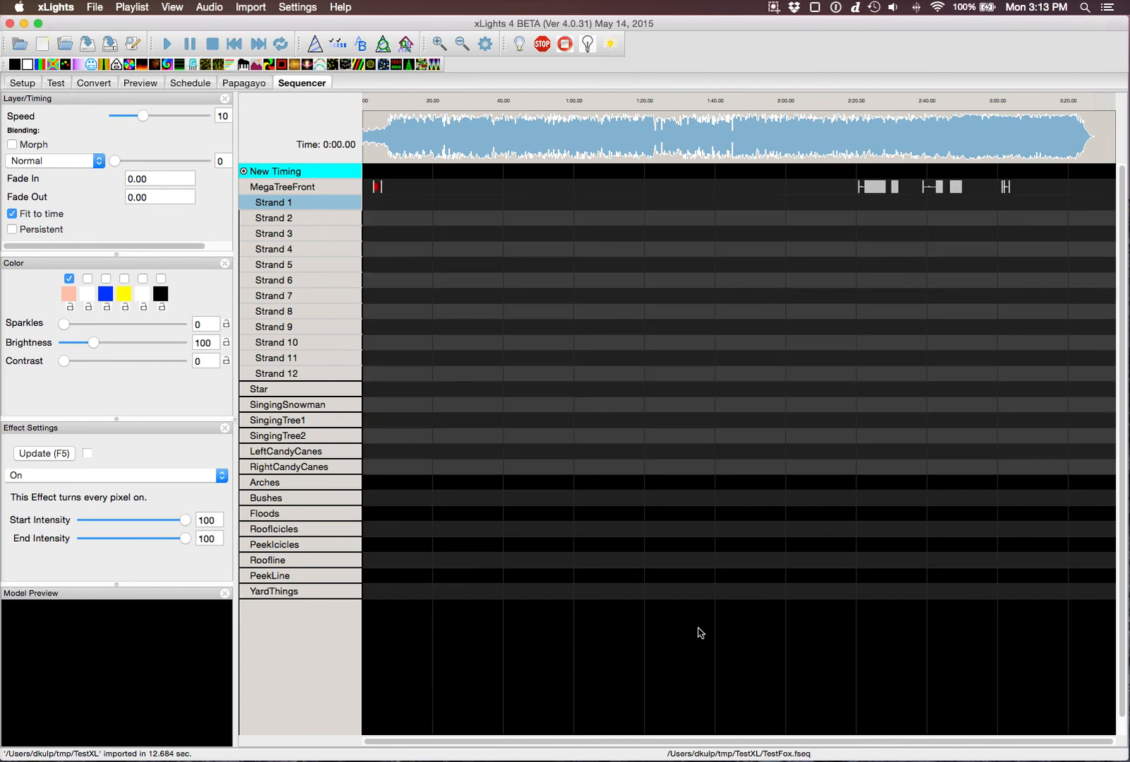
Expand MegaTreeFront's effect layers and Strand 1's nodes, and examine the imported SuperStar effects, including a red and cyan Morph near 1:05.
{"action": "double_click", "coordinate": [288, 204]}
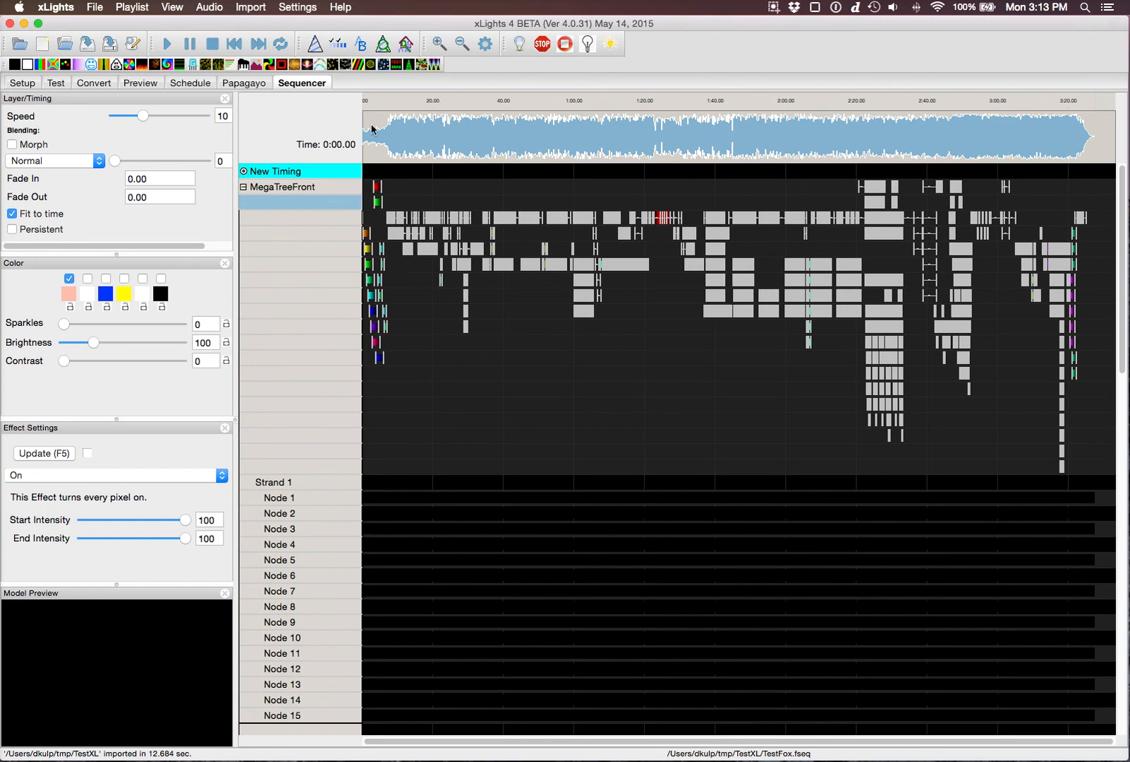
{"action": "left_click", "coordinate": [435, 50]}
{"action": "left_click", "coordinate": [435, 49]}
{"action": "left_click", "coordinate": [435, 50]}
{"action": "left_click", "coordinate": [435, 50]}
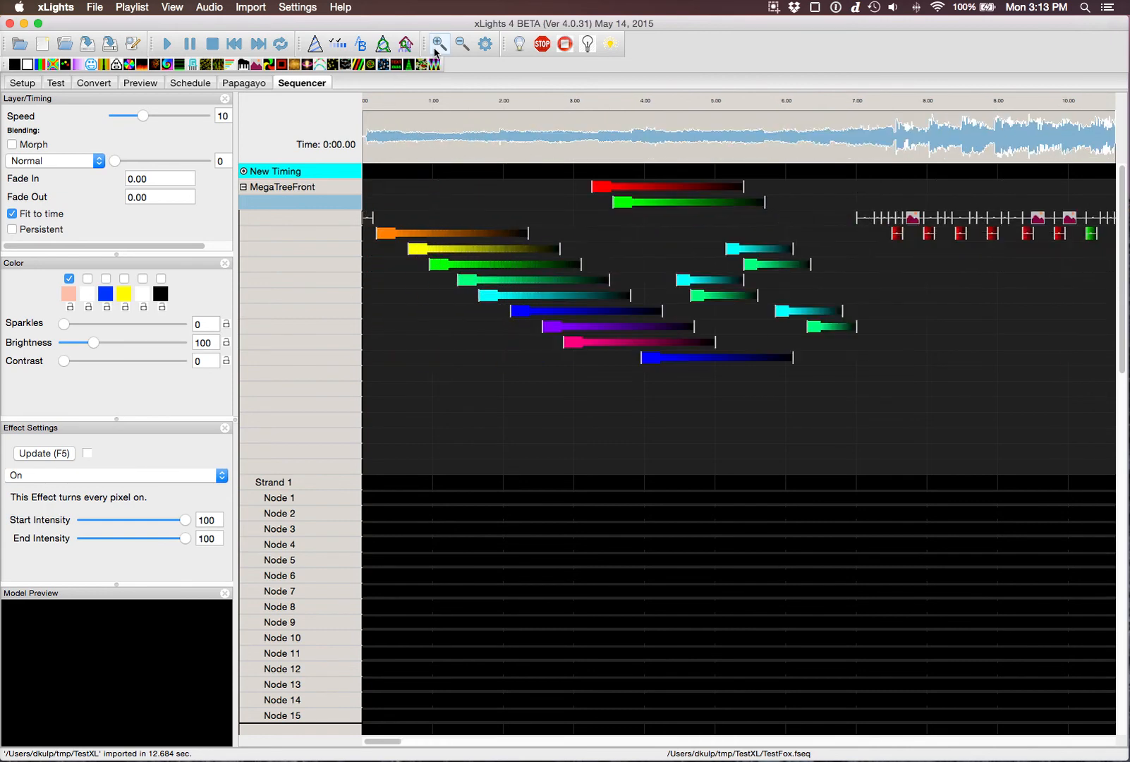
{"action": "scroll", "coordinate": [645, 260], "scroll_direction": "right", "scroll_amount": 9}
{"action": "scroll", "coordinate": [647, 264], "scroll_direction": "right", "scroll_amount": 9}
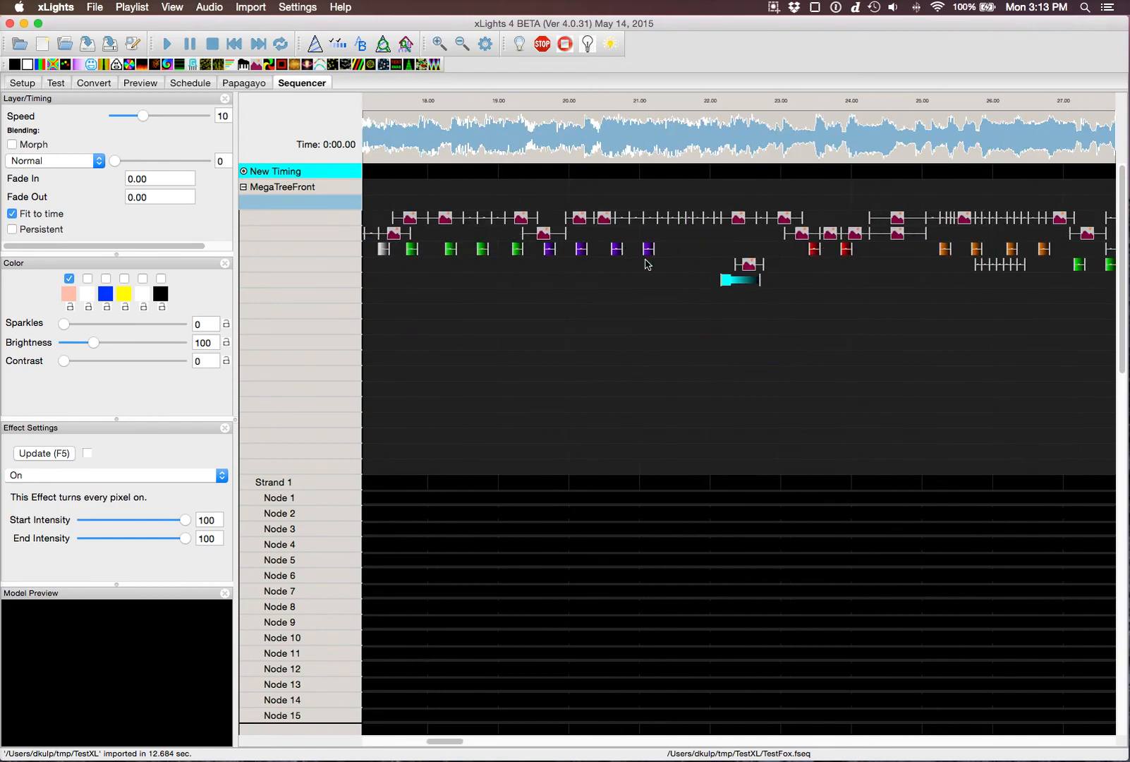
{"action": "scroll", "coordinate": [696, 263], "scroll_direction": "right", "scroll_amount": 8}
{"action": "scroll", "coordinate": [720, 273], "scroll_direction": "right", "scroll_amount": 20}
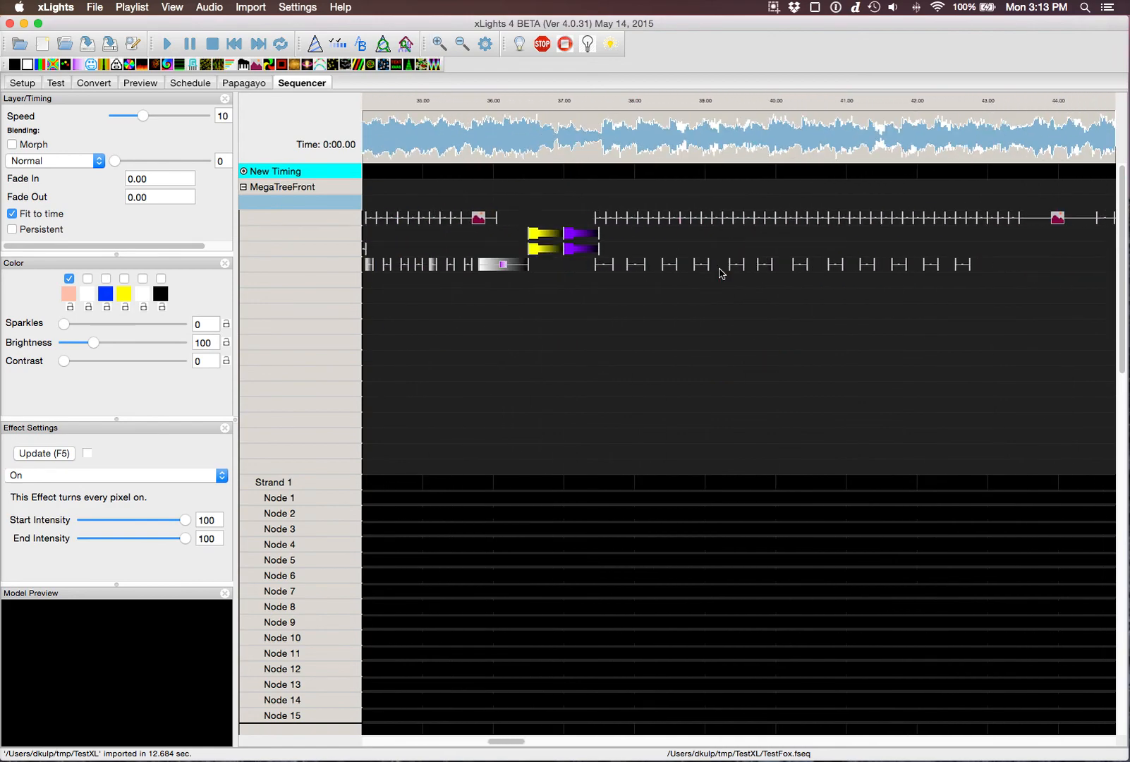
{"action": "scroll", "coordinate": [721, 273], "scroll_direction": "right", "scroll_amount": 13}
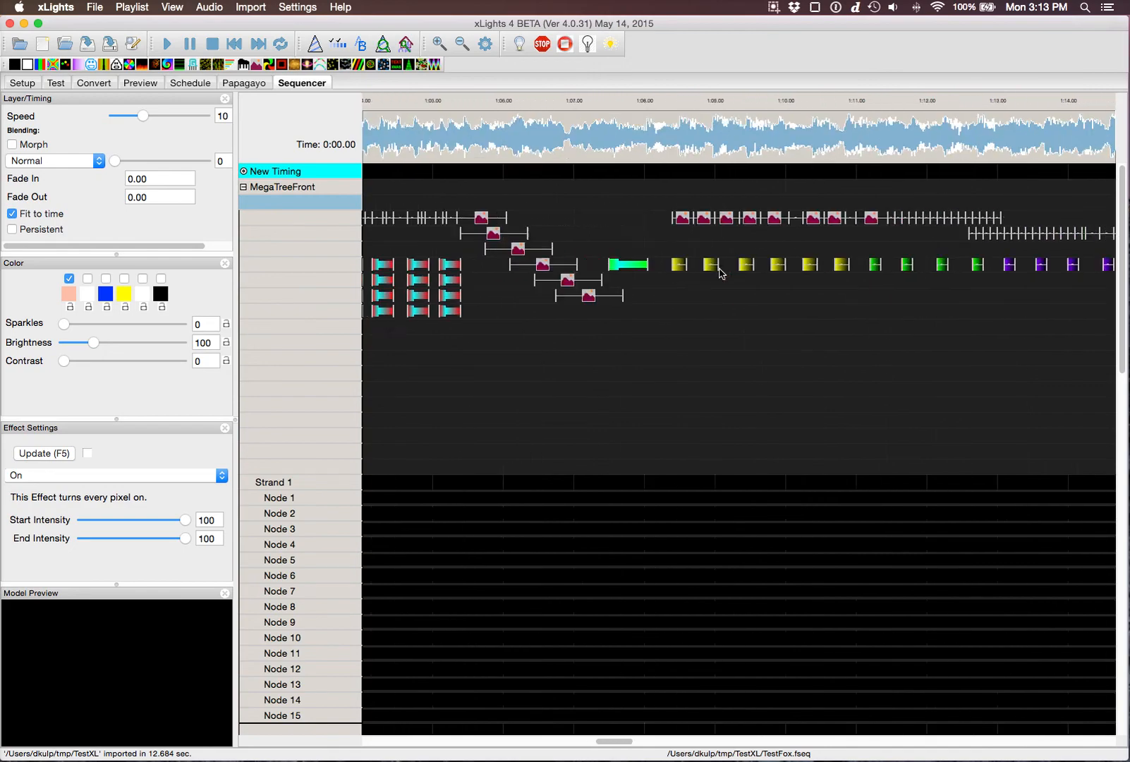
{"action": "scroll", "coordinate": [720, 272], "scroll_direction": "left", "scroll_amount": 6}
{"action": "left_click", "coordinate": [719, 271]}
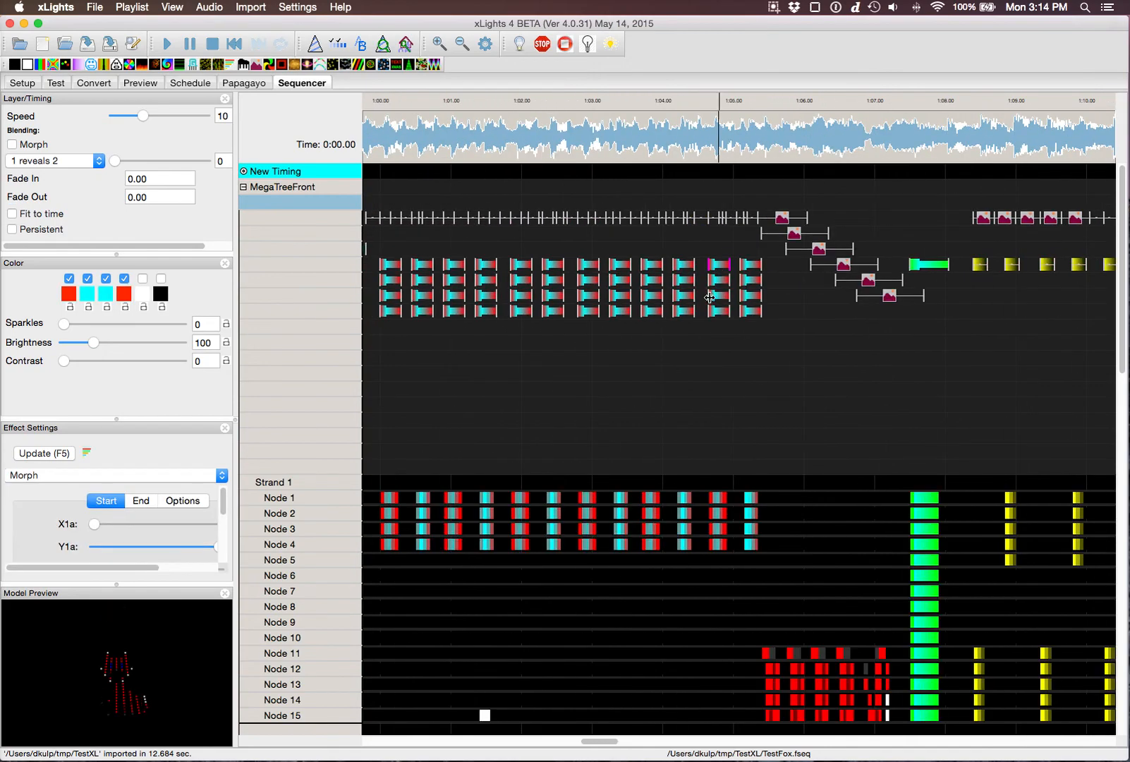
{"action": "scroll", "coordinate": [710, 306], "scroll_direction": "right", "scroll_amount": 8}
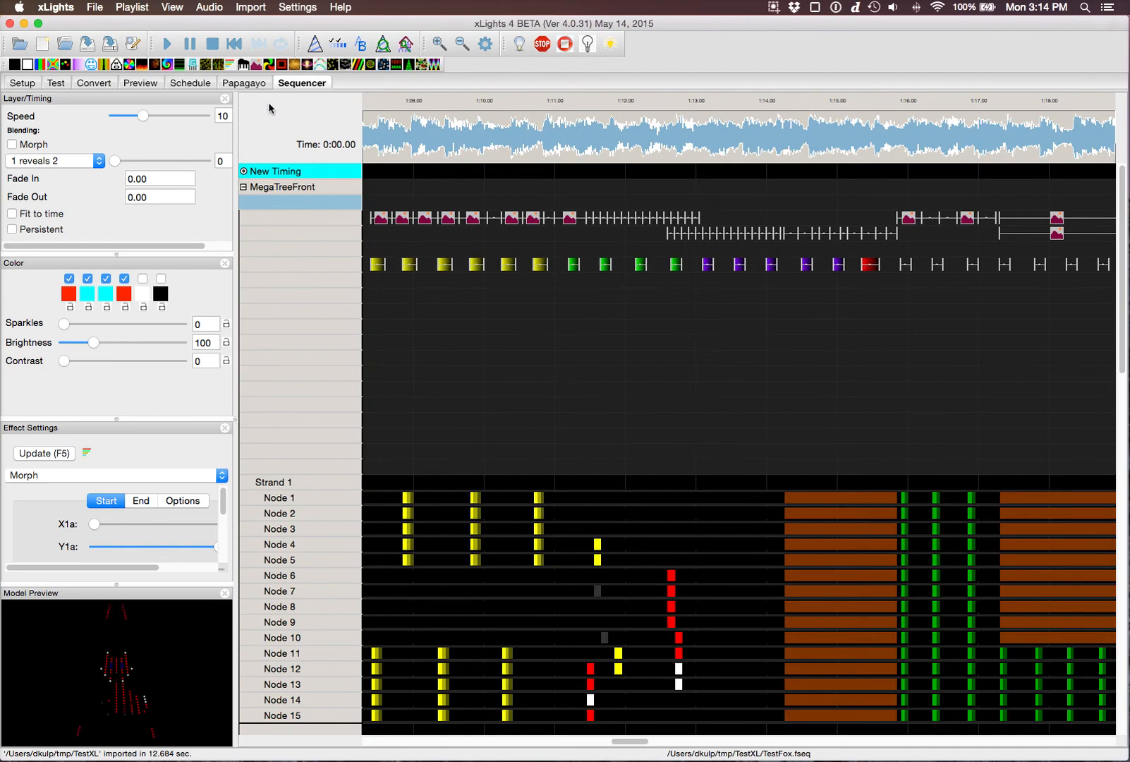
Render all the imported SuperStar effects and examine the results on Strand 1's nodes.
{"action": "left_click", "coordinate": [127, 45]}
{"action": "scroll", "coordinate": [492, 537], "scroll_direction": "down", "scroll_amount": 15}
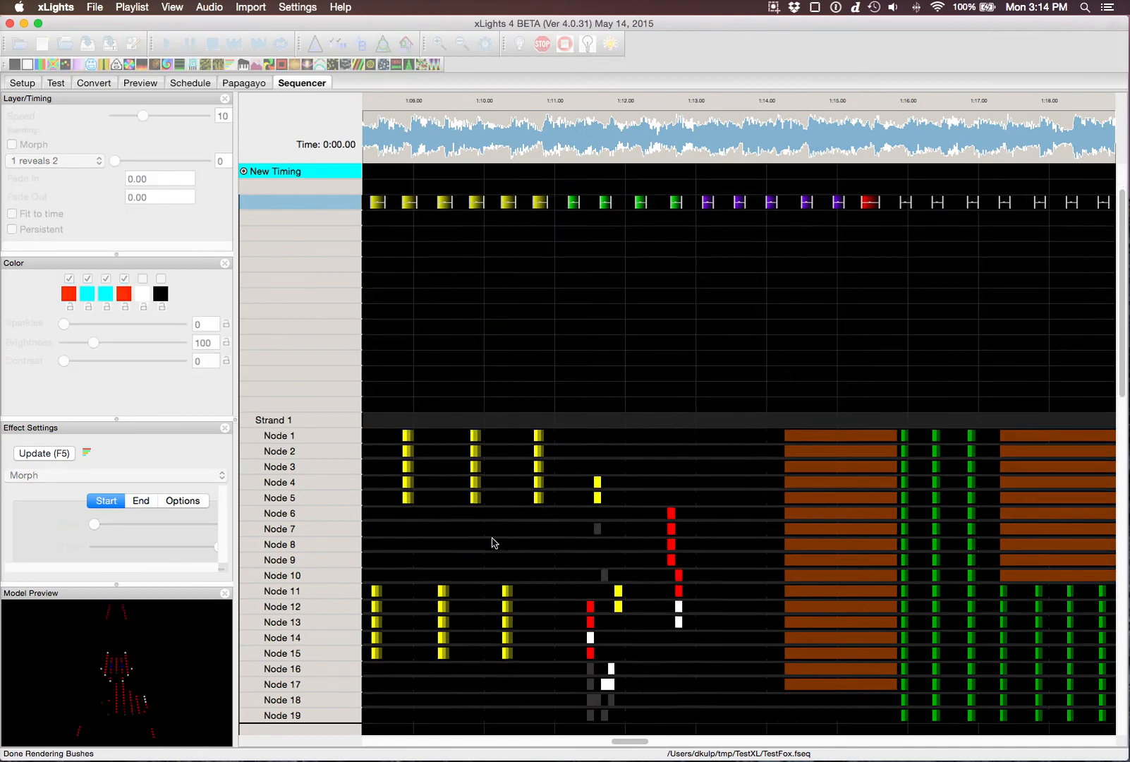
{"action": "scroll", "coordinate": [491, 537], "scroll_direction": "left", "scroll_amount": 2}
{"action": "scroll", "coordinate": [491, 542], "scroll_direction": "down", "scroll_amount": 8}
{"action": "scroll", "coordinate": [491, 542], "scroll_direction": "left", "scroll_amount": 20}
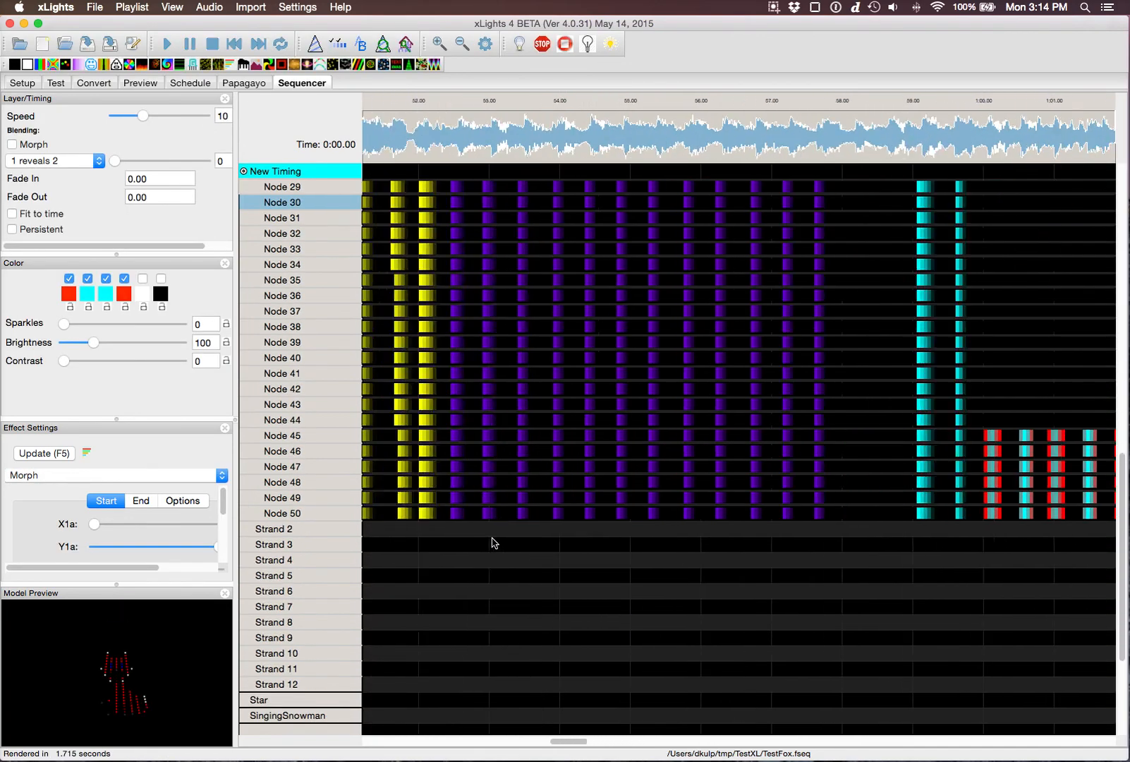
{"action": "scroll", "coordinate": [481, 476], "scroll_direction": "up", "scroll_amount": 20}
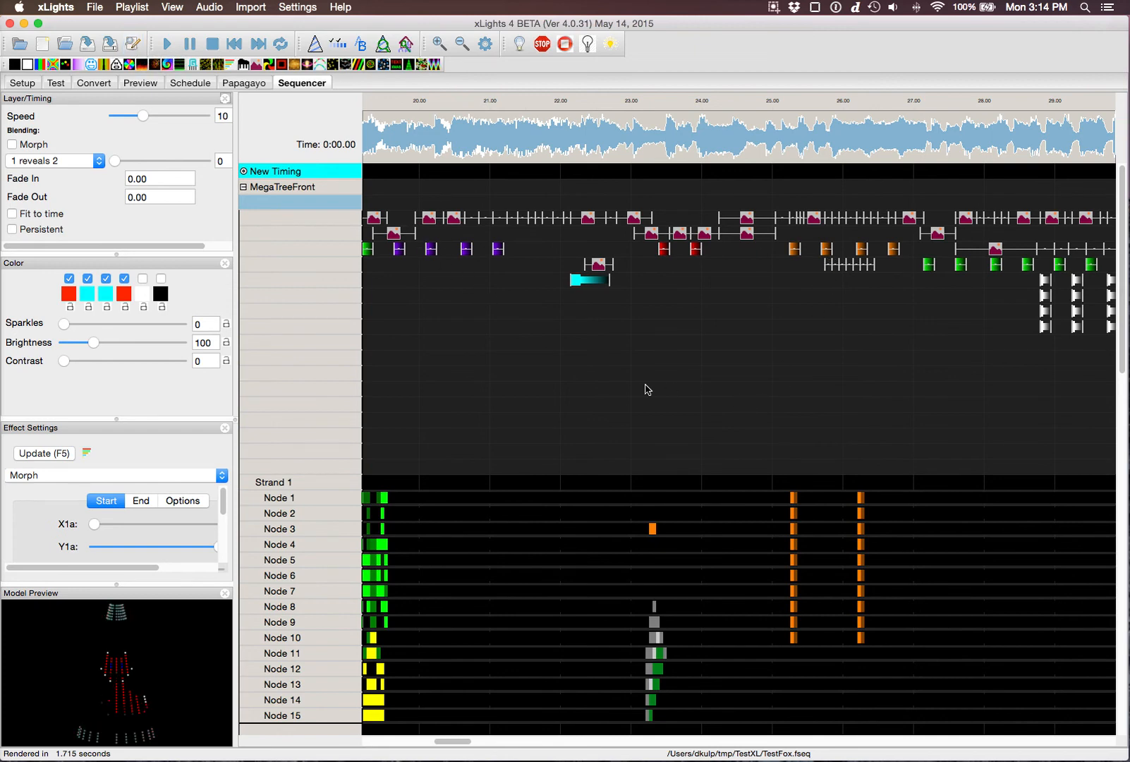
Inspect the cyan Morph effect near 22 seconds on MegaTreeFront and render the whole sequence again.
{"action": "left_click", "coordinate": [575, 282]}
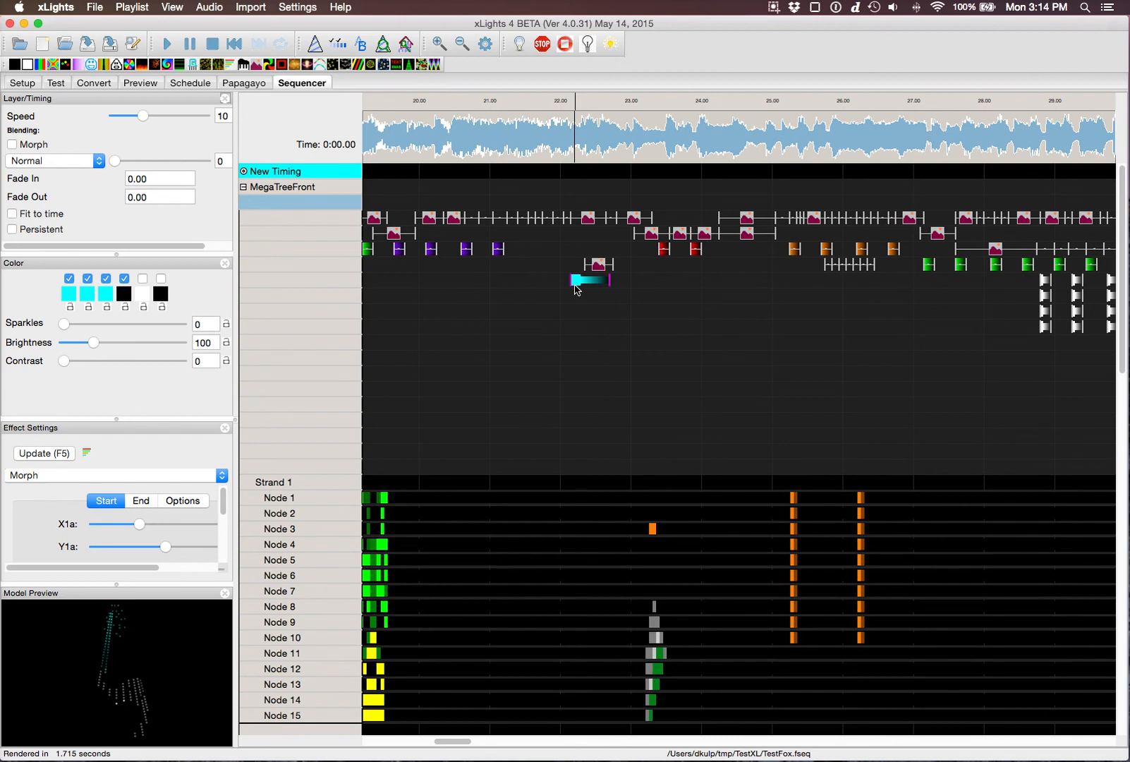
{"action": "left_click", "coordinate": [132, 45]}
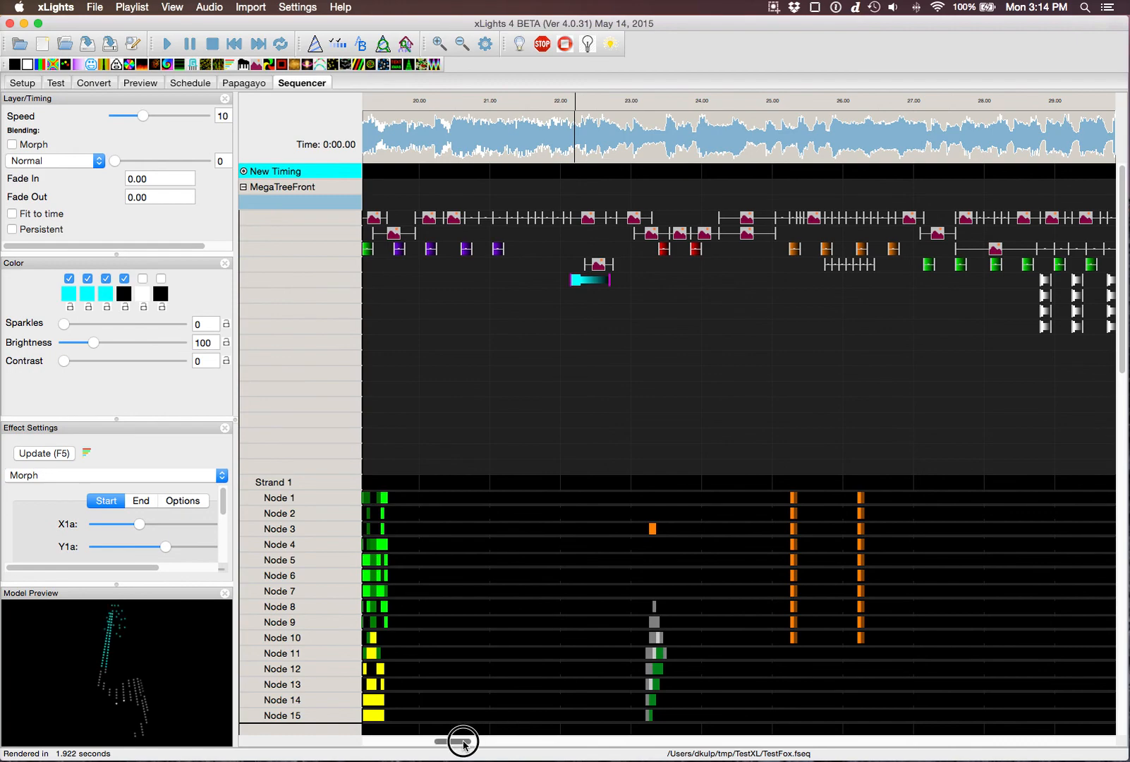
Play the SuperStar import in the House Preview from about 1.6 seconds and stop the playback.
{"action": "left_click_drag", "start_coordinate": [460, 740], "coordinate": [373, 739]}
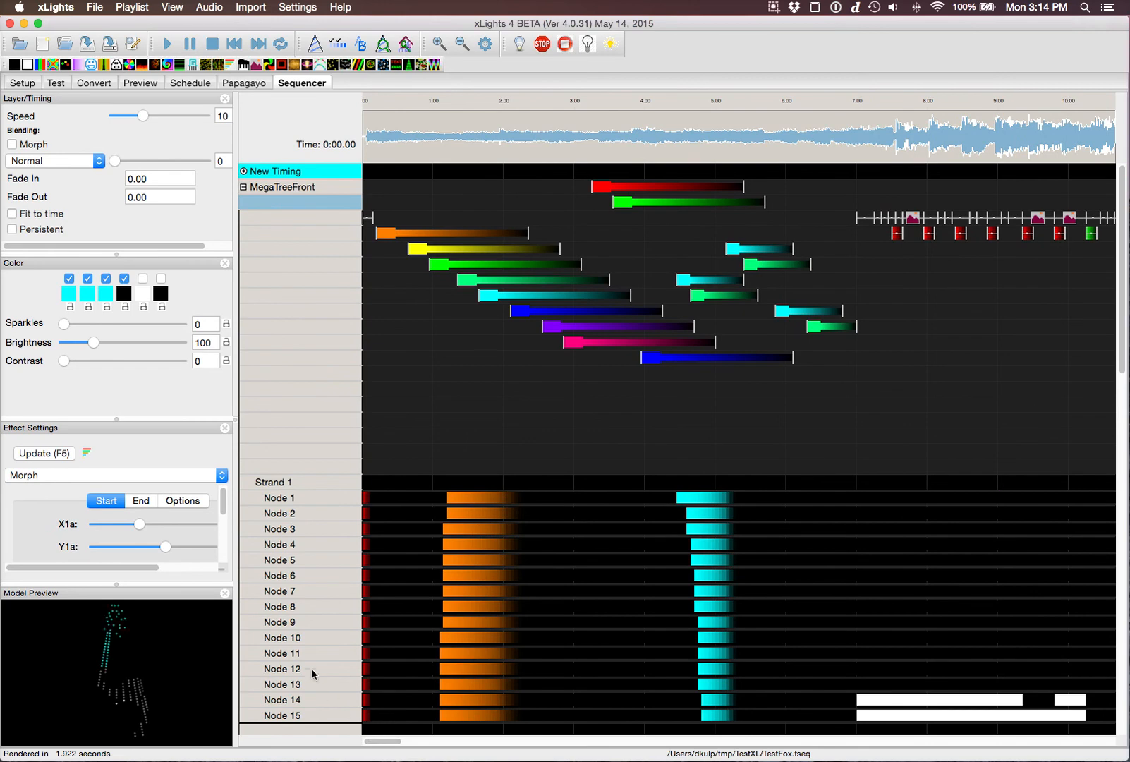
{"action": "left_click", "coordinate": [405, 45]}
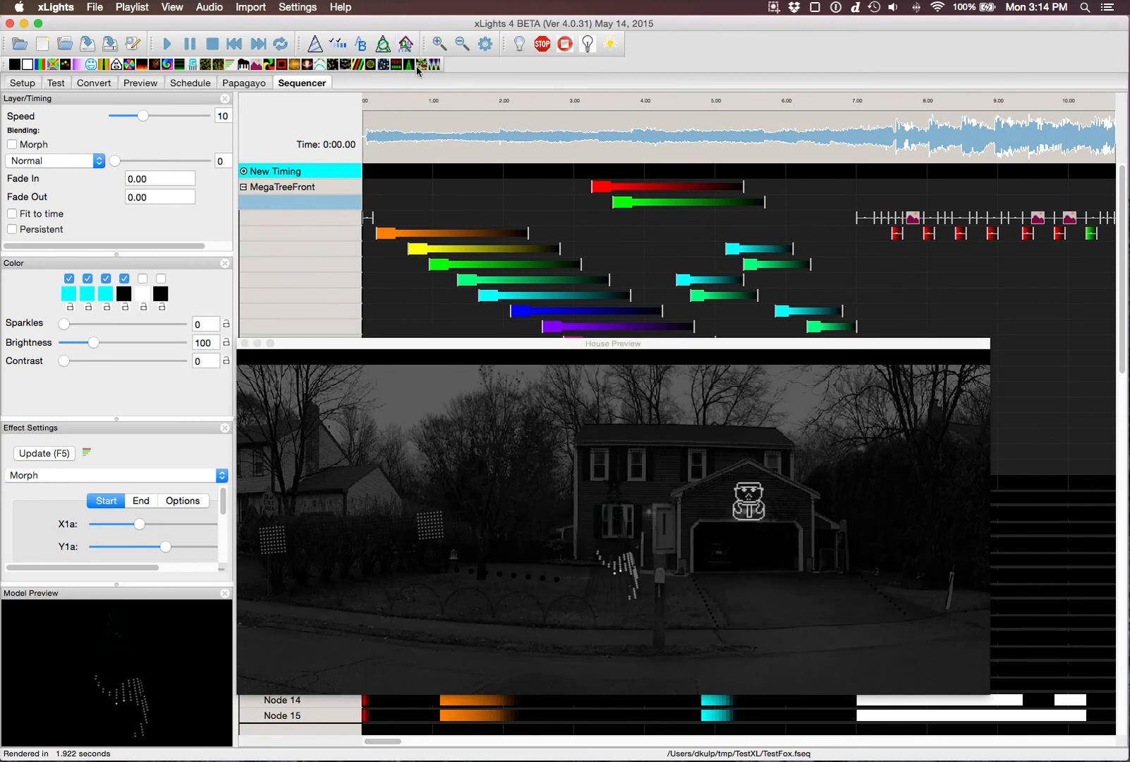
{"action": "left_click", "coordinate": [481, 104]}
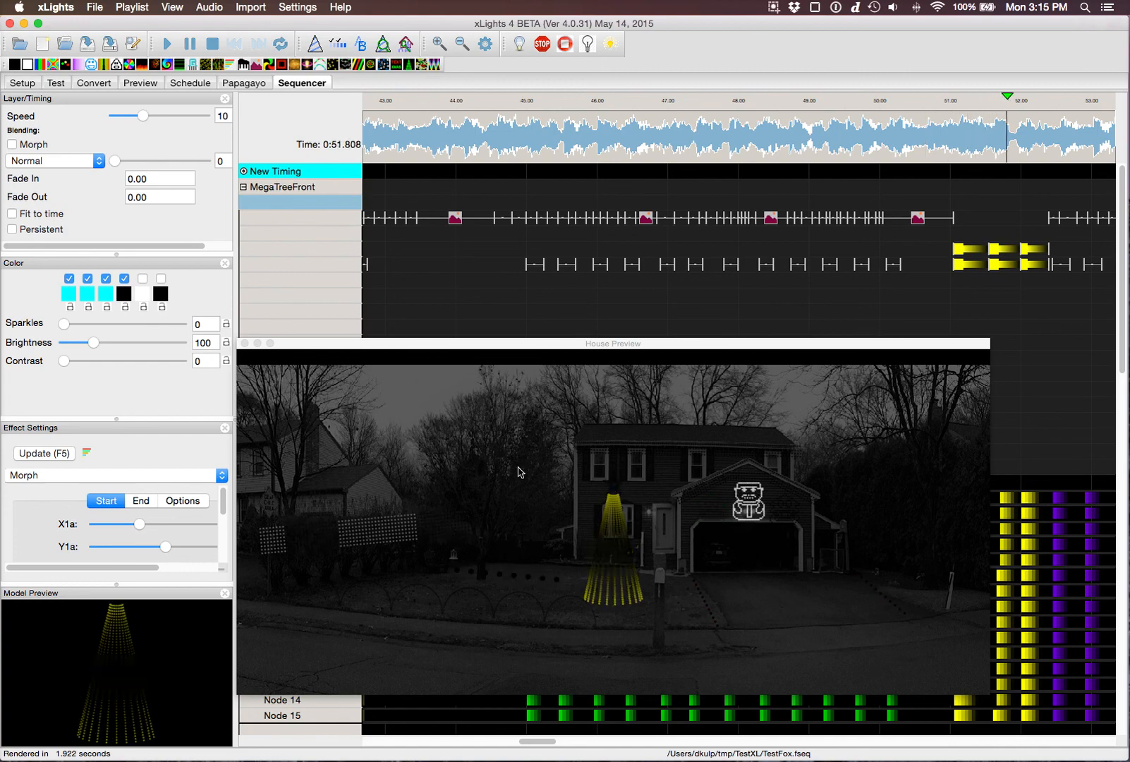
{"action": "left_click", "coordinate": [213, 44]}
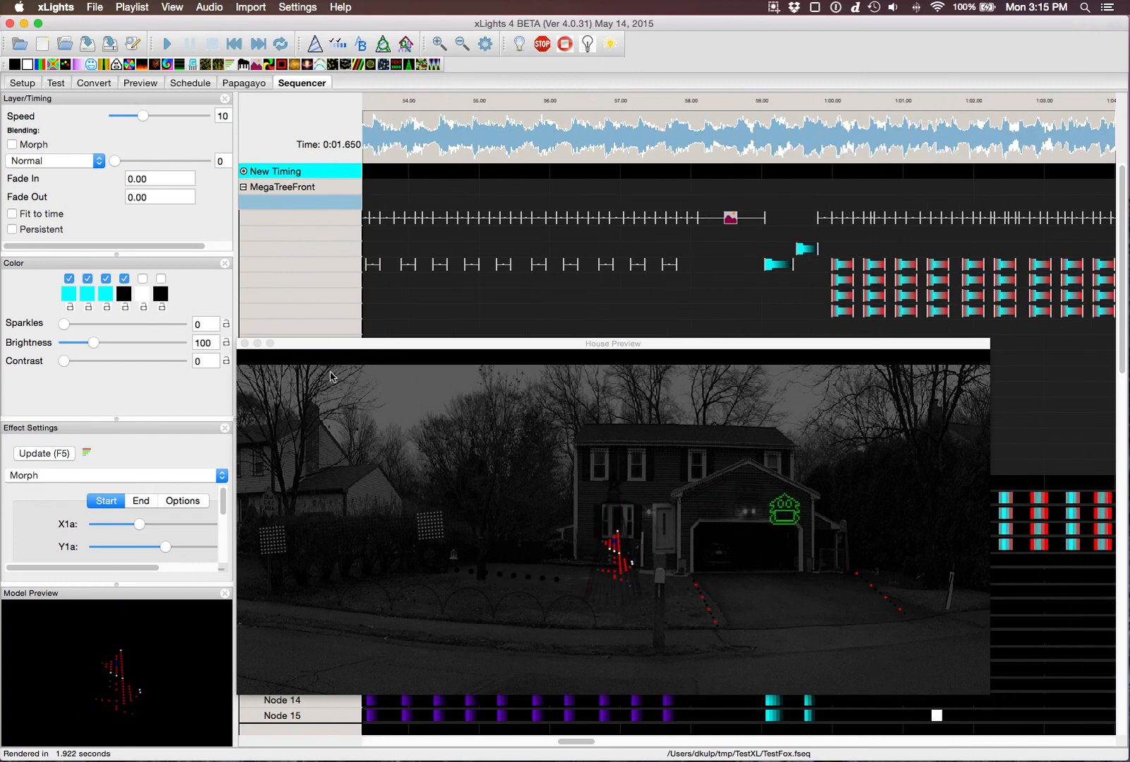